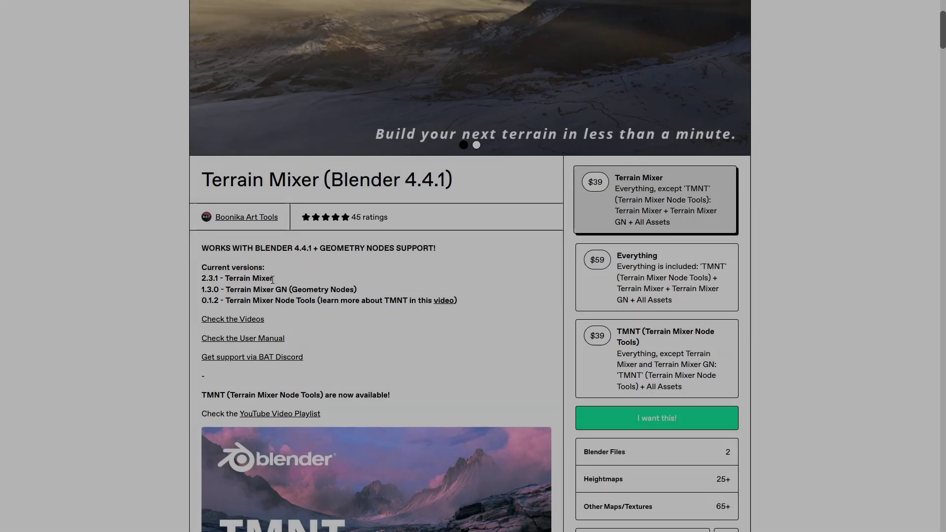
# - Highlight the 2.3.1 version line on the Terrain Mixer Gumroad page, then clear the selection
pyautogui.moveTo(274, 279); pyautogui.dragTo(202, 276)
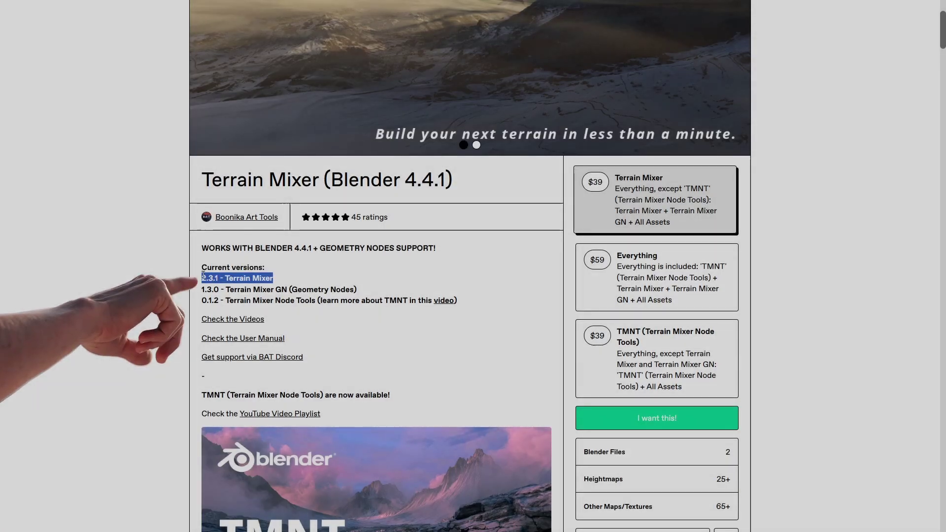
pyautogui.click(265, 279)
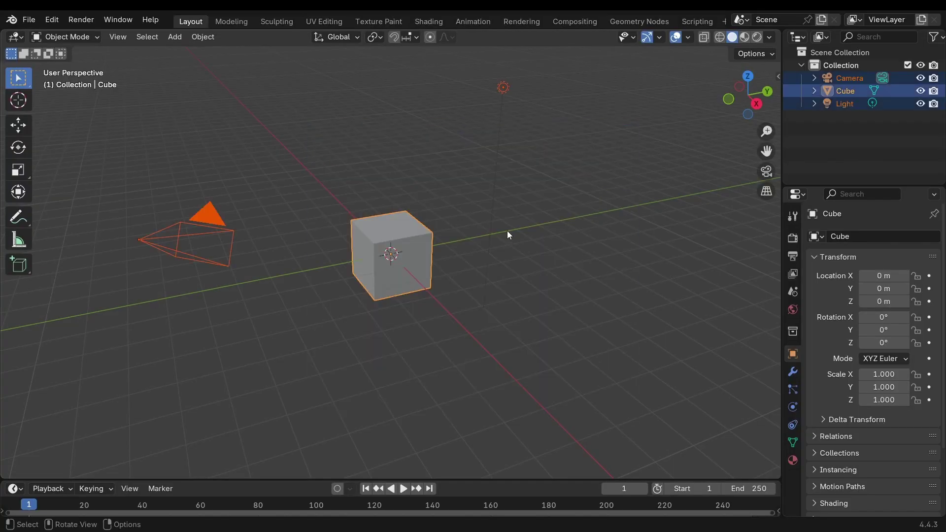
# - Delete the default camera, cube and light, and uninstall the Measure and Scale extension
pyautogui.press('Delete')
pyautogui.click(80, 20)
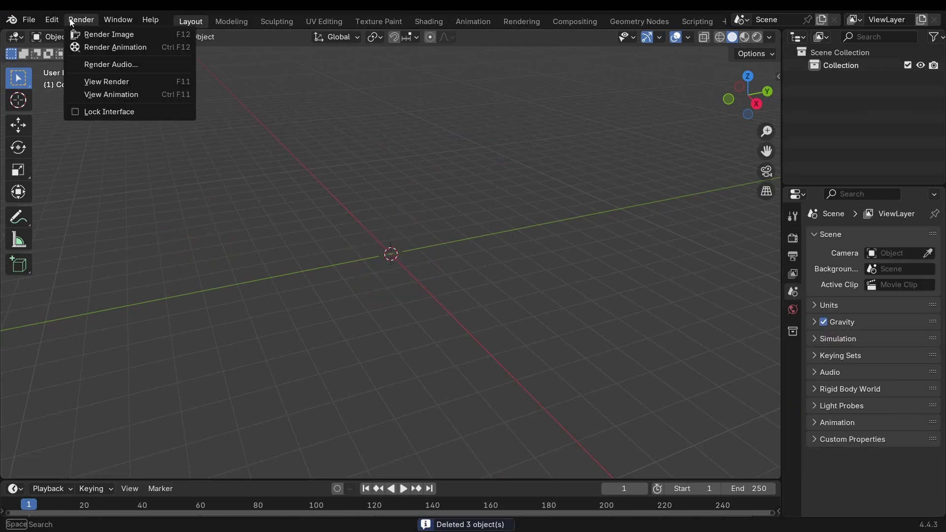
pyautogui.moveTo(50, 20)
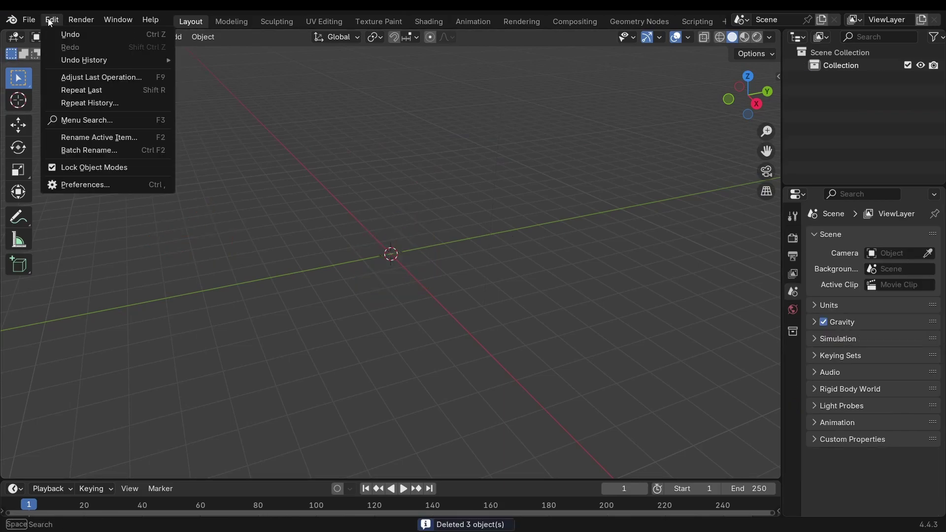
pyautogui.click(89, 186)
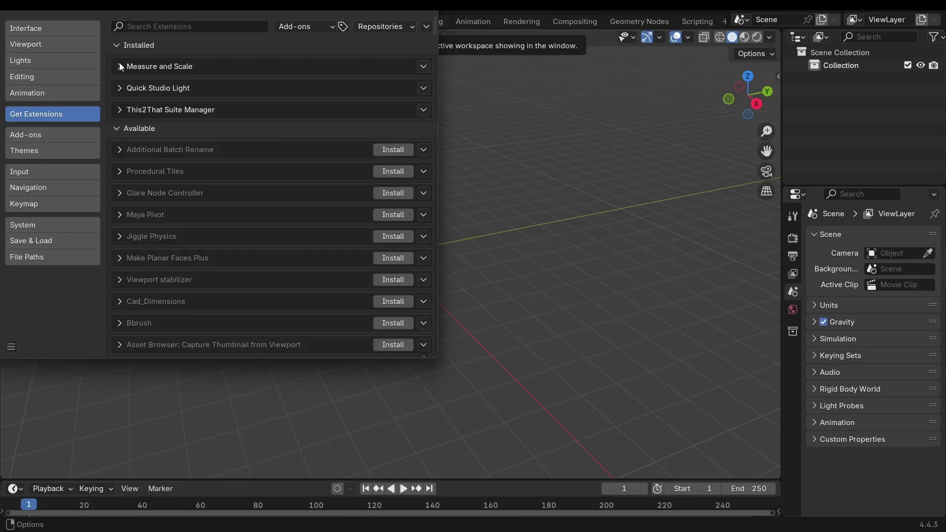
pyautogui.click(119, 66)
pyautogui.click(426, 67)
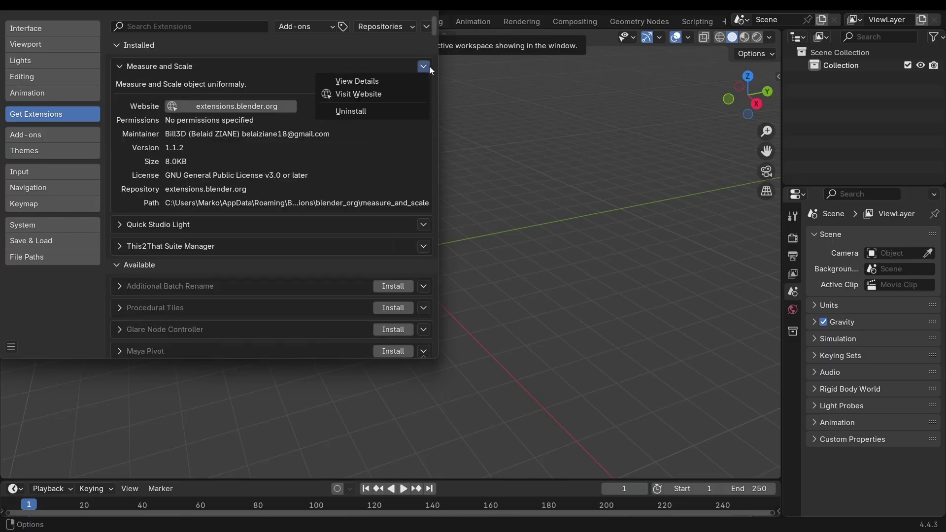
pyautogui.click(382, 109)
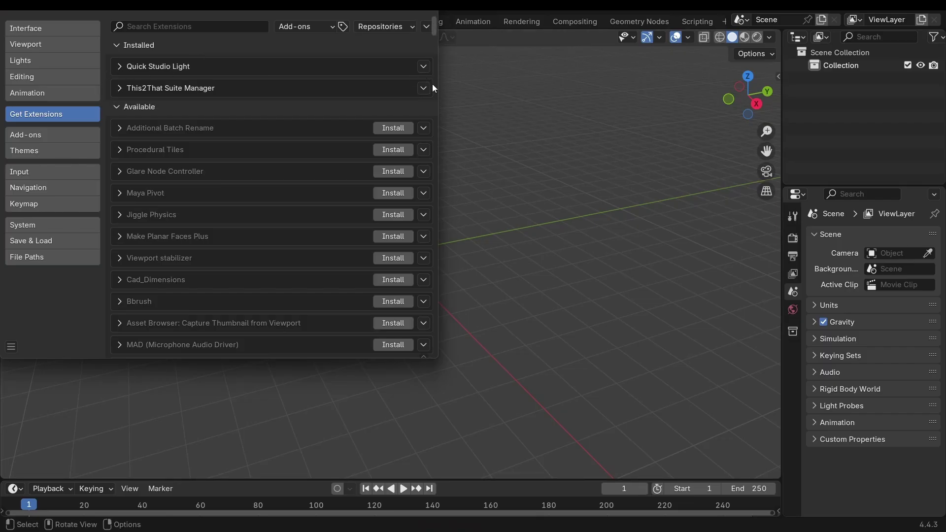
# - Search extensions for 'mixer' and install Terrain Mixer, then close Preferences
pyautogui.click(154, 27)
pyautogui.write('mixer')
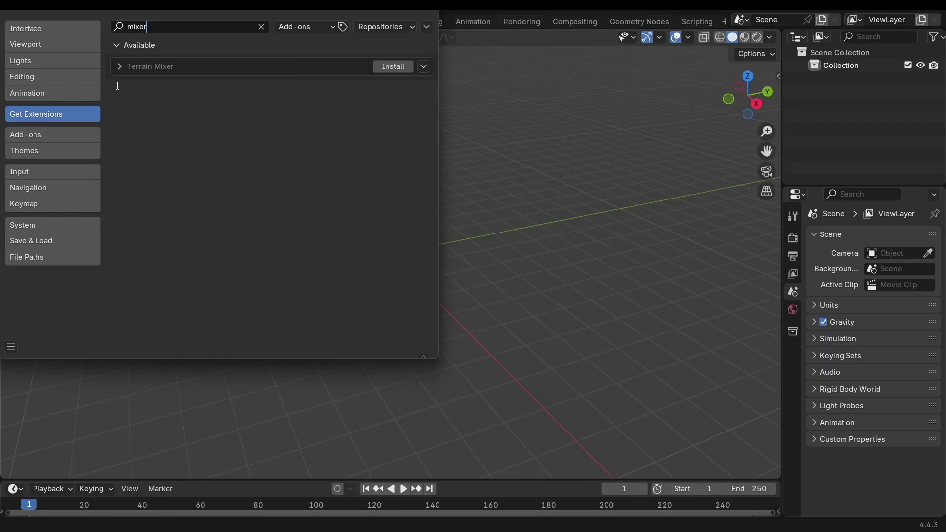
pyautogui.click(387, 70)
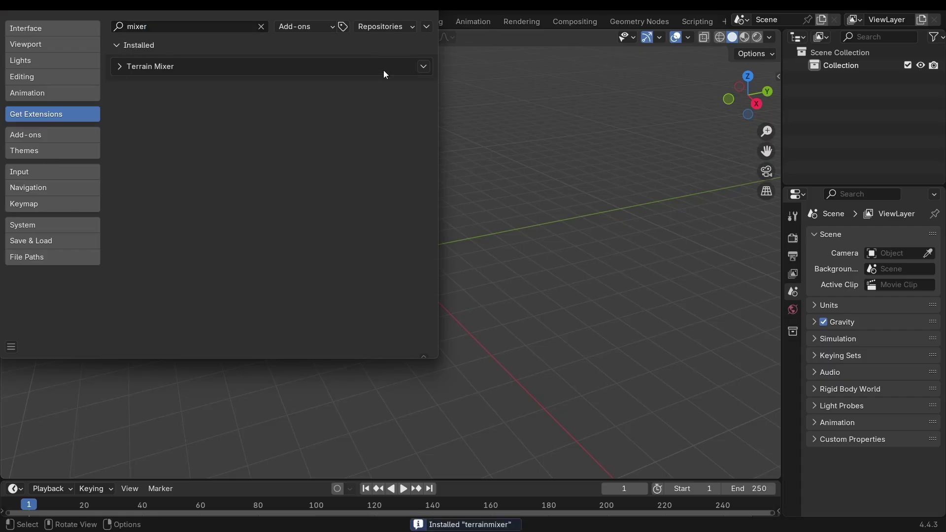
pyautogui.click(120, 67)
pyautogui.click(121, 68)
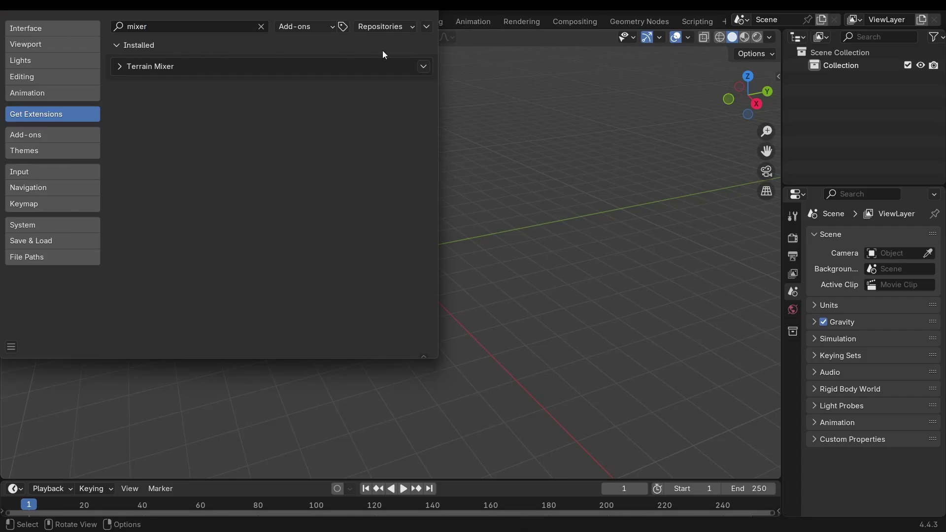
pyautogui.click(427, 11)
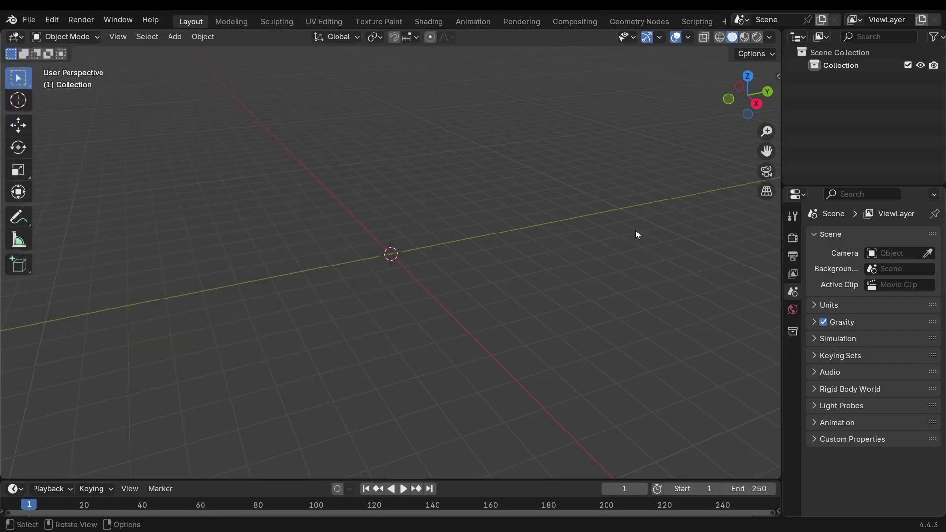
# - Reveal the viewport sidebar and display the Terrain Mixer v3.1.0 panel
pyautogui.press('n')
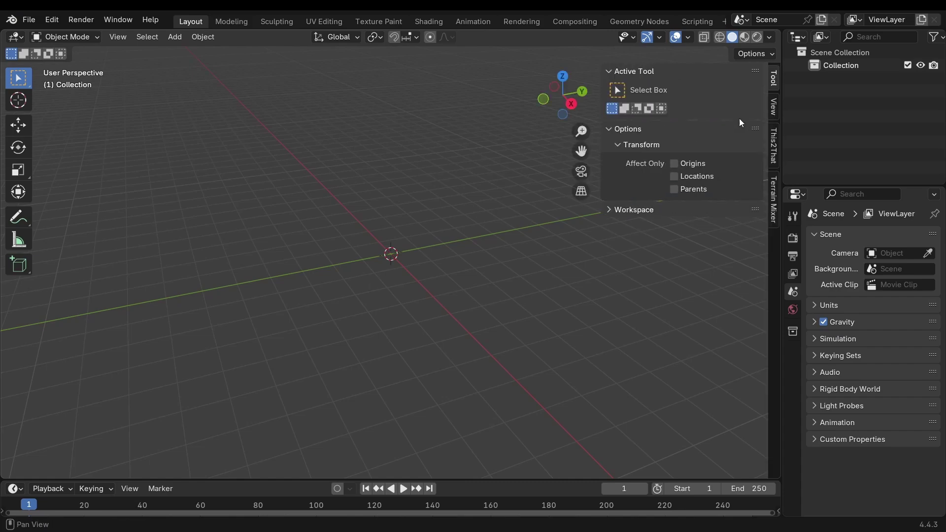
pyautogui.click(776, 201)
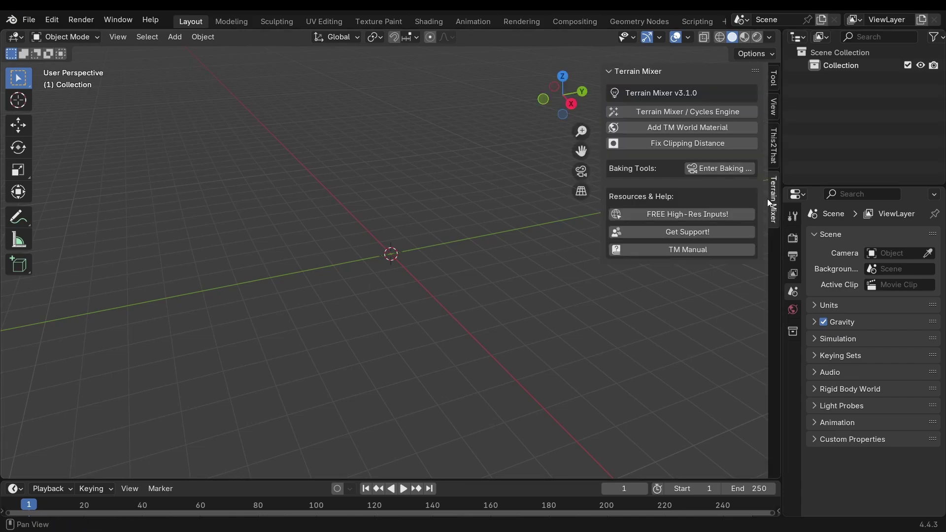
pyautogui.click(773, 145)
pyautogui.click(774, 199)
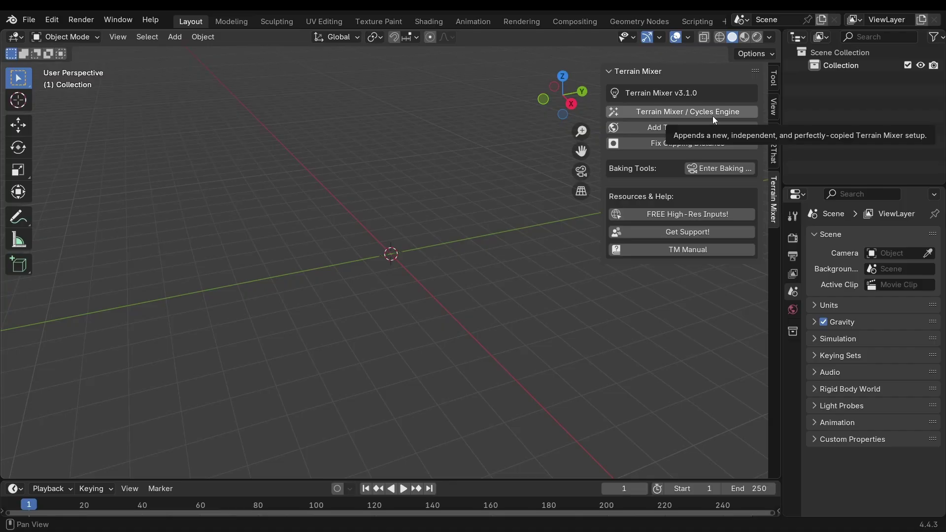
# - Add the Terrain Mixer Cycles setup, save it as TMA_3_1_0_Test.blend, and unpack its resources
pyautogui.click(688, 112)
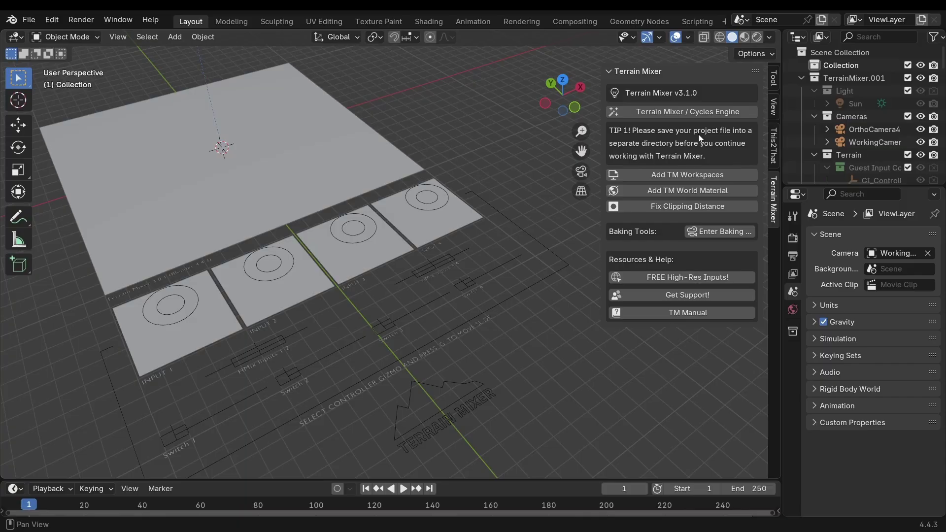
pyautogui.hotkey('ctrl', 'shift', 's')
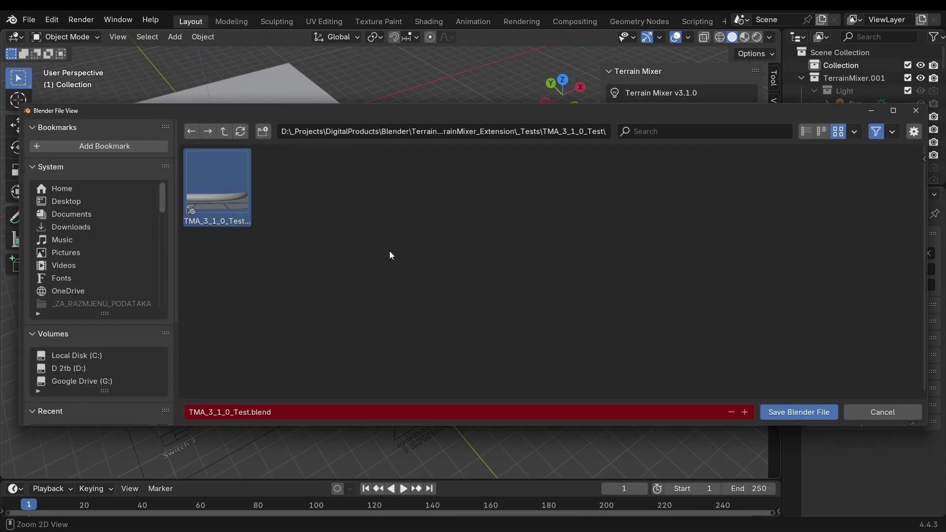
pyautogui.click(798, 412)
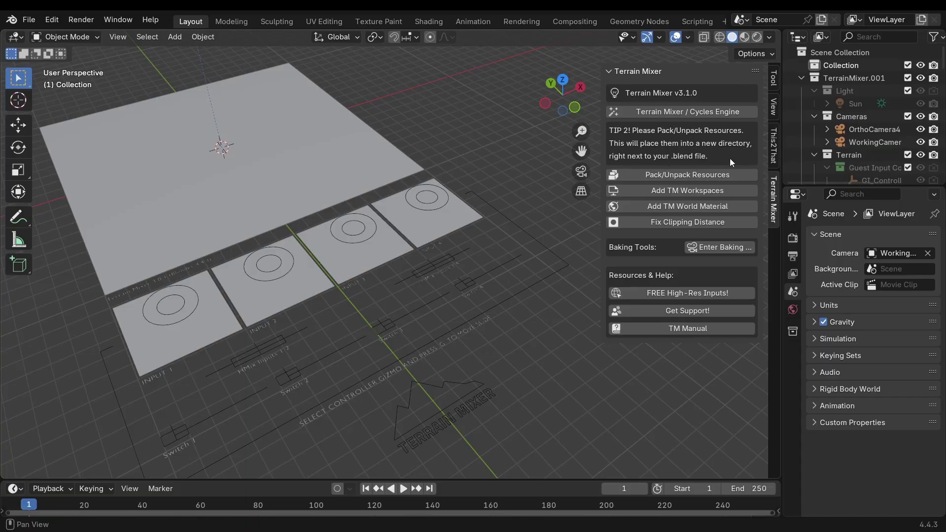
pyautogui.click(644, 174)
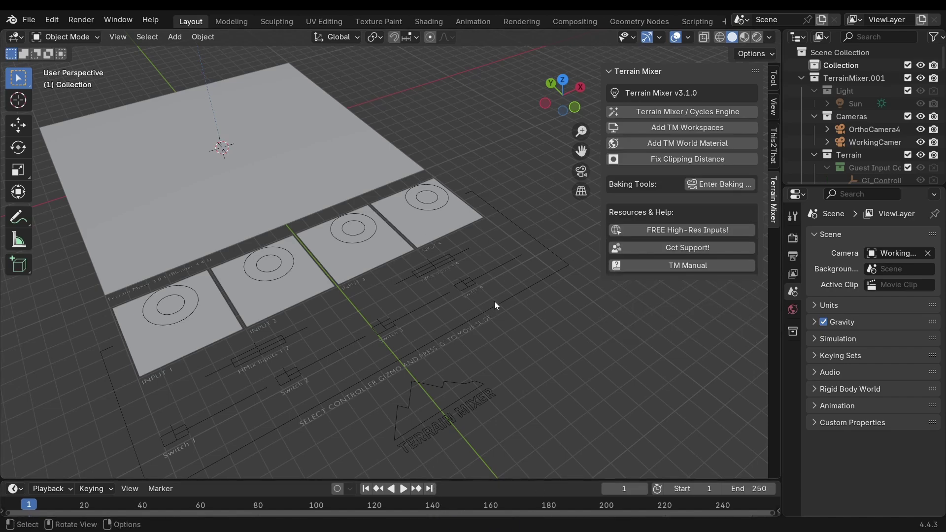
# - Open the TMA_3_1_0_Test folder in File Explorer and enter its textures folder
pyautogui.press('super')
pyautogui.press('super+e')
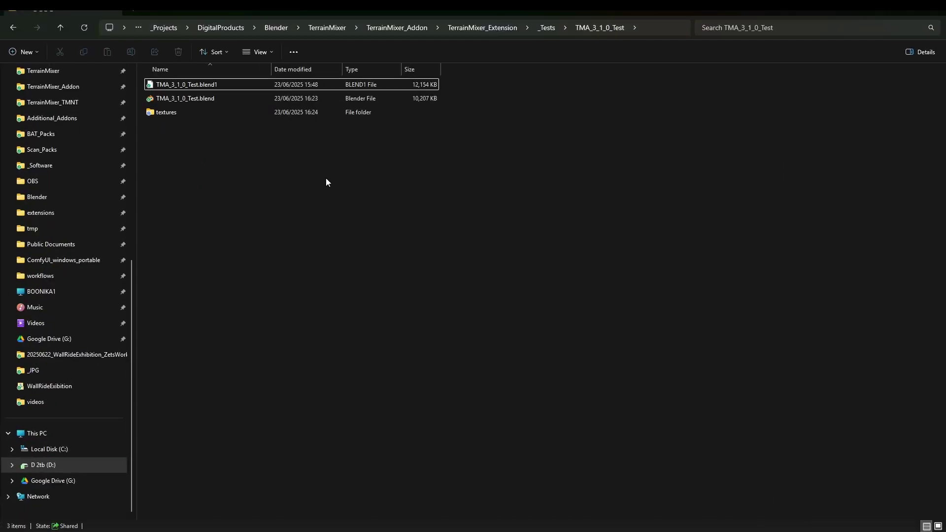
pyautogui.click(184, 114)
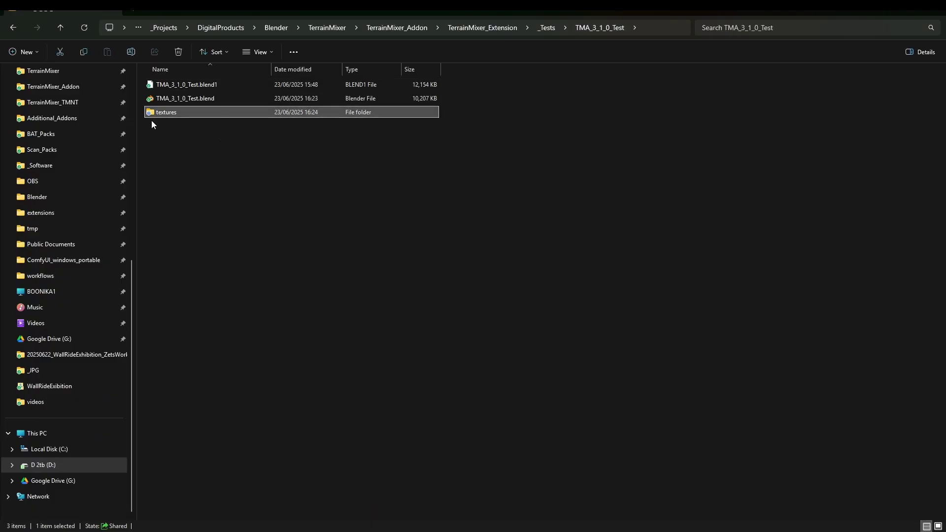
pyautogui.doubleClick(186, 112)
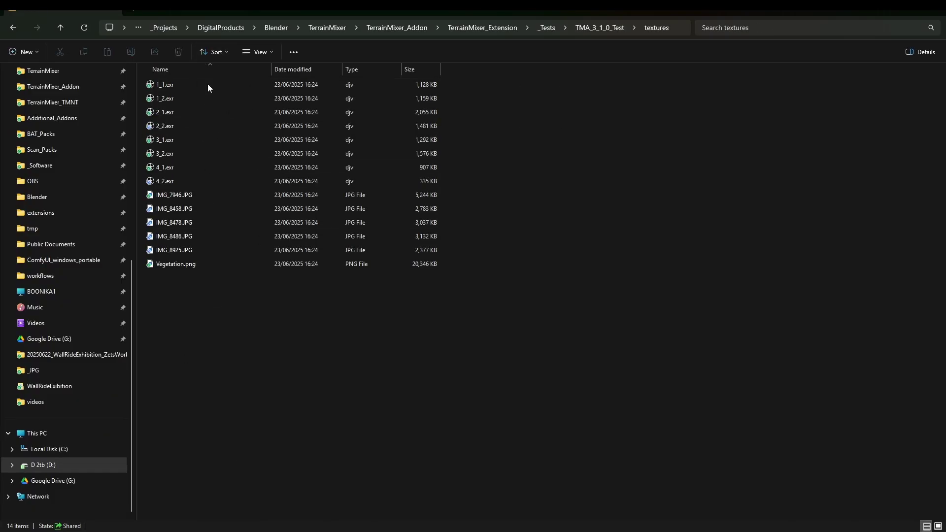
# - Preview in Rendered shading on GPU Compute, apply the TMWorld material, and add the TM workspaces
pyautogui.hotkey('alt', 'Tab')
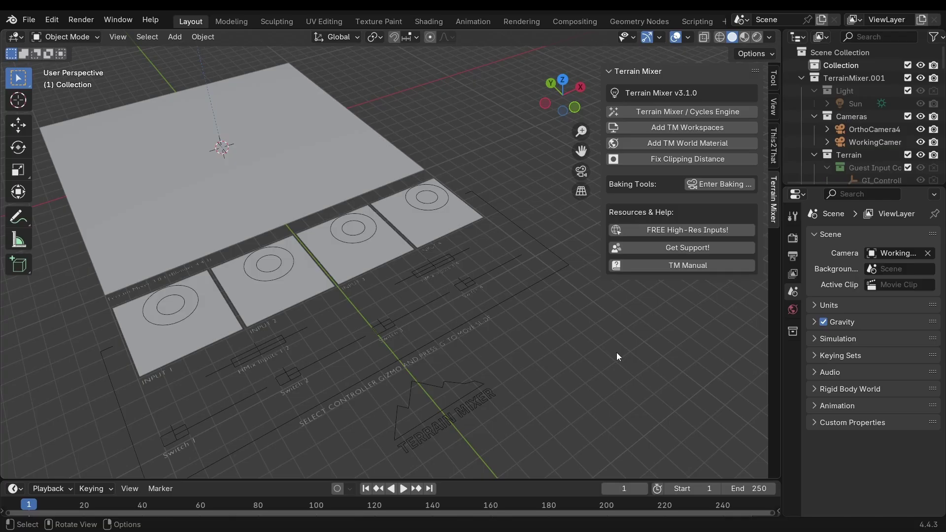
pyautogui.click(757, 37)
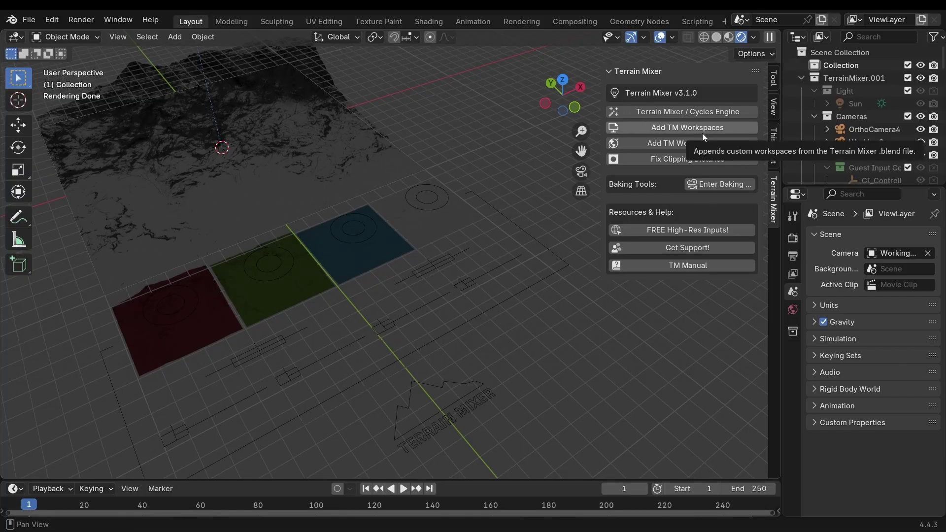
pyautogui.click(792, 240)
pyautogui.click(882, 268)
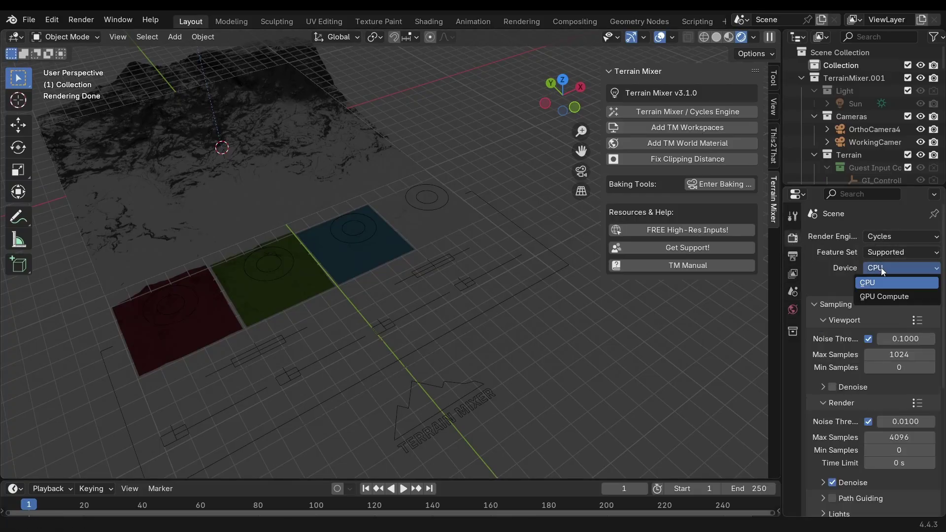
pyautogui.click(895, 294)
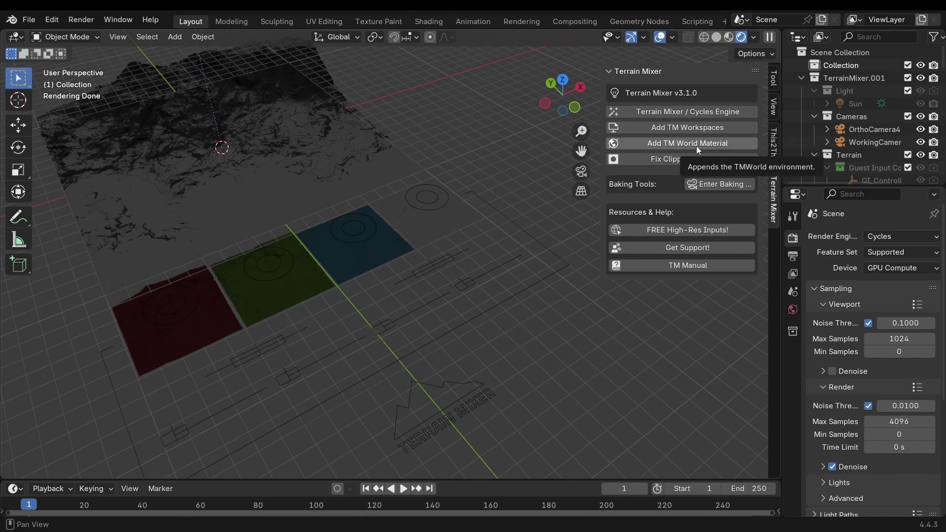
pyautogui.click(696, 146)
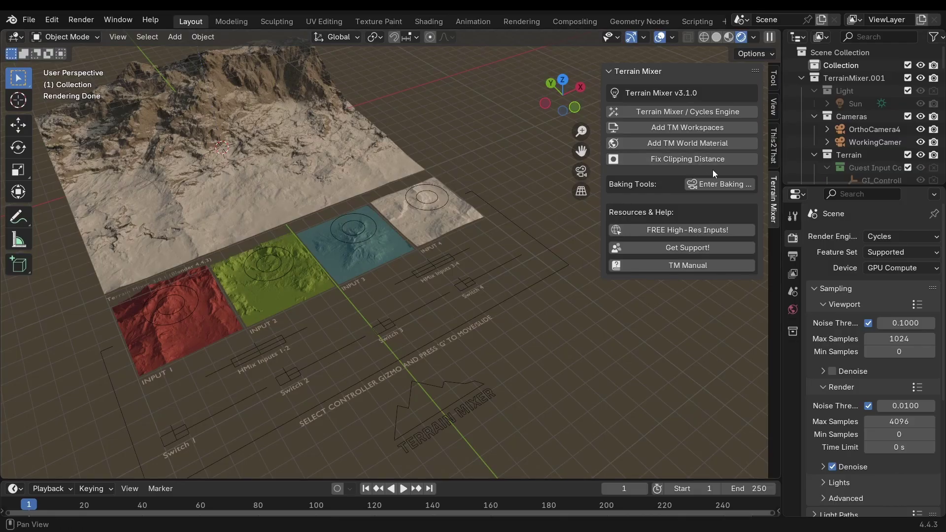
pyautogui.click(702, 129)
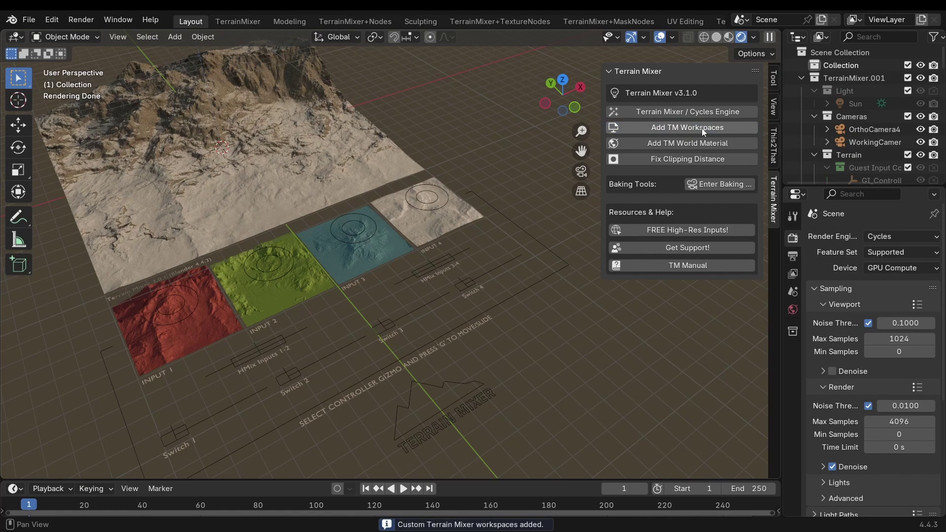
# - Switch to the TerrainMixer workspace, select the terrain plane and view it in Rendered shading
pyautogui.click(241, 24)
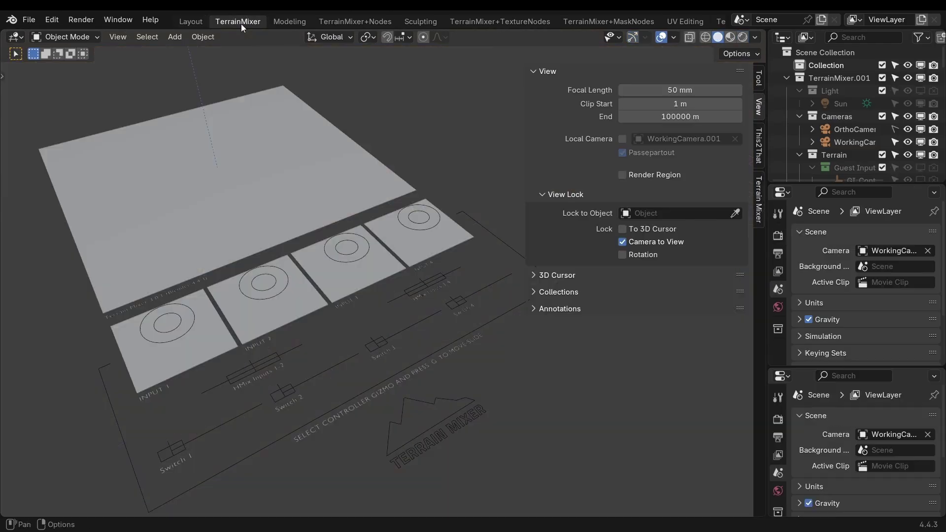
pyautogui.click(317, 198)
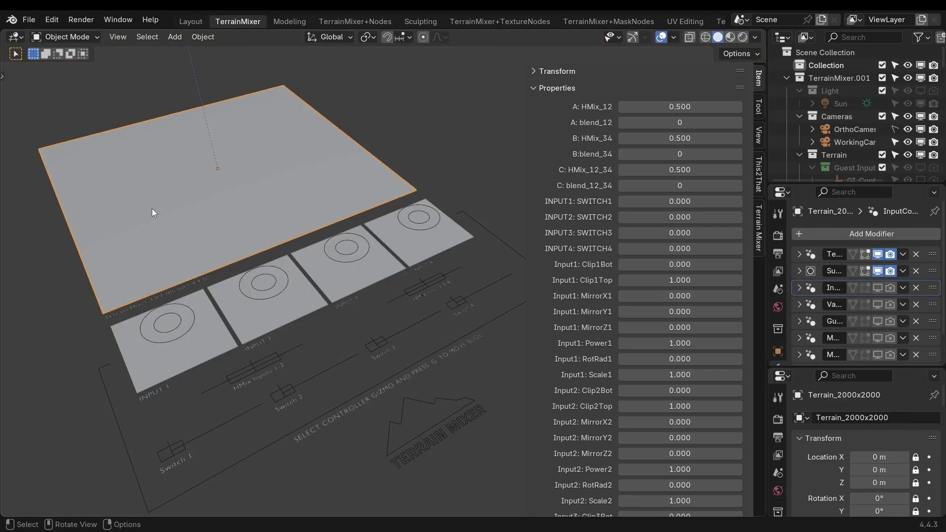
pyautogui.click(744, 36)
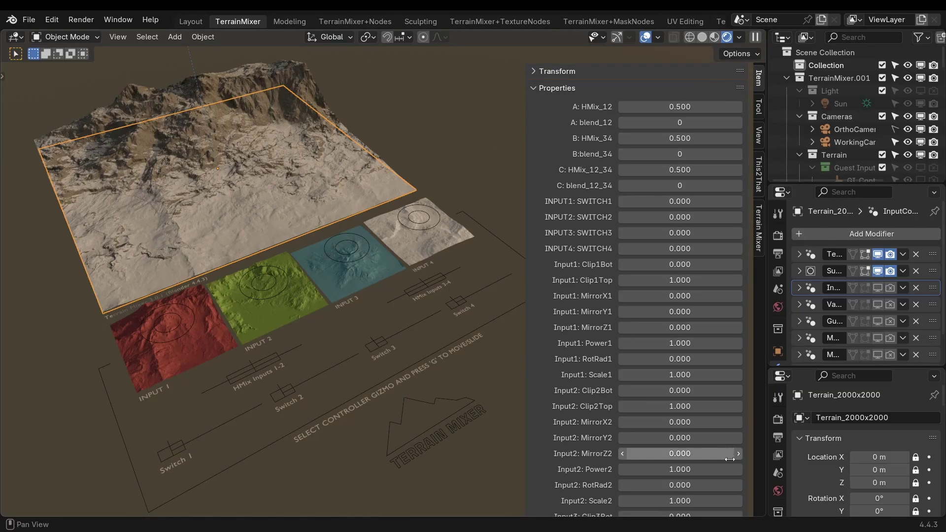
# - Set the height mixes to HMix_12 0.330, HMix_34 0.920 and HMix_12_34 0.830
pyautogui.moveTo(681, 107); pyautogui.dragTo(660, 107)
pyautogui.moveTo(680, 138); pyautogui.dragTo(722, 138)
pyautogui.moveTo(680, 169); pyautogui.dragTo(716, 170)
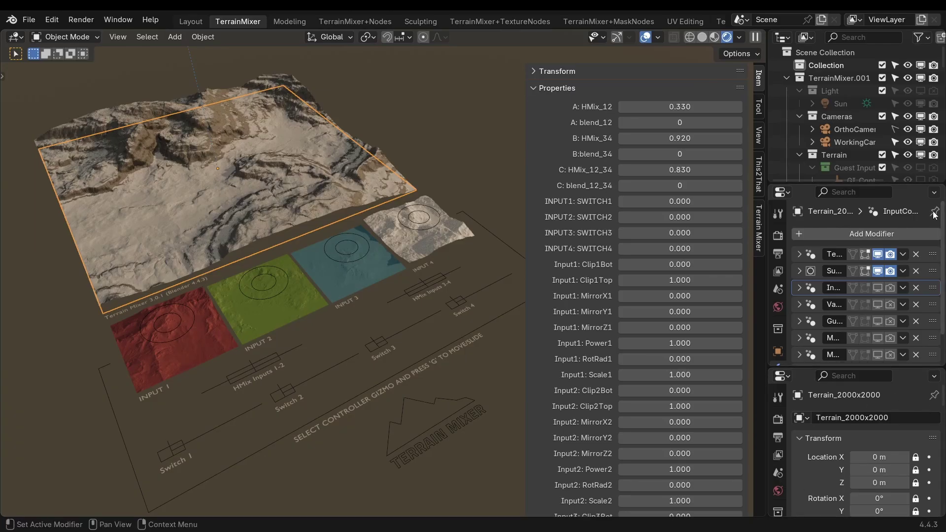
# - Pin the terrain's modifier panel, widen the Properties area and enable MaskGeoCustom in the viewport
pyautogui.click(935, 212)
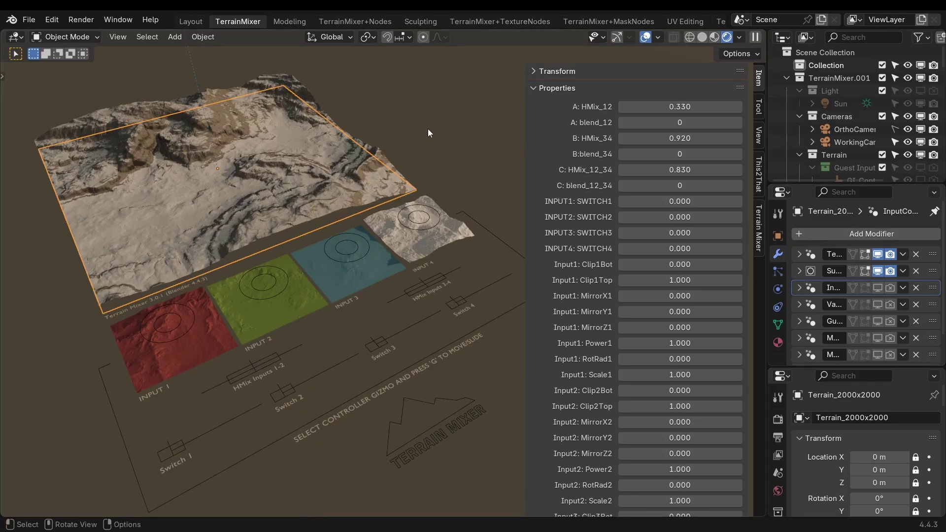
pyautogui.click(372, 281)
pyautogui.click(258, 299)
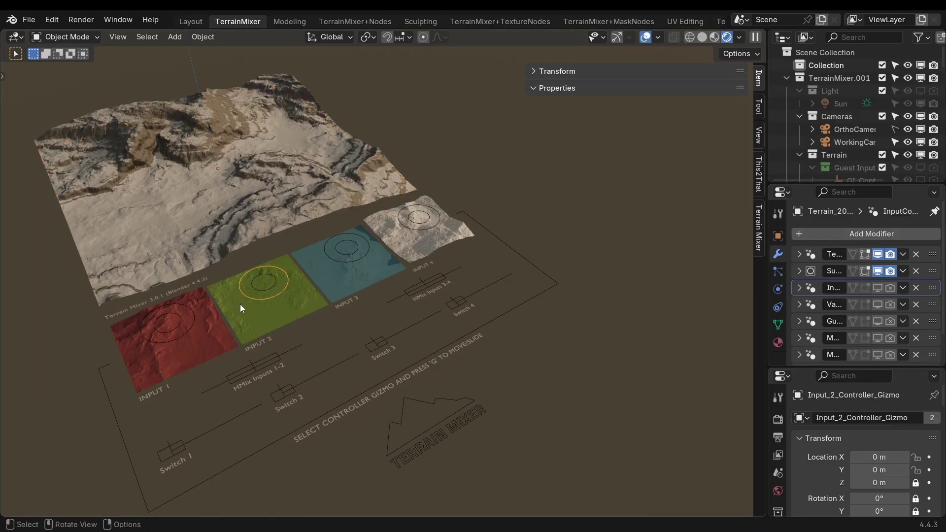
pyautogui.click(192, 321)
pyautogui.click(199, 170)
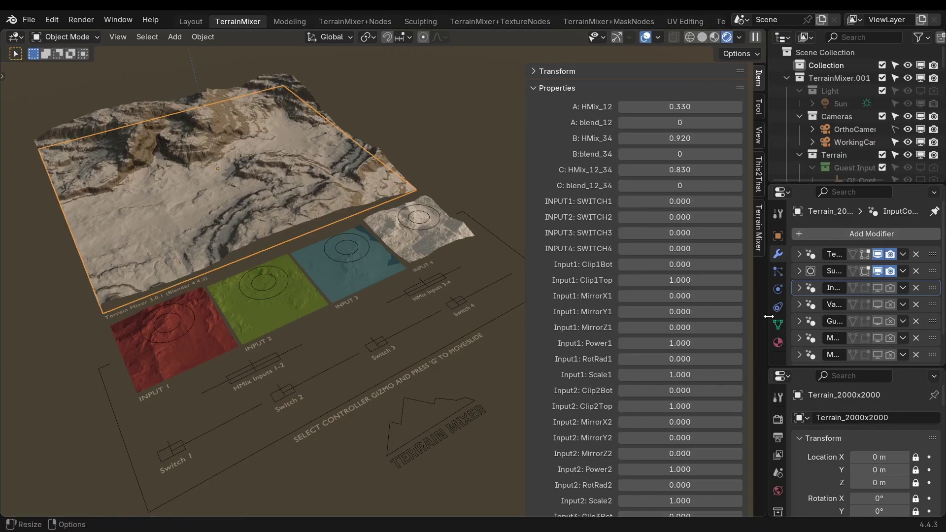
pyautogui.moveTo(768, 327); pyautogui.dragTo(711, 327)
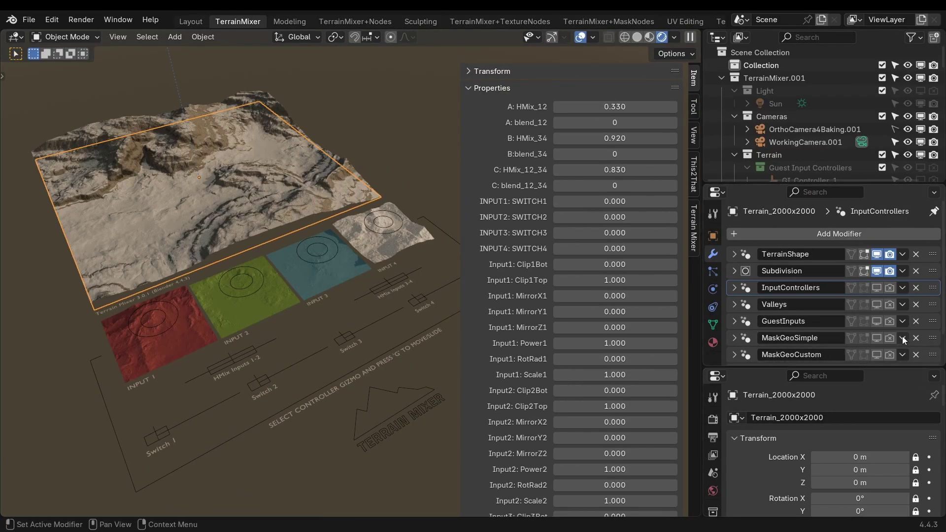
pyautogui.scroll(-2, 878, 346)
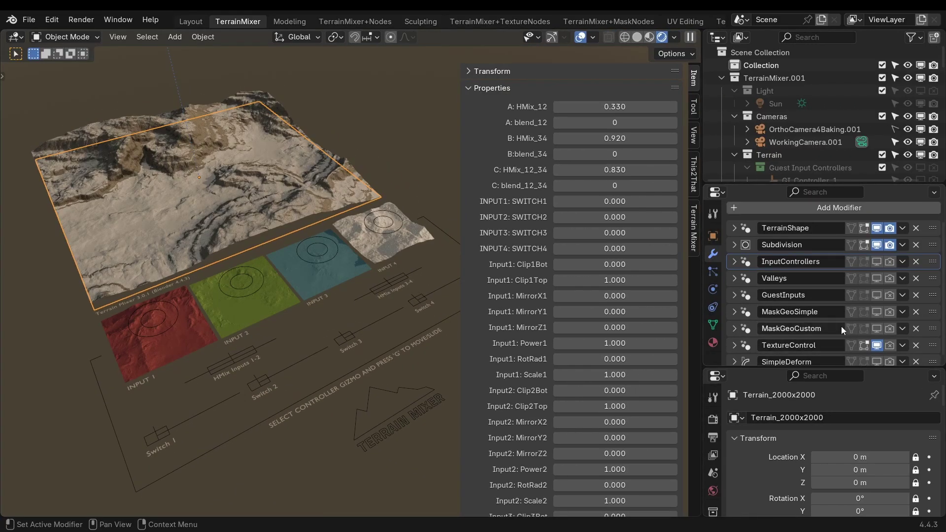
pyautogui.click(878, 329)
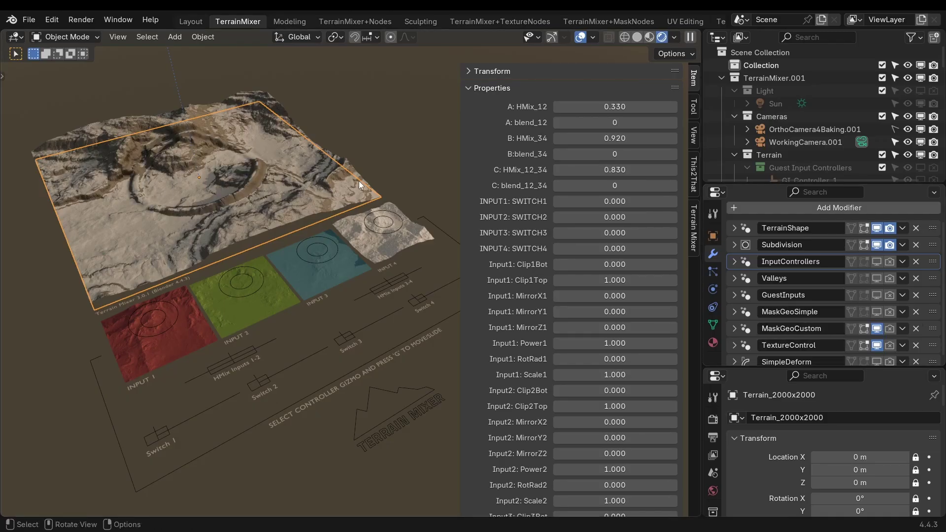
# - Enable the MaskGeoCustom collection in the Outliner and show the MaskSphere mask instead of the curve
pyautogui.scroll(-4, 886, 116)
pyautogui.scroll(-6, 886, 119)
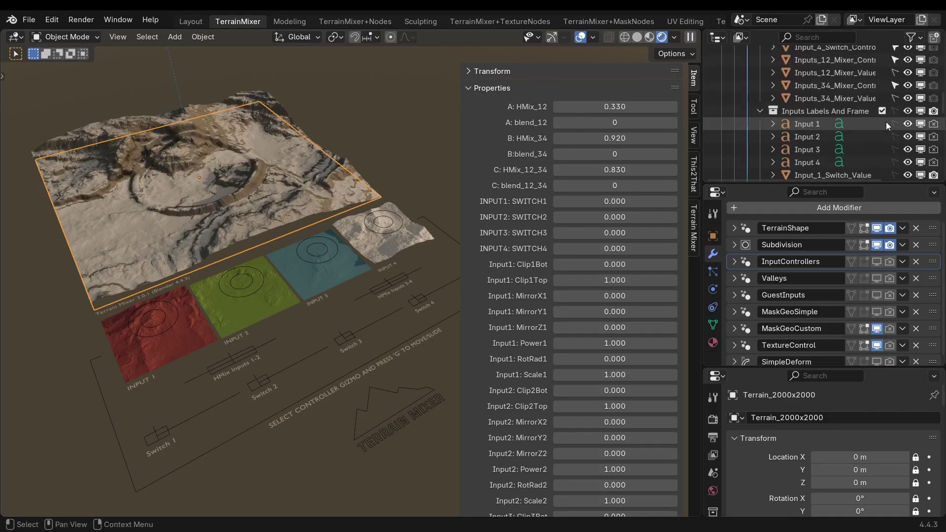
pyautogui.scroll(-6, 887, 122)
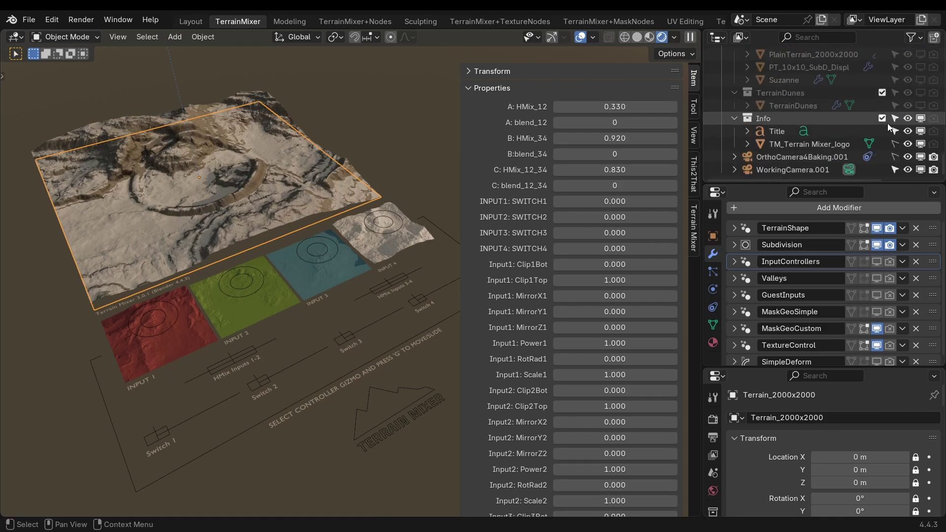
pyautogui.scroll(2, 827, 121)
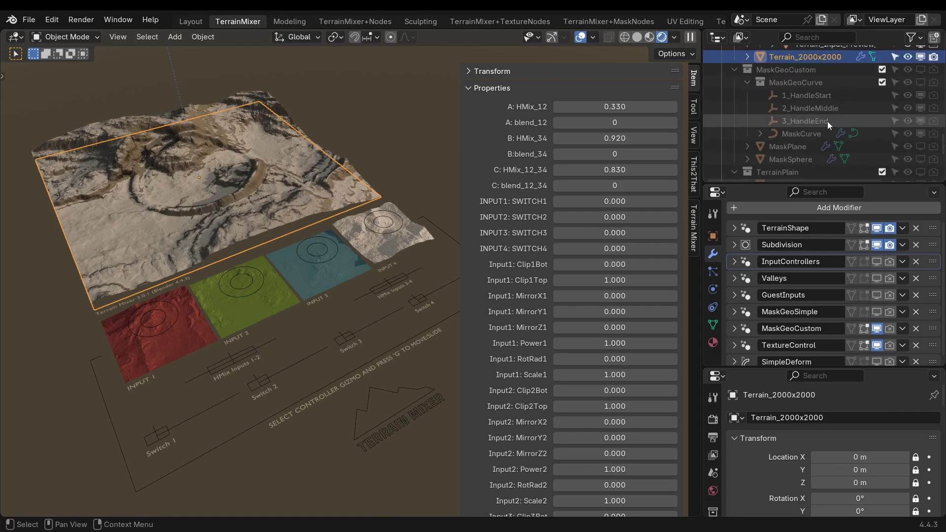
pyautogui.click(921, 70)
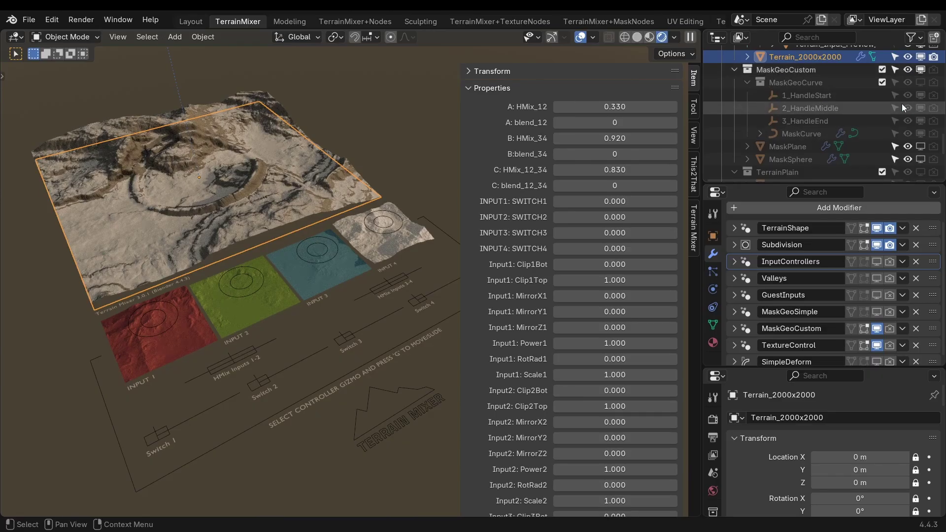
pyautogui.click(923, 83)
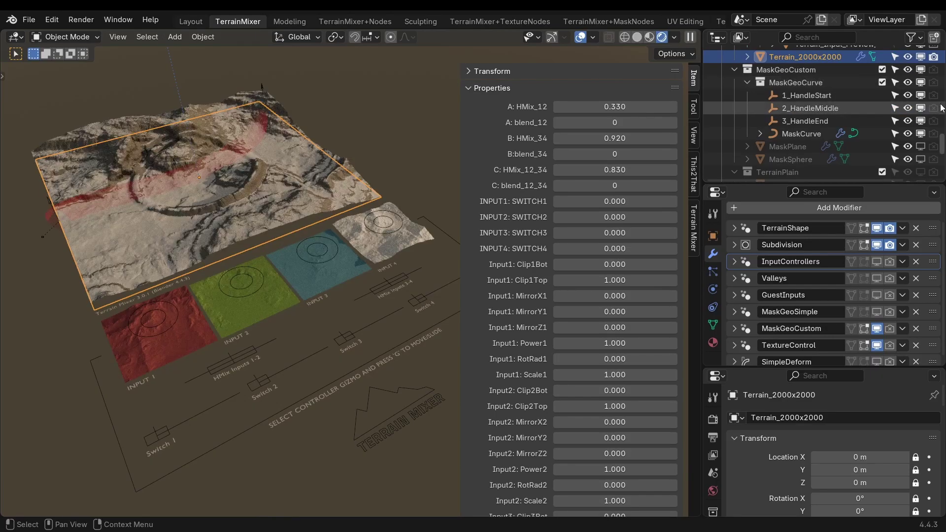
pyautogui.click(918, 133)
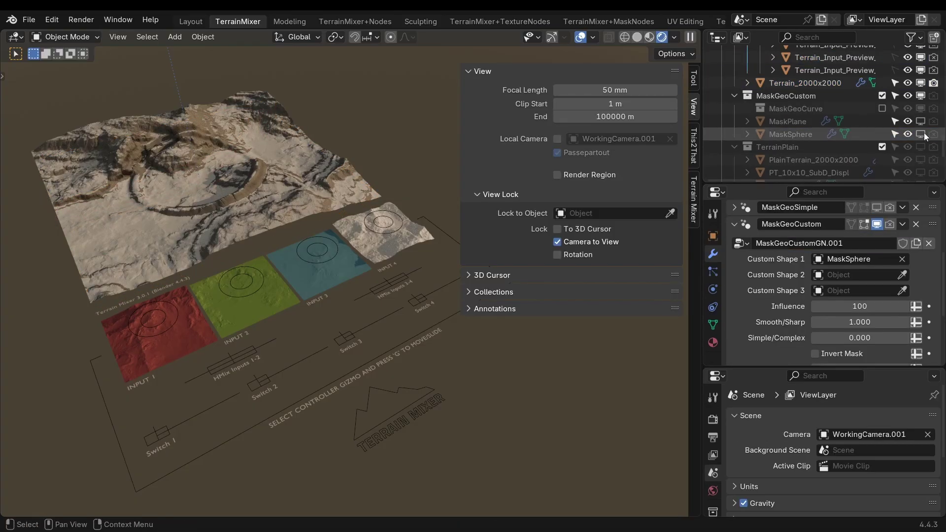
pyautogui.click(921, 134)
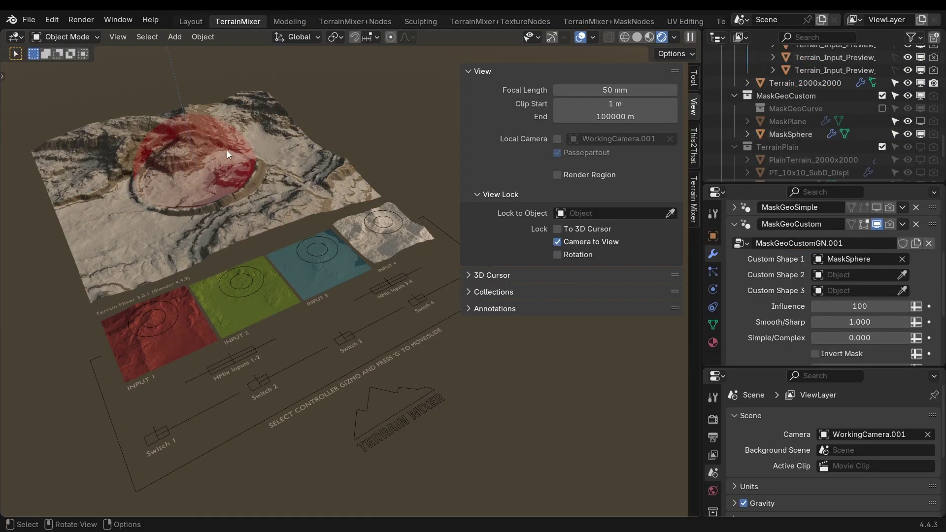
# - Select MaskSphere, try moving it then cancel, and set Influence 247 with Smooth/Sharp 0.900
pyautogui.click(207, 120)
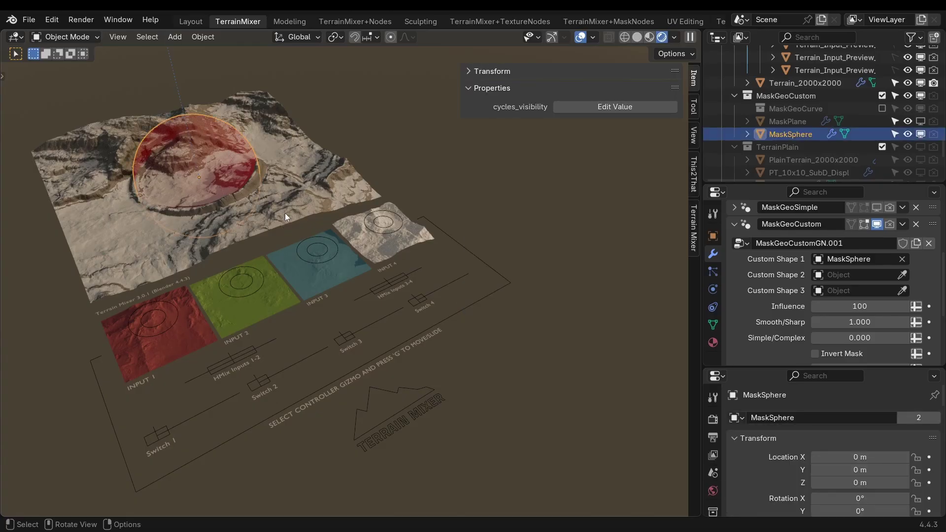
pyautogui.press('g')
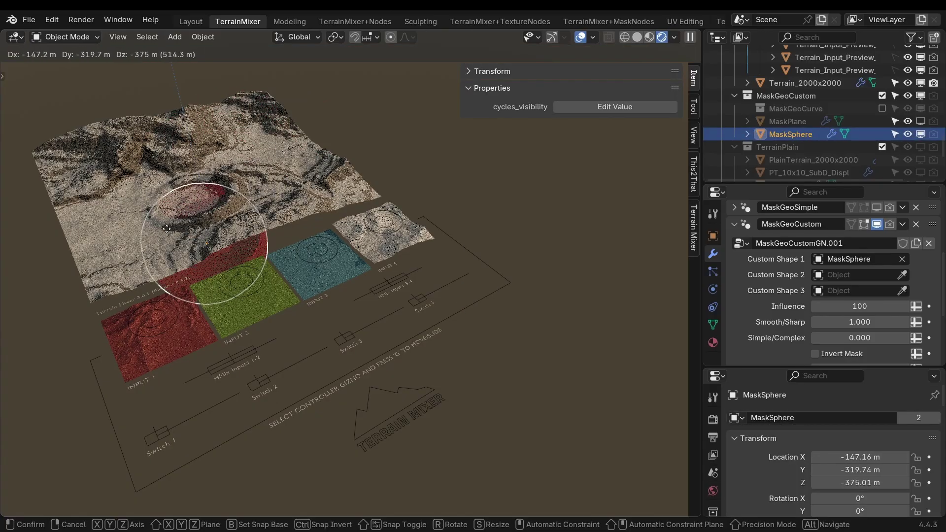
pyautogui.press('Escape')
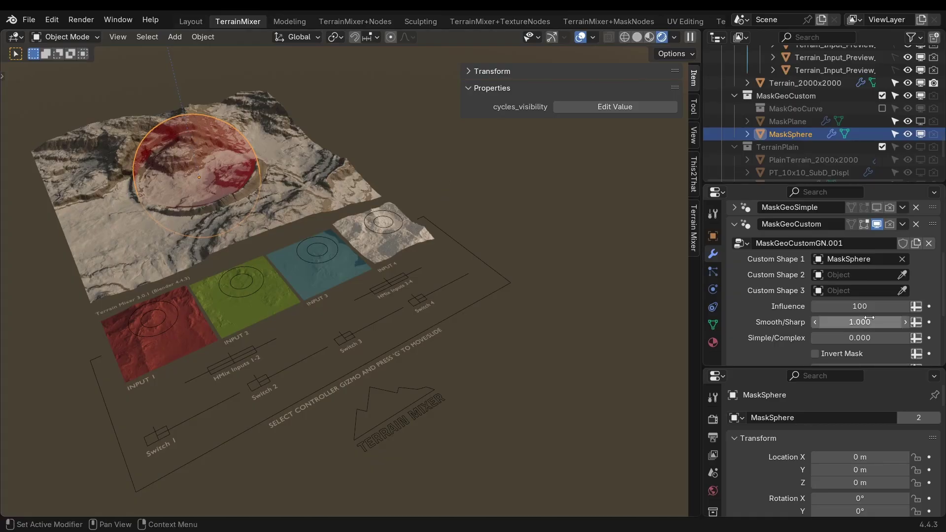
pyautogui.moveTo(857, 307)
pyautogui.mouseDown()
pyautogui.moveTo(891, 306)
pyautogui.moveTo(859, 322)
pyautogui.moveTo(877, 323)
pyautogui.moveTo(849, 322)
pyautogui.moveTo(879, 322)
pyautogui.moveTo(850, 322)
pyautogui.mouseUp()
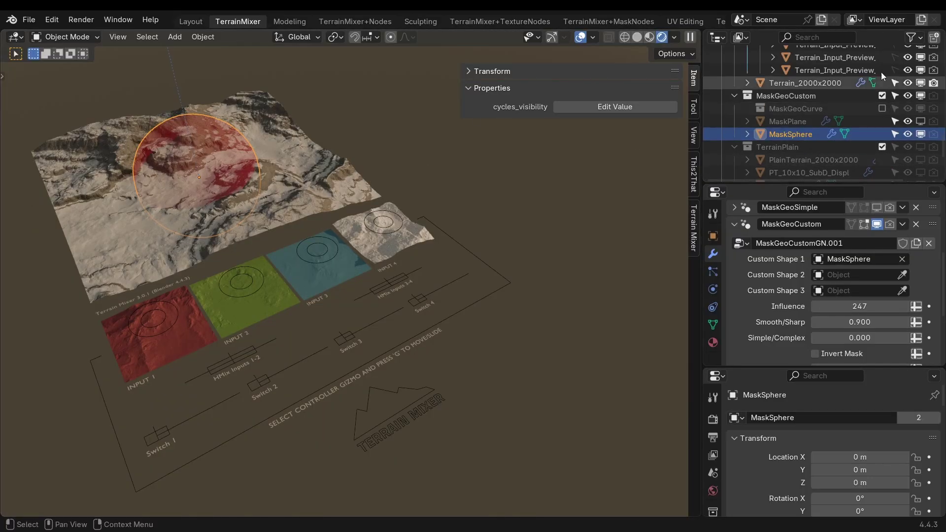
# - Hide MaskSphere, show the MaskGeoCurve collection, and set MaskCurve as Custom Shape 1
pyautogui.click(922, 135)
pyautogui.click(882, 108)
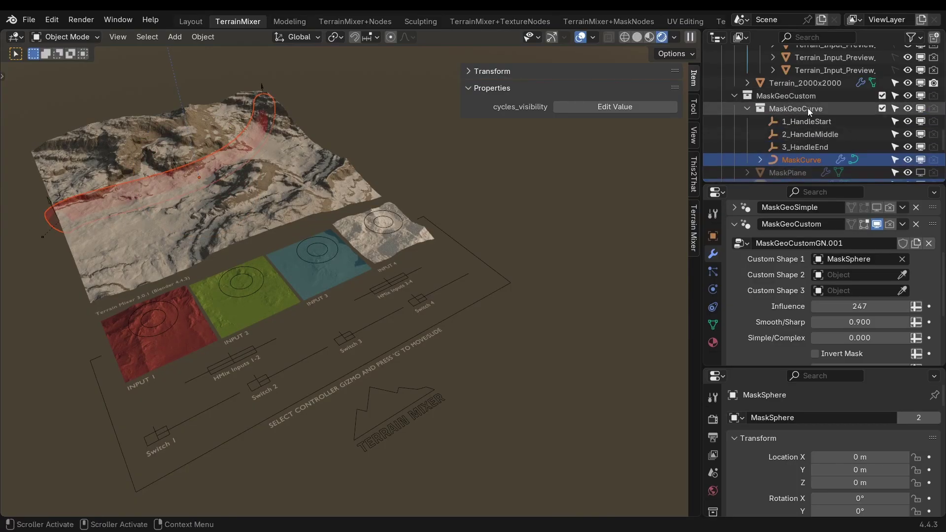
pyautogui.click(801, 159)
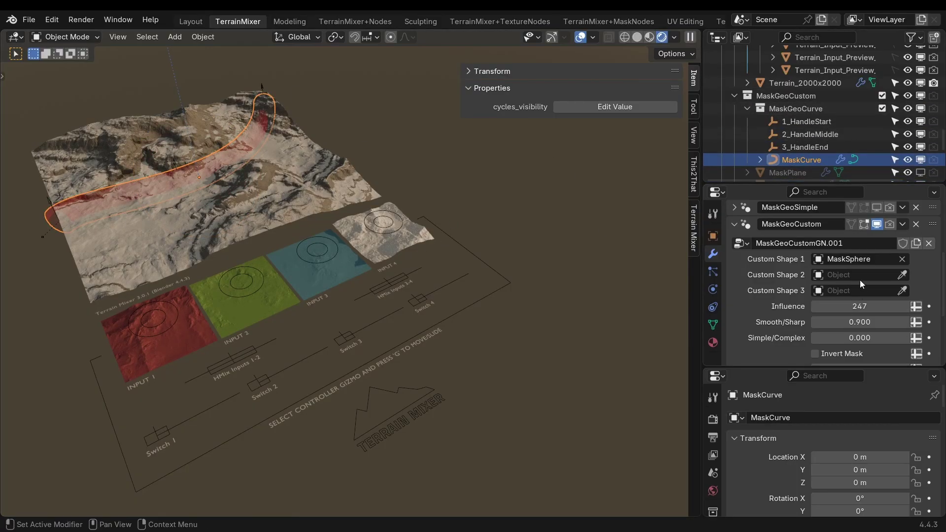
pyautogui.click(820, 261)
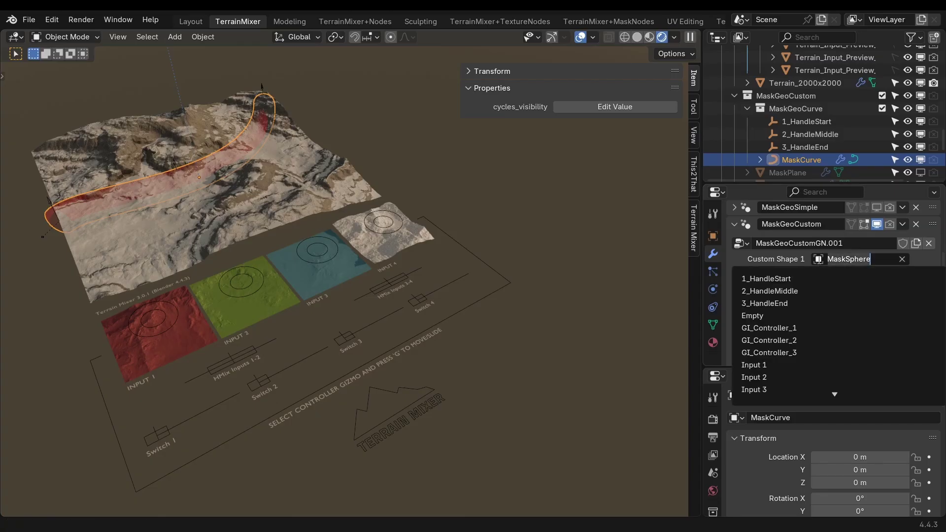
pyautogui.scroll(-15, 832, 333)
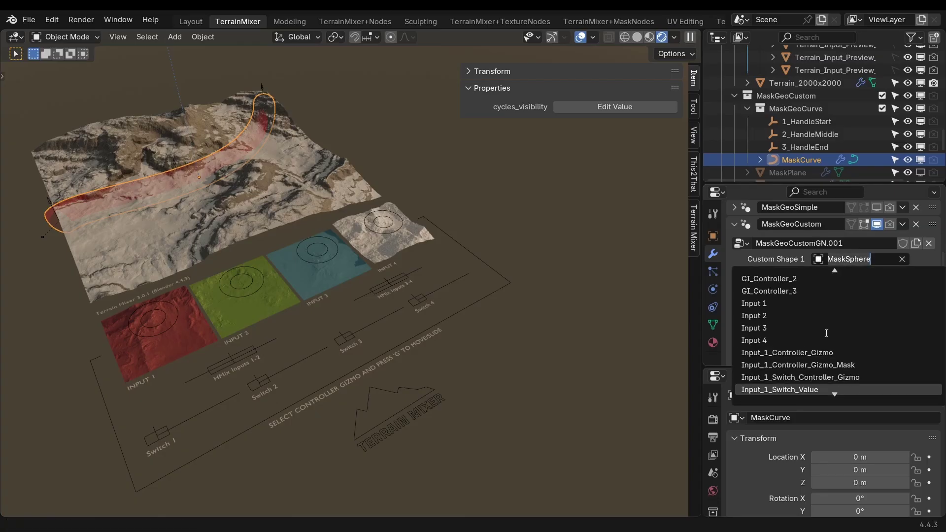
pyautogui.scroll(4, 832, 333)
pyautogui.click(763, 290)
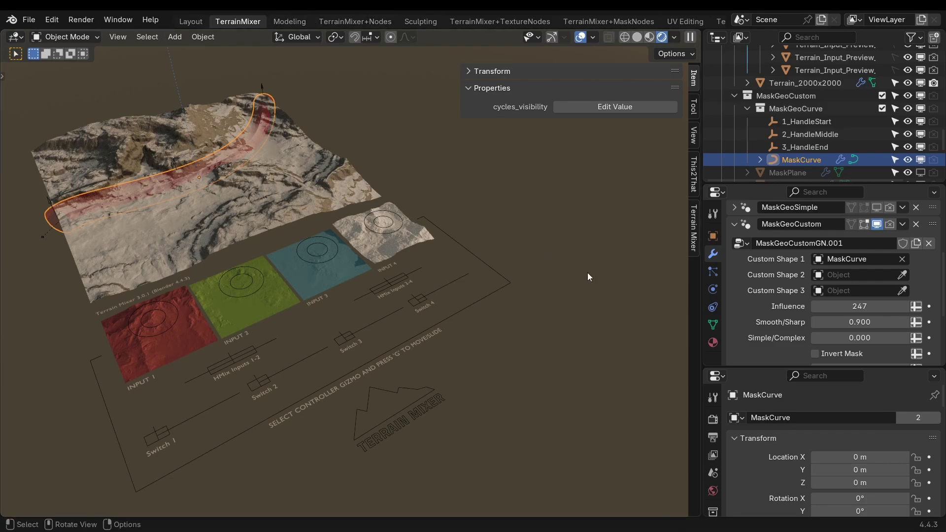
# - From the top view, zoom in and test-move the MaskCurve and handles (cancelled), then tilt over the terrain
pyautogui.press('KP_7')
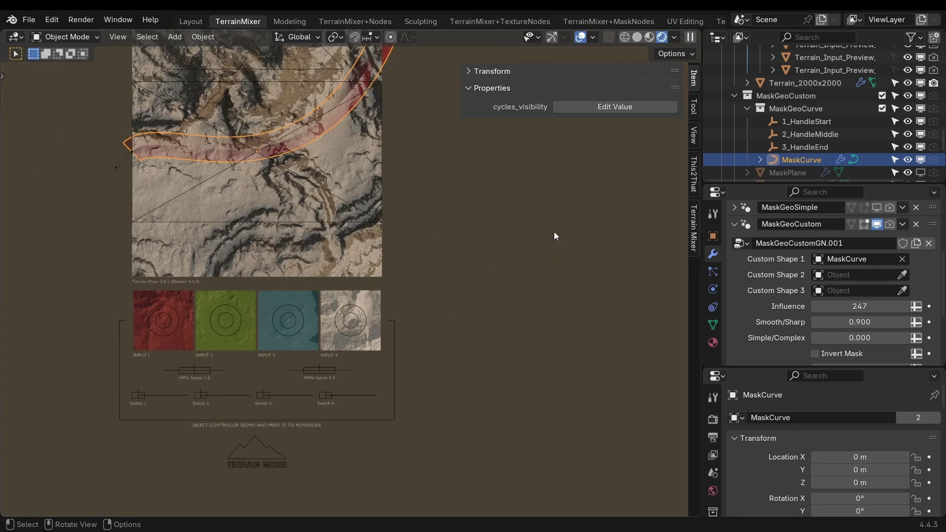
pyautogui.keyDown('ctrl'); pyautogui.moveTo(441, 203); pyautogui.dragTo(530, 302, button='middle'); pyautogui.keyUp('ctrl')
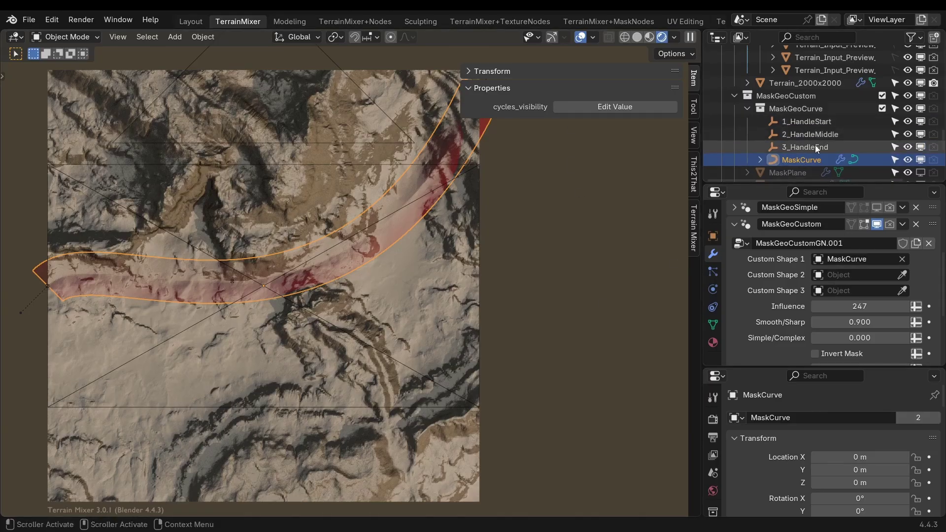
pyautogui.keyDown('shift'); pyautogui.click(806, 127); pyautogui.keyUp('shift')
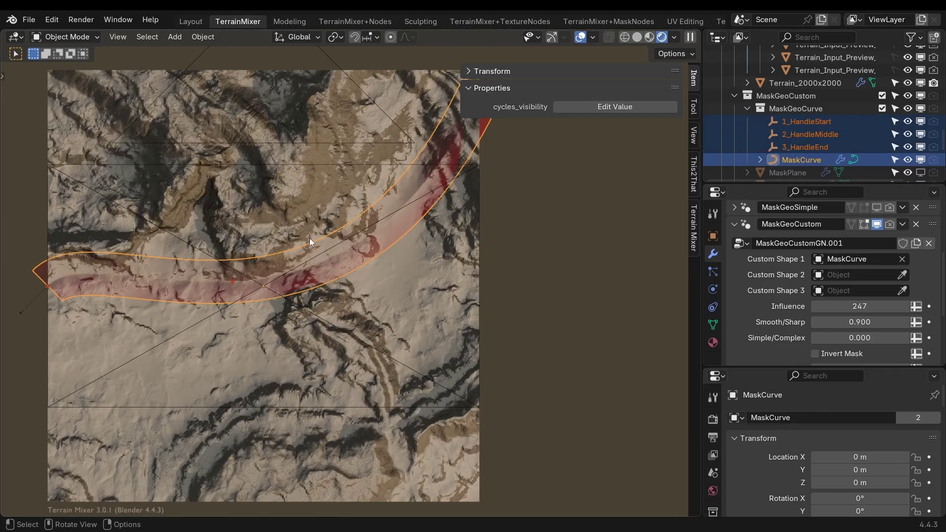
pyautogui.press('g')
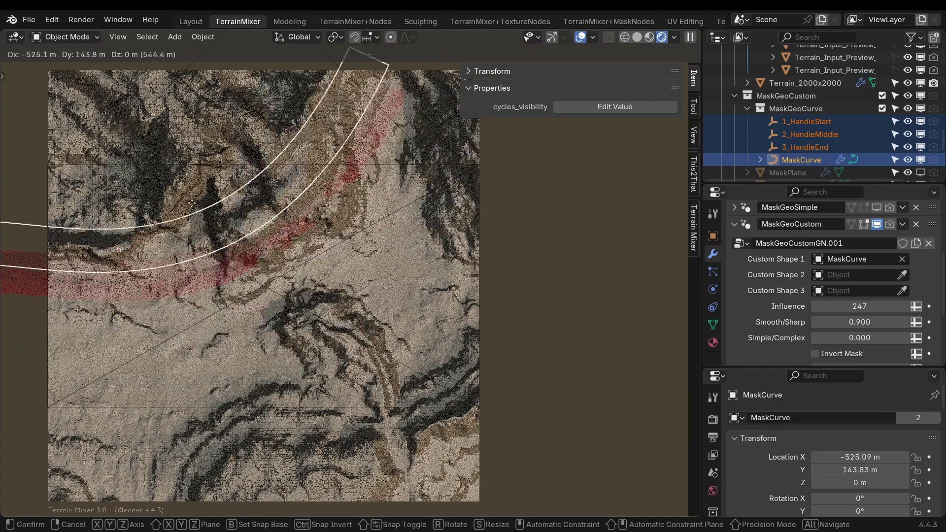
pyautogui.press('Escape')
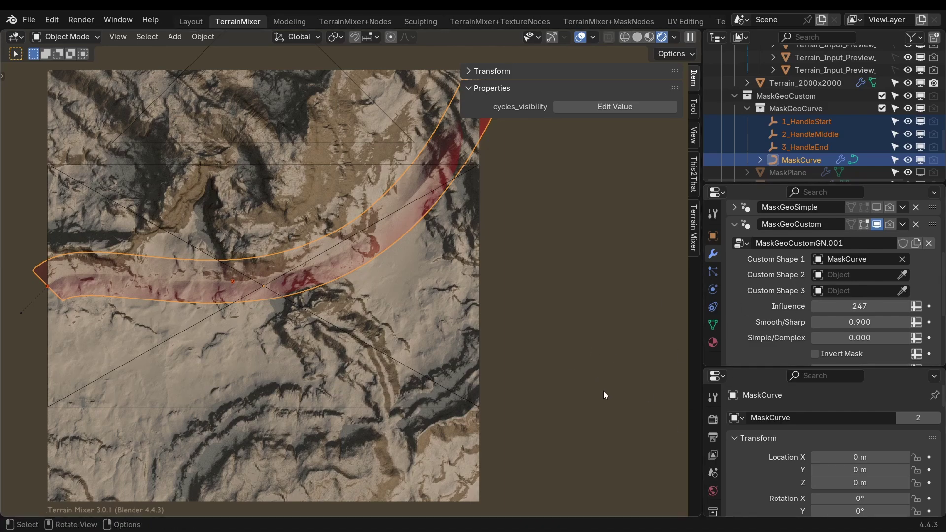
pyautogui.moveTo(535, 388); pyautogui.dragTo(407, 263, button='middle')
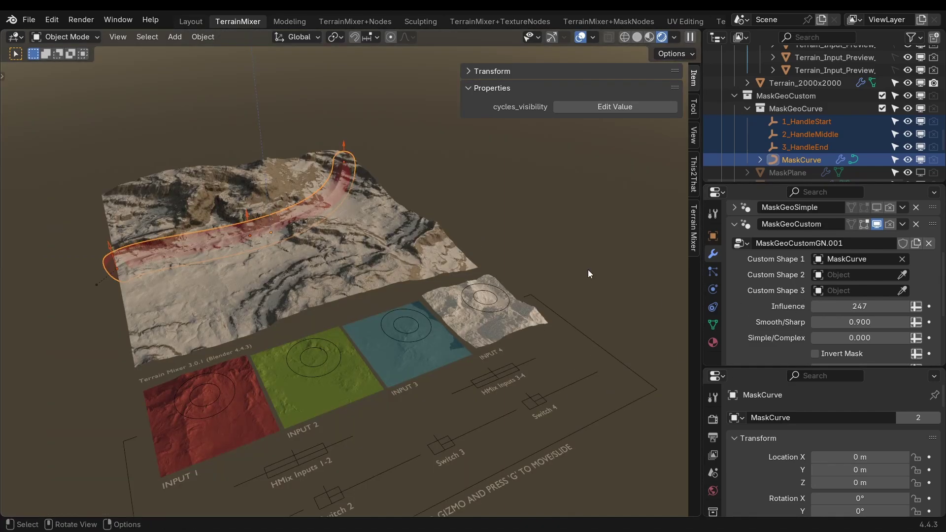
# - Hide MaskGeoCustom's viewport display and glance at the TerrainMixer+Nodes workspace before coming back
pyautogui.click(890, 225)
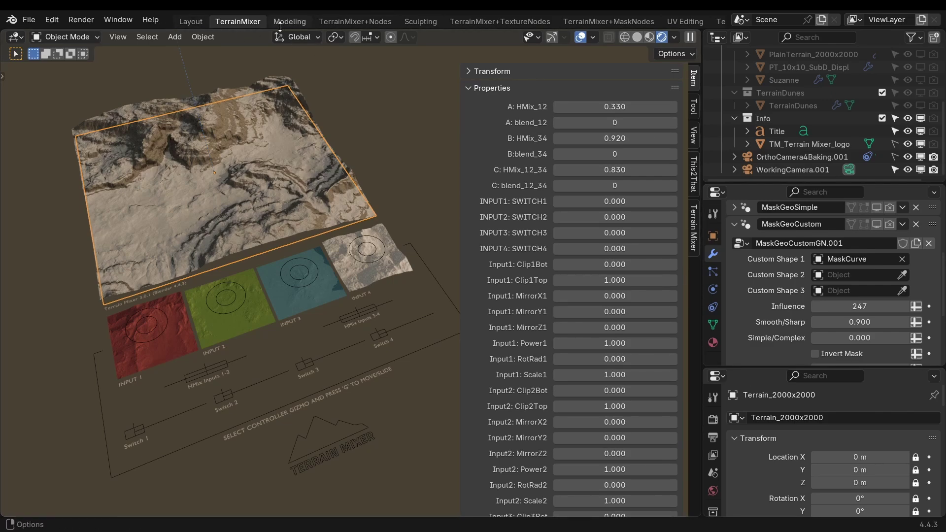
pyautogui.click(341, 22)
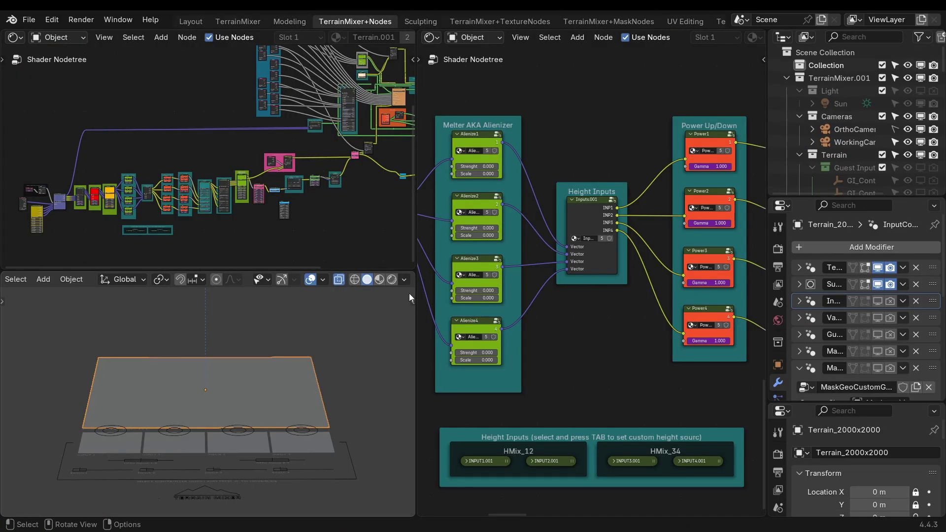
pyautogui.click(238, 22)
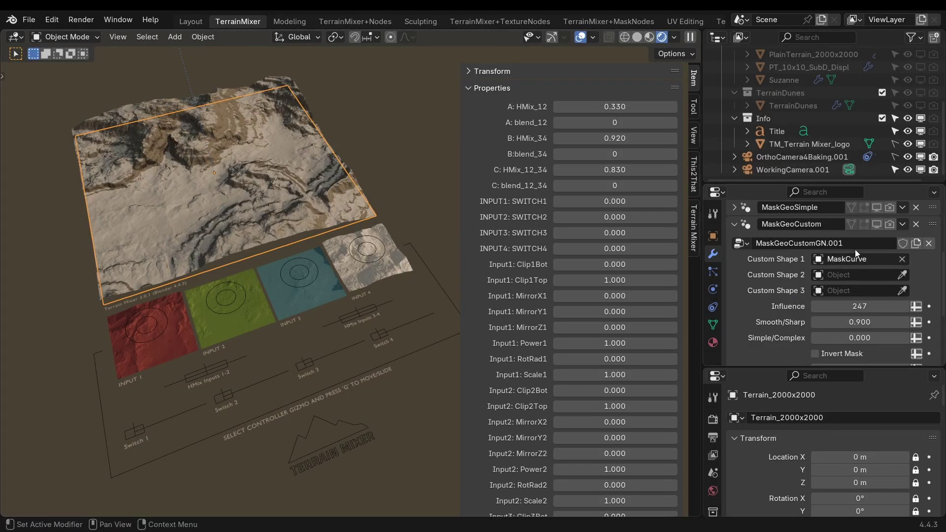
# - Collapse MaskGeoCustom and enable the InputControllers modifier for both viewport and render
pyautogui.click(734, 225)
pyautogui.scroll(2, 798, 271)
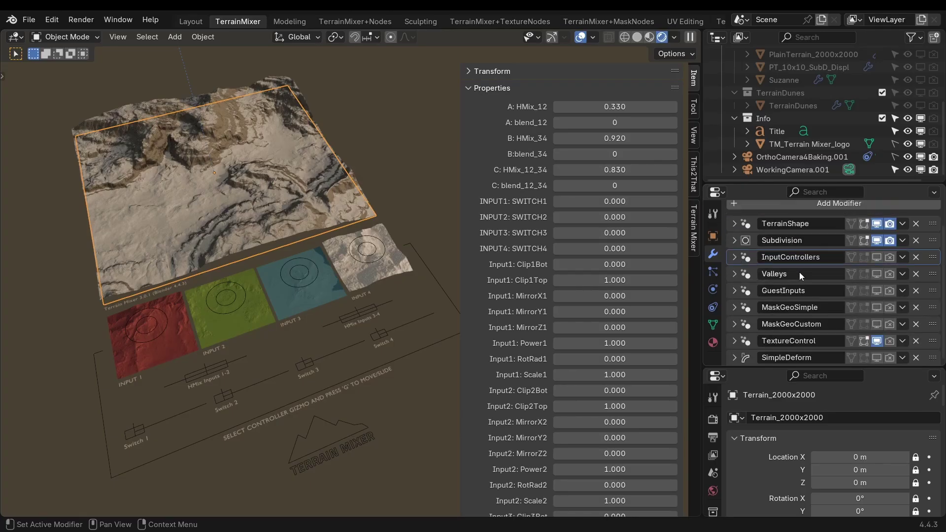
pyautogui.click(877, 257)
pyautogui.click(889, 257)
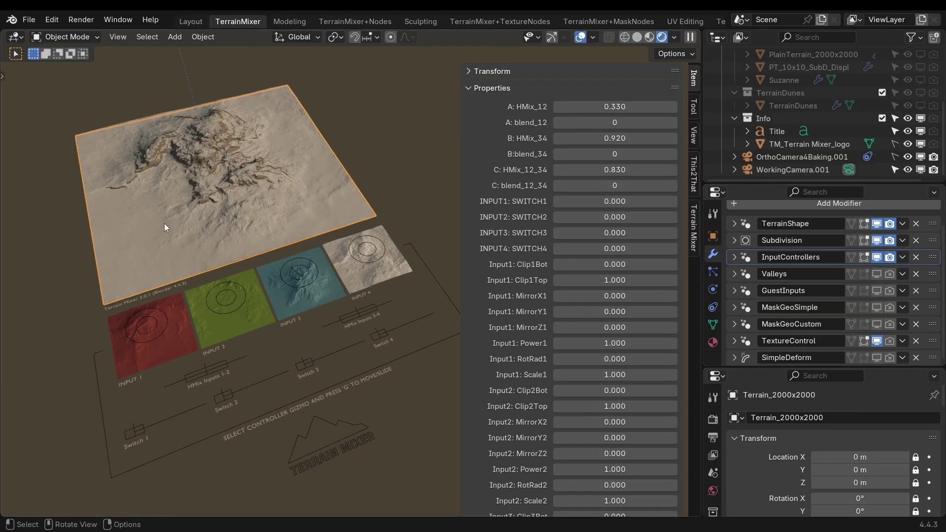
# - Test-move the Input 3 controller gizmo and its mask circle, cancelling both moves
pyautogui.click(303, 285)
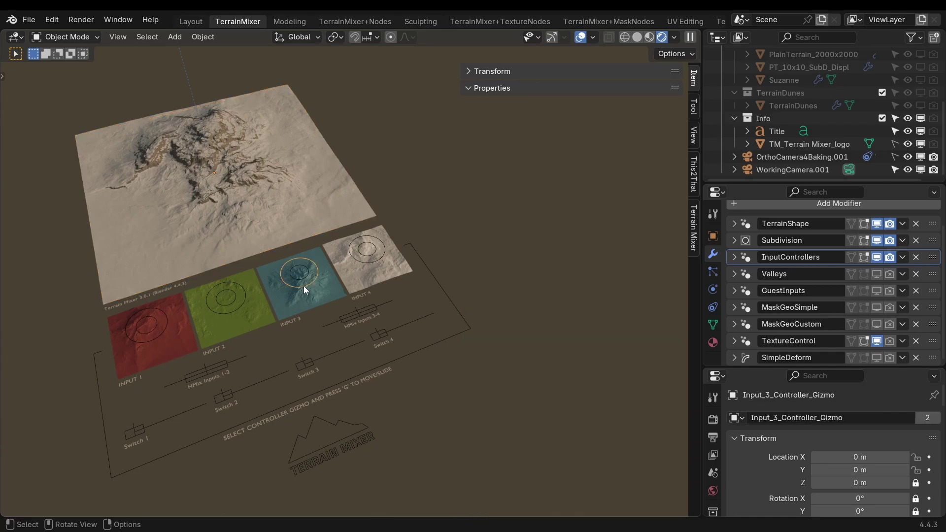
pyautogui.press('g')
pyautogui.rightClick(598, 311)
pyautogui.click(288, 281)
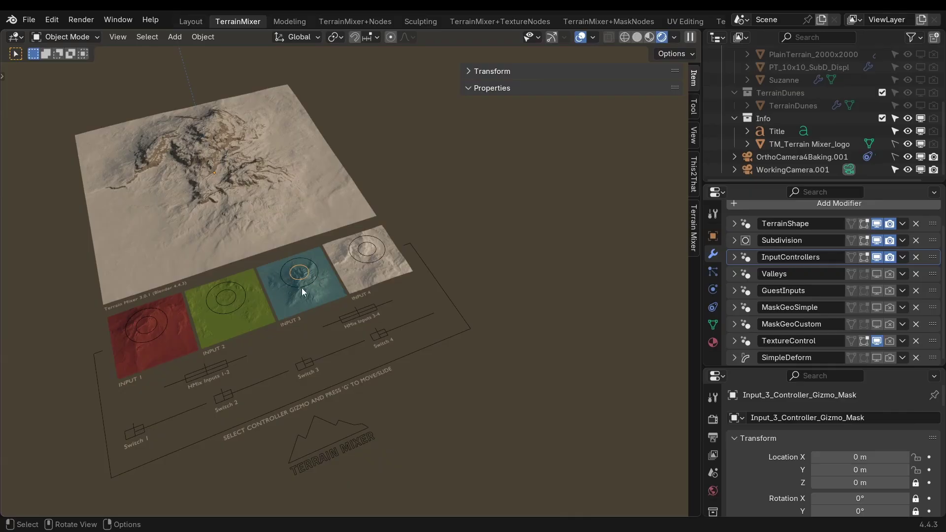
pyautogui.press('g')
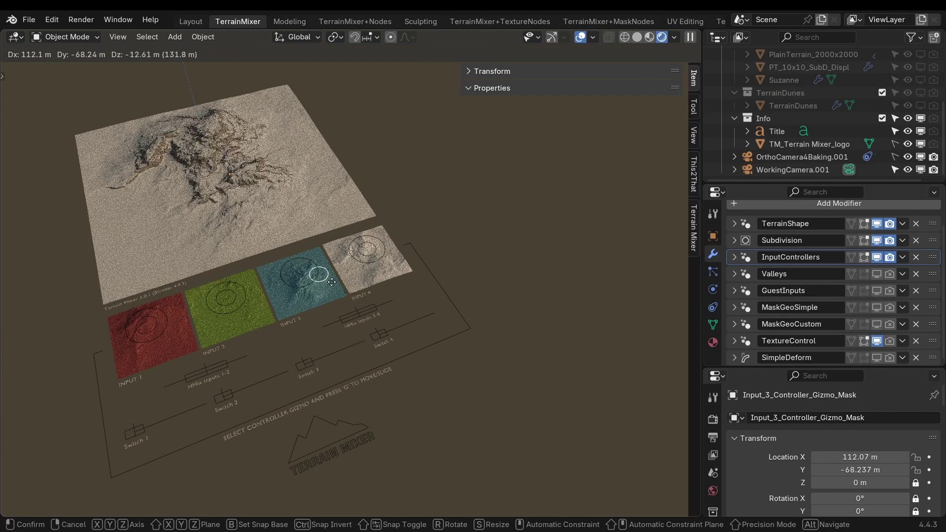
pyautogui.press('Escape')
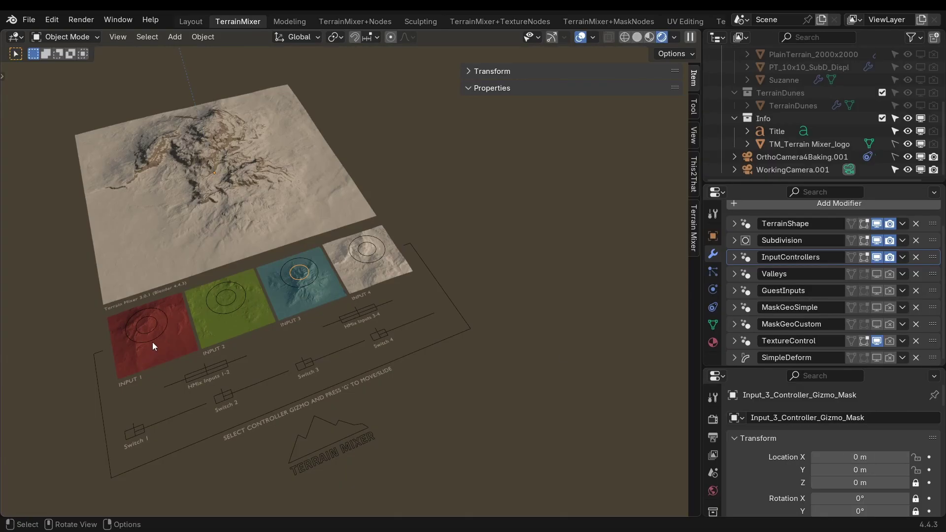
# - Test-move the Input 1 gizmo and mask circle without changes, then select Terrain_2000x2000
pyautogui.click(152, 340)
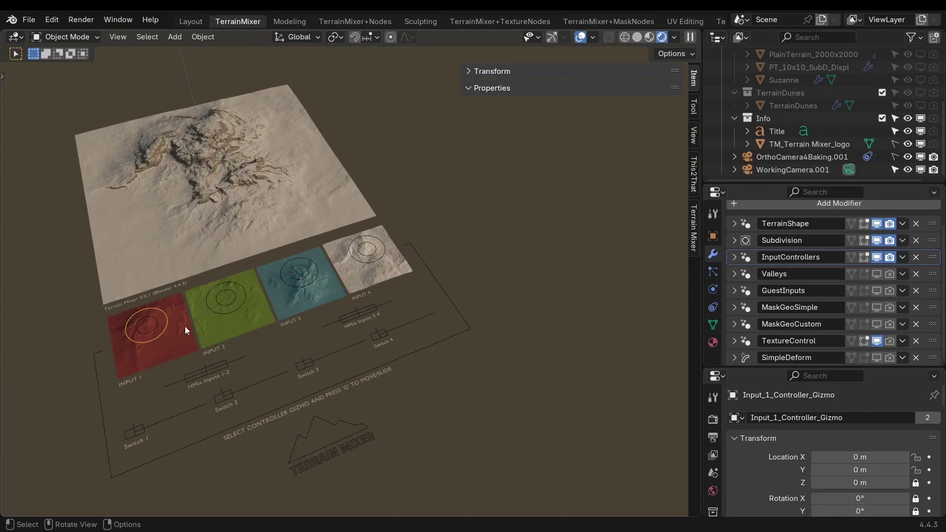
pyautogui.press('g')
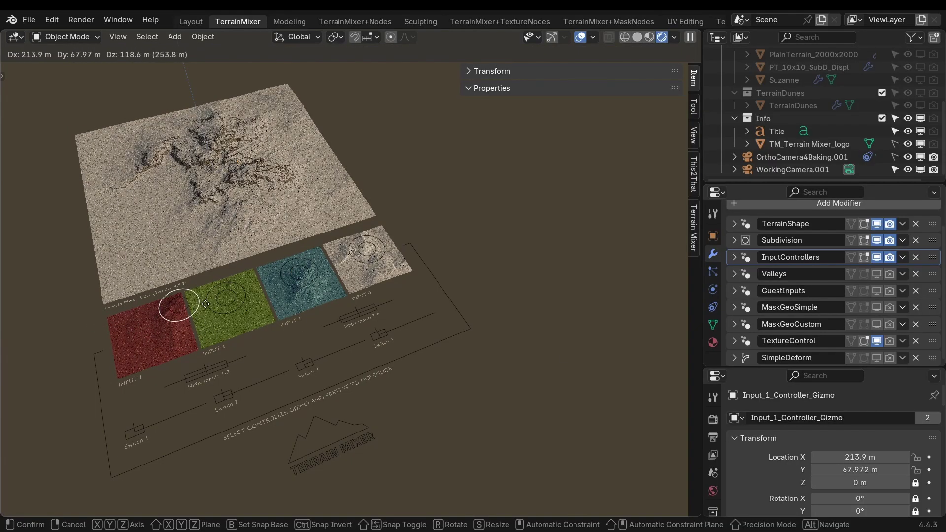
pyautogui.press('Escape')
pyautogui.click(156, 329)
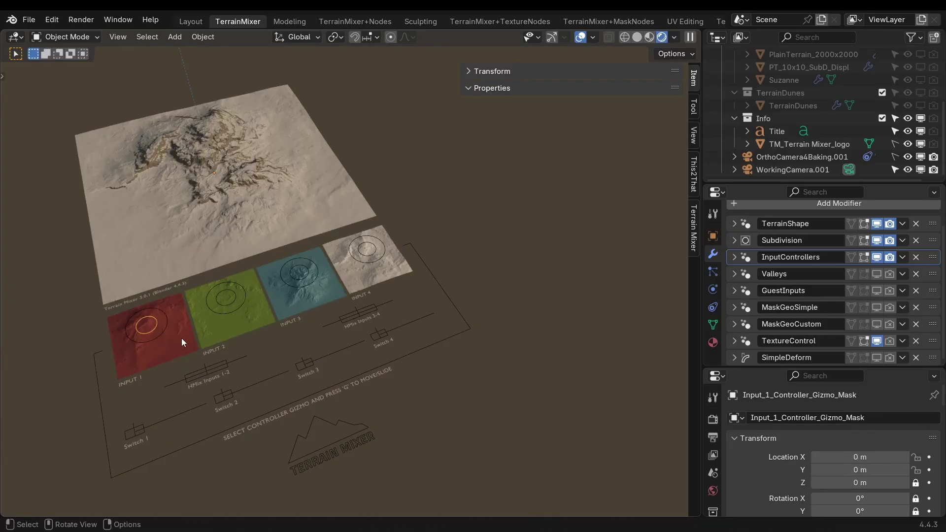
pyautogui.press('g')
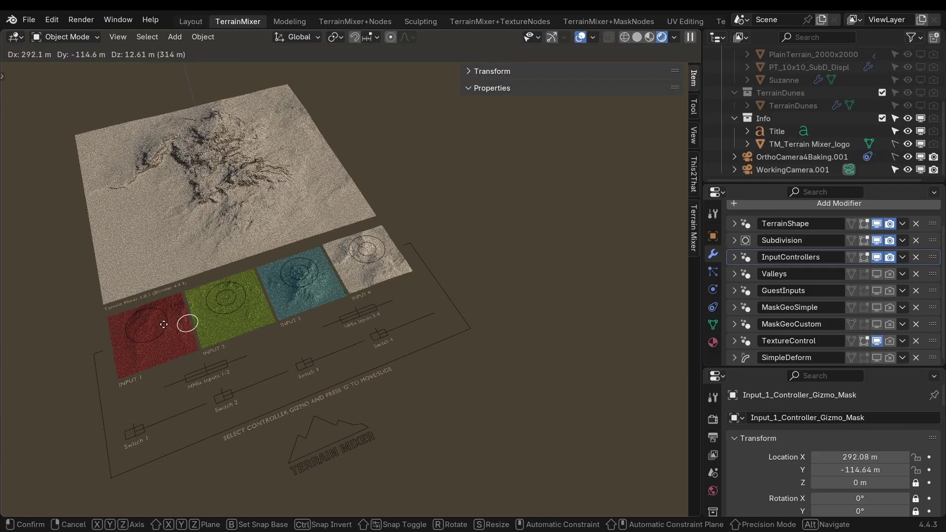
pyautogui.press('Escape')
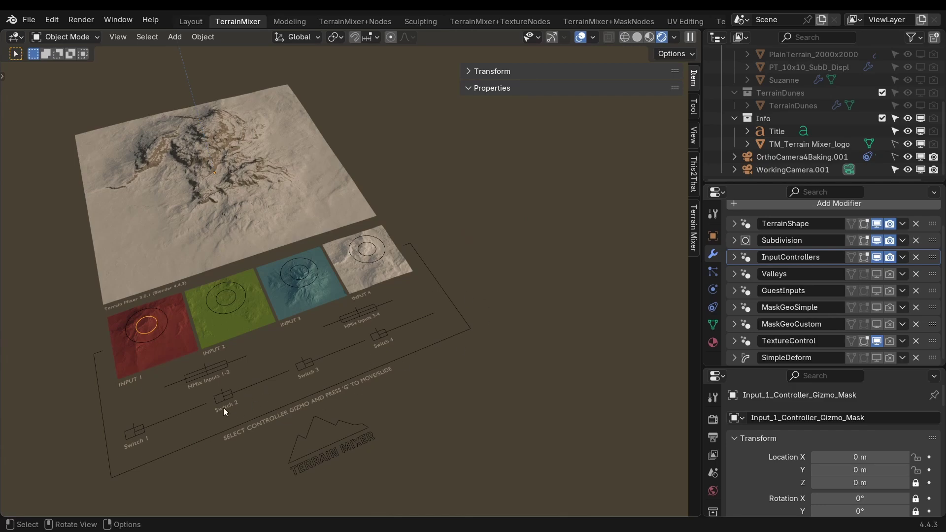
pyautogui.click(352, 202)
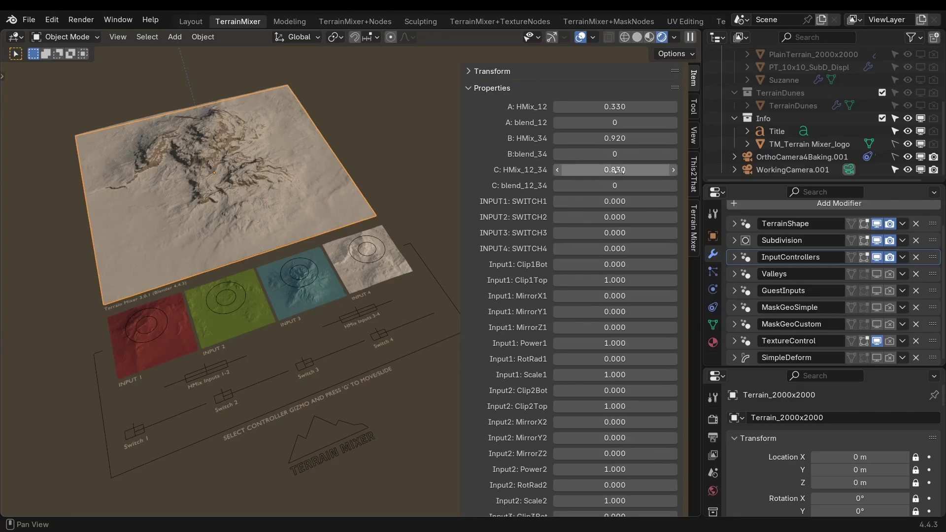
# - Drop C: HMix_12_34 from 0.830 to 0 and shift the HMix Inputs 1-2 gizmo toward Input 1
pyautogui.moveTo(631, 172); pyautogui.dragTo(566, 172)
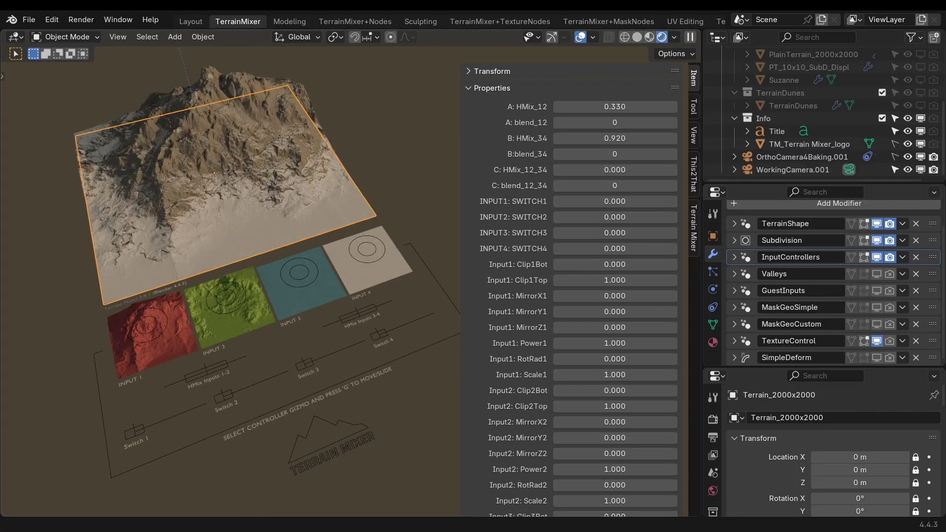
pyautogui.click(202, 377)
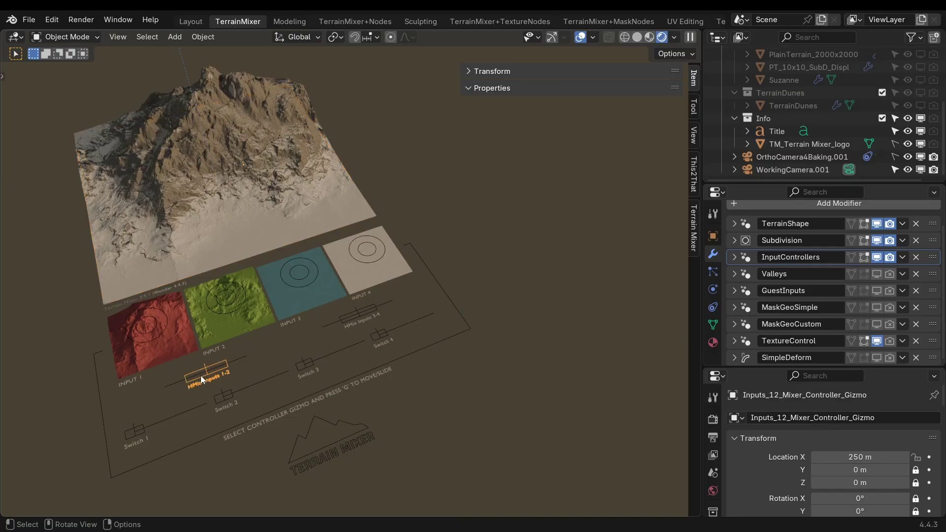
pyautogui.press('g')
pyautogui.click(212, 368)
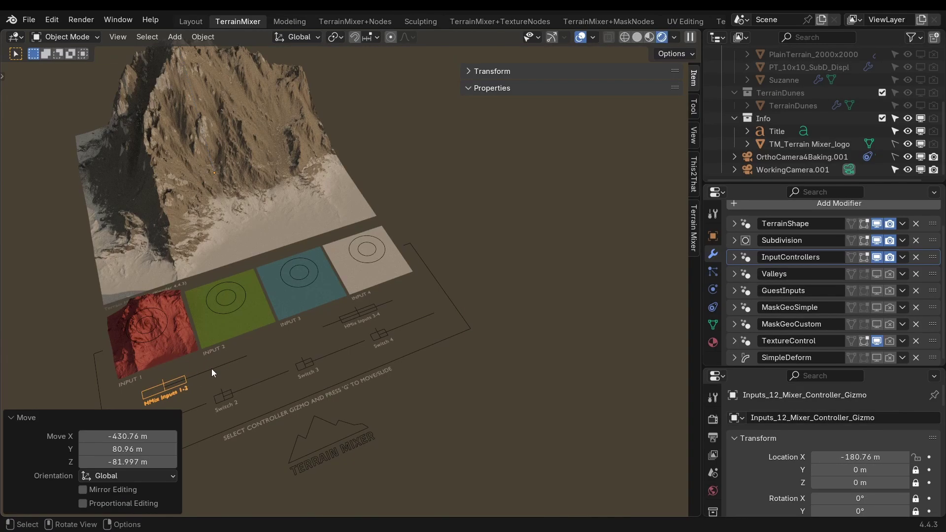
pyautogui.click(157, 336)
pyautogui.press('g')
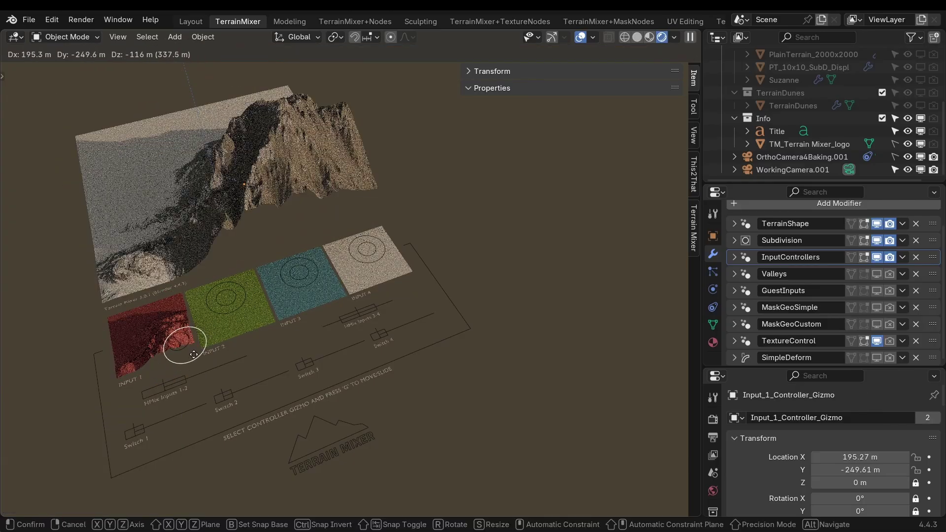
pyautogui.press('Escape')
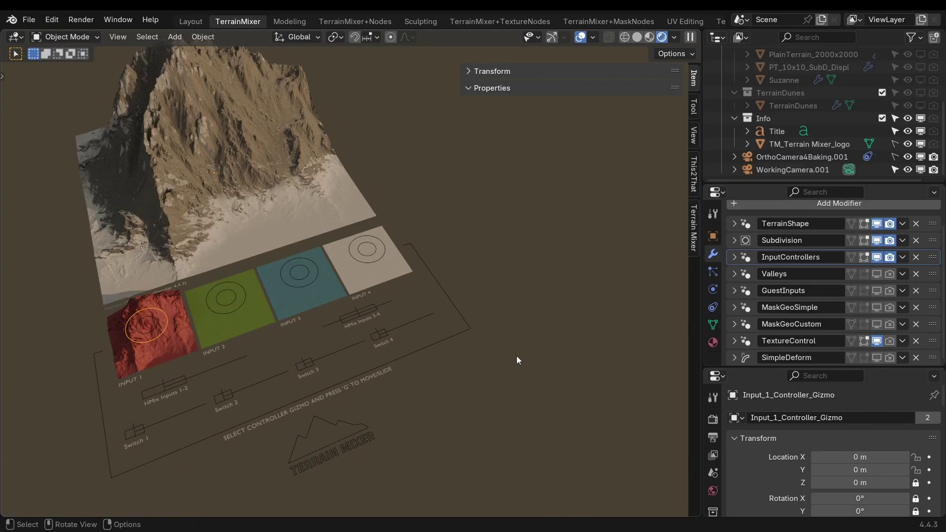
# - Test the Input 1 mask circle without changes, then reposition the Input 2 controller gizmo
pyautogui.click(155, 327)
pyautogui.press('g')
pyautogui.press('Escape')
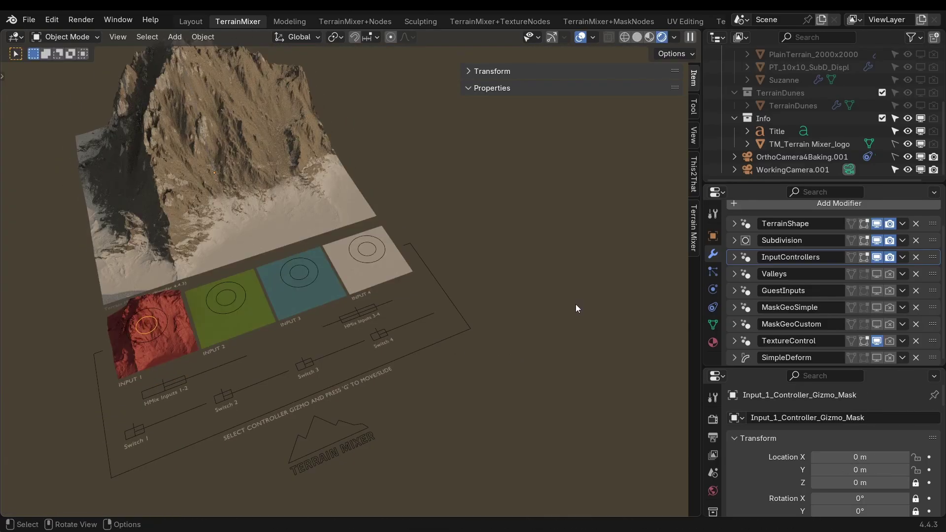
pyautogui.click(155, 339)
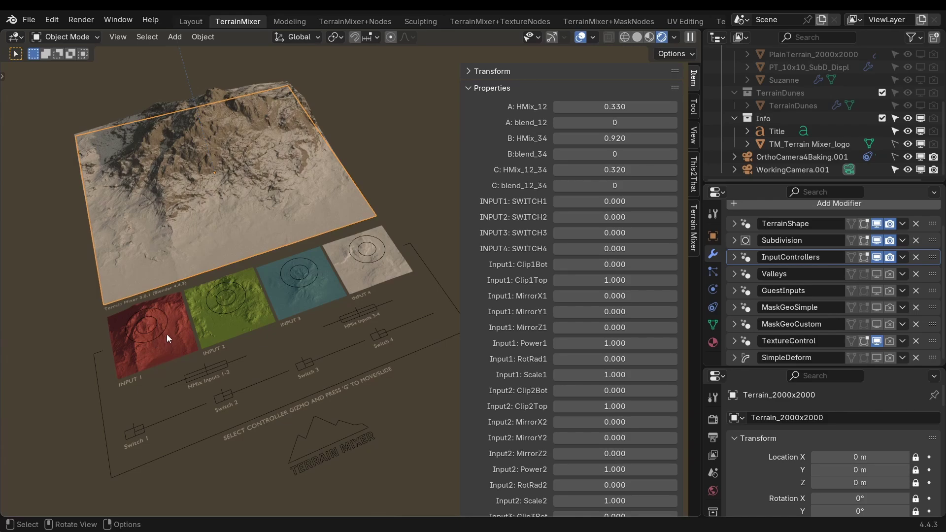
pyautogui.click(162, 333)
pyautogui.press('g')
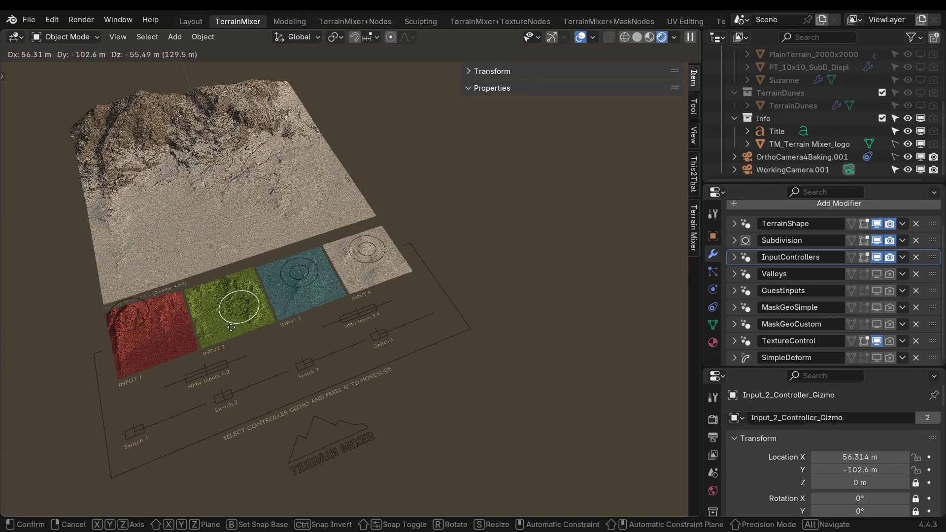
pyautogui.click(235, 320)
pyautogui.click(328, 220)
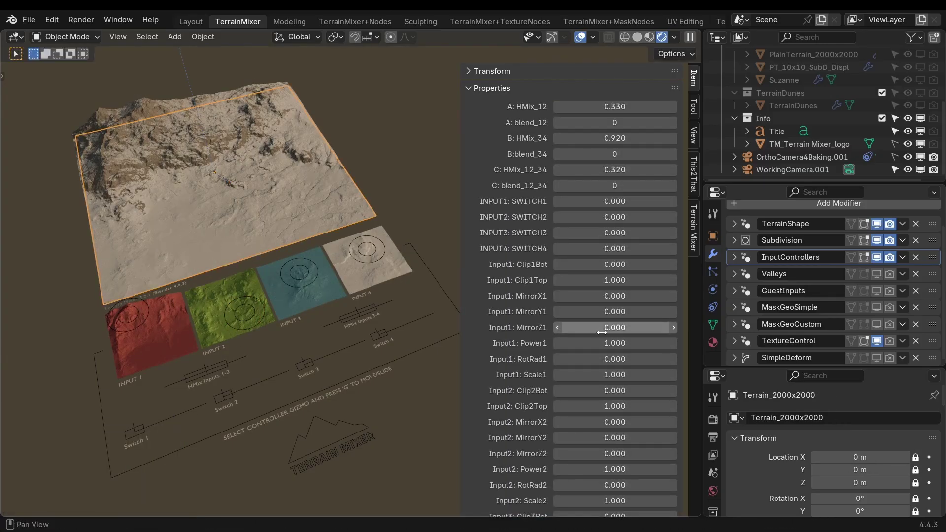
# - Set Input1 MirrorY1 to 0.290, Clip1Top to 0.490 and Power1 to 1.360
pyautogui.moveTo(594, 310); pyautogui.dragTo(651, 311)
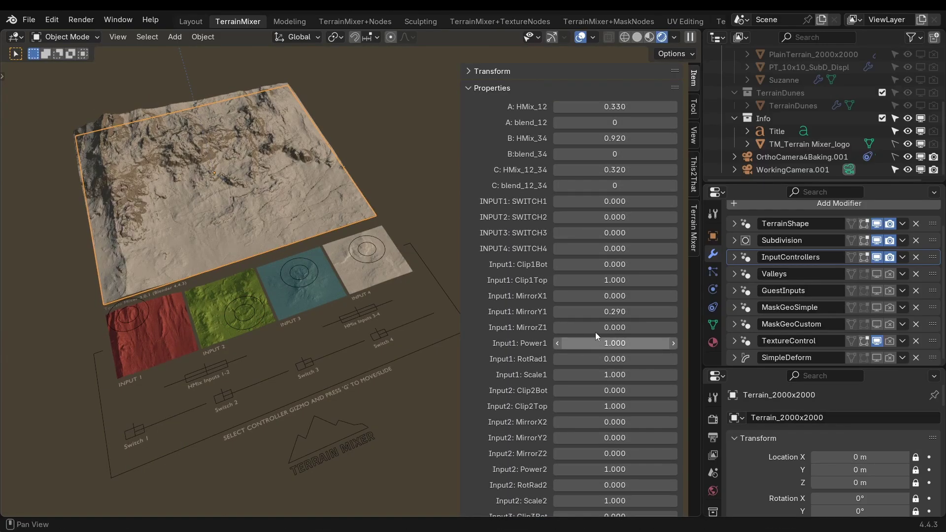
pyautogui.moveTo(594, 280); pyautogui.dragTo(463, 280)
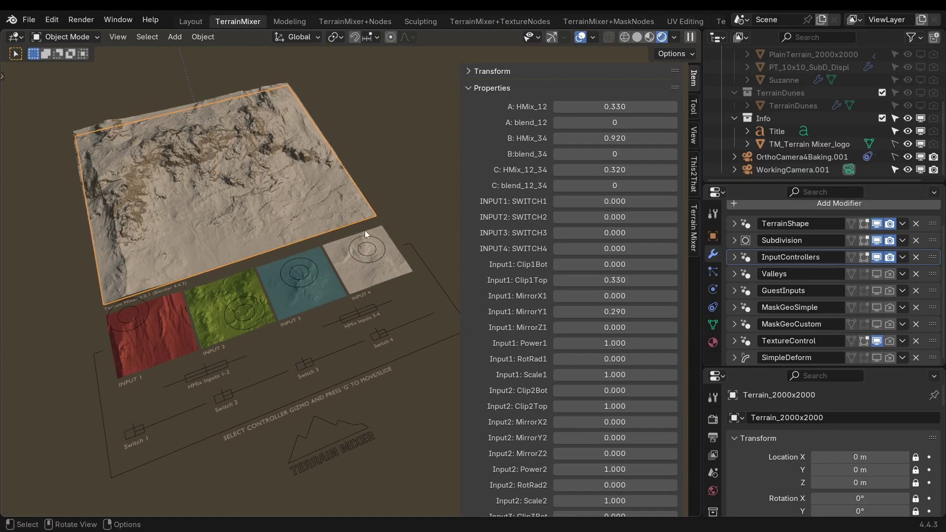
pyautogui.moveTo(333, 230); pyautogui.dragTo(271, 219, button='middle')
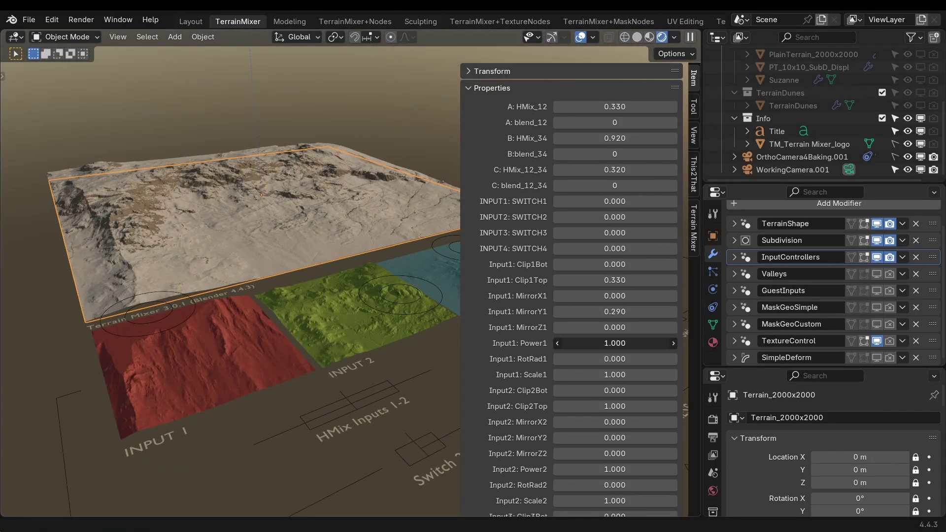
pyautogui.moveTo(614, 343); pyautogui.dragTo(635, 343)
pyautogui.moveTo(614, 280); pyautogui.dragTo(631, 279)
pyautogui.moveTo(276, 217); pyautogui.dragTo(695, 241, button='middle')
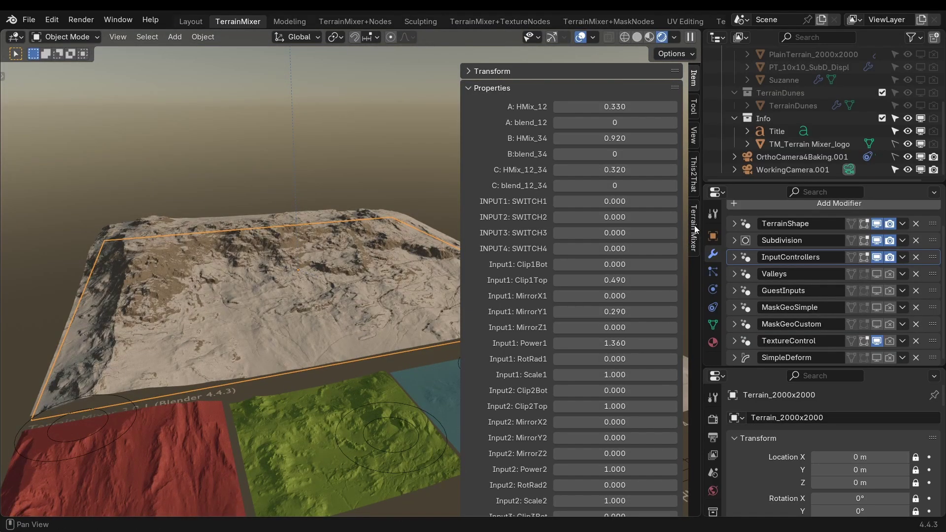
# - Enter Terrain Mixer Baking Mode, viewing the terrain through OrthoCamera4Baking.001
pyautogui.click(694, 226)
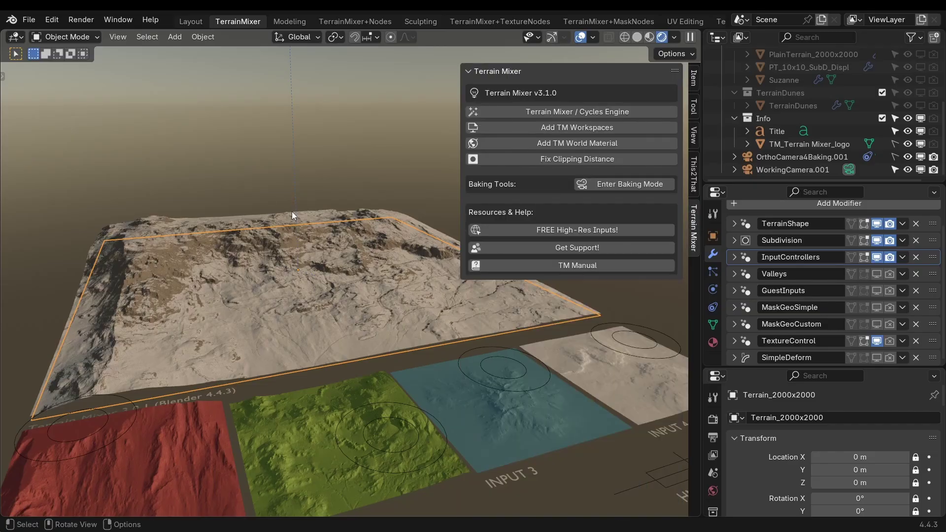
pyautogui.press('KP_0')
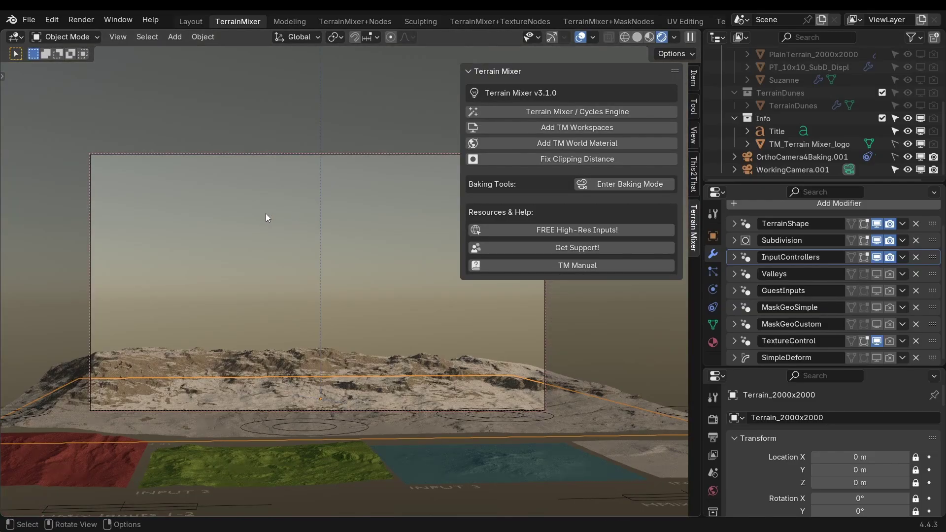
pyautogui.click(612, 189)
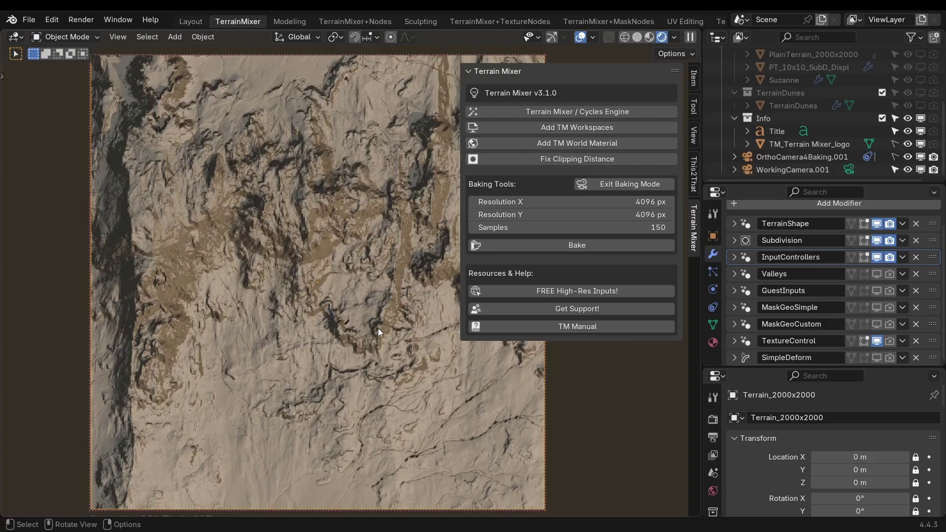
# - Raise the Subdivision modifier's Levels Viewport from 4 to 7, orbiting to inspect the finer surface
pyautogui.moveTo(377, 328); pyautogui.dragTo(274, 263, button='middle')
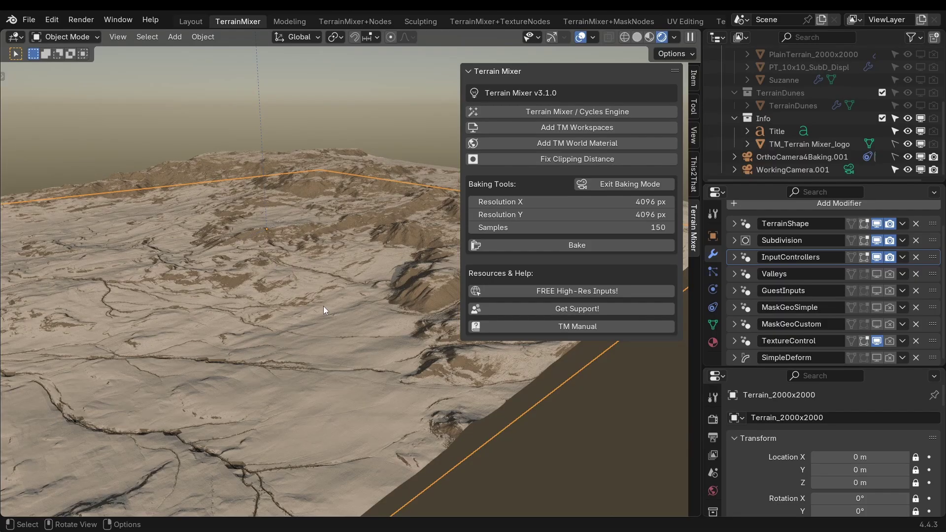
pyautogui.click(734, 240)
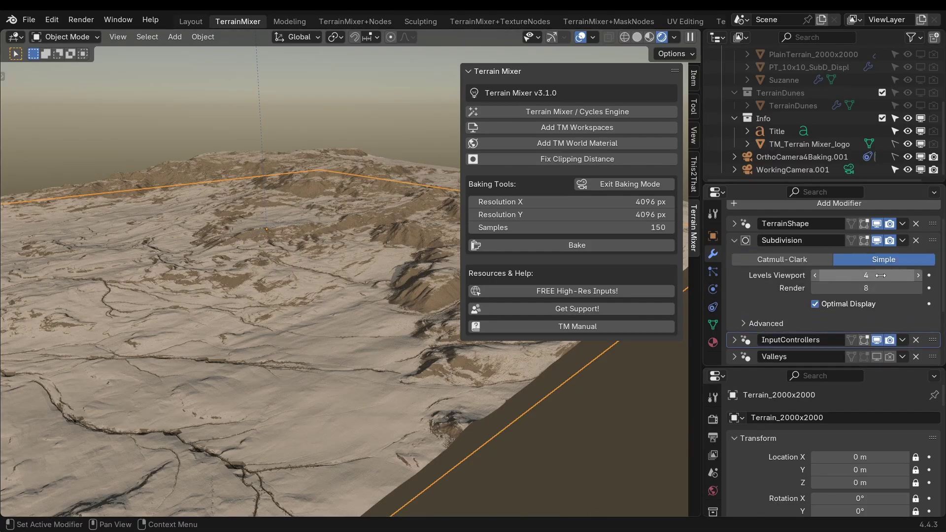
pyautogui.moveTo(305, 265); pyautogui.dragTo(318, 75, button='middle')
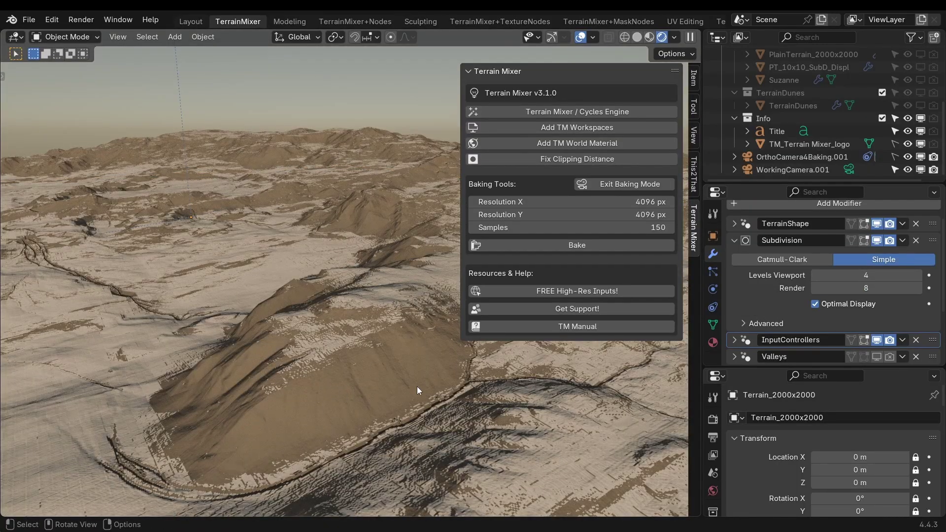
pyautogui.moveTo(836, 276); pyautogui.dragTo(867, 276)
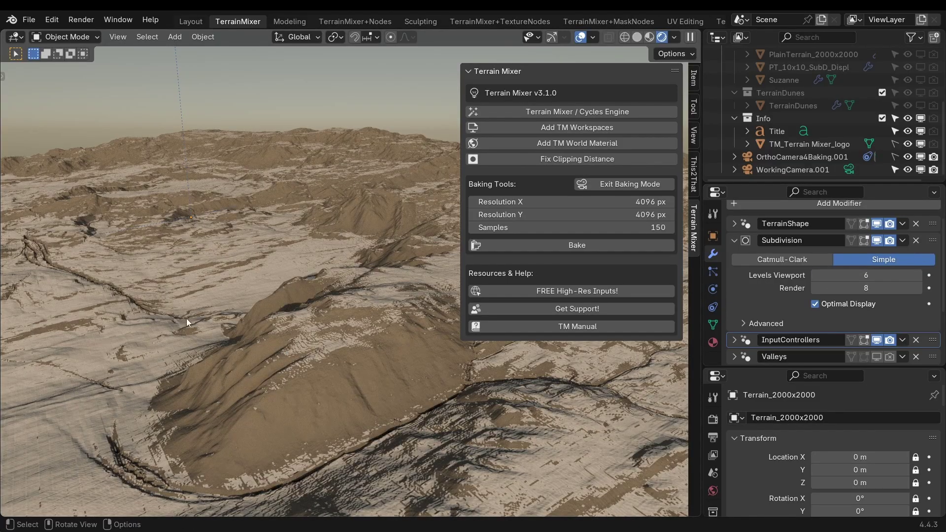
pyautogui.moveTo(304, 294); pyautogui.dragTo(287, 317, button='middle')
pyautogui.moveTo(860, 275); pyautogui.dragTo(869, 277)
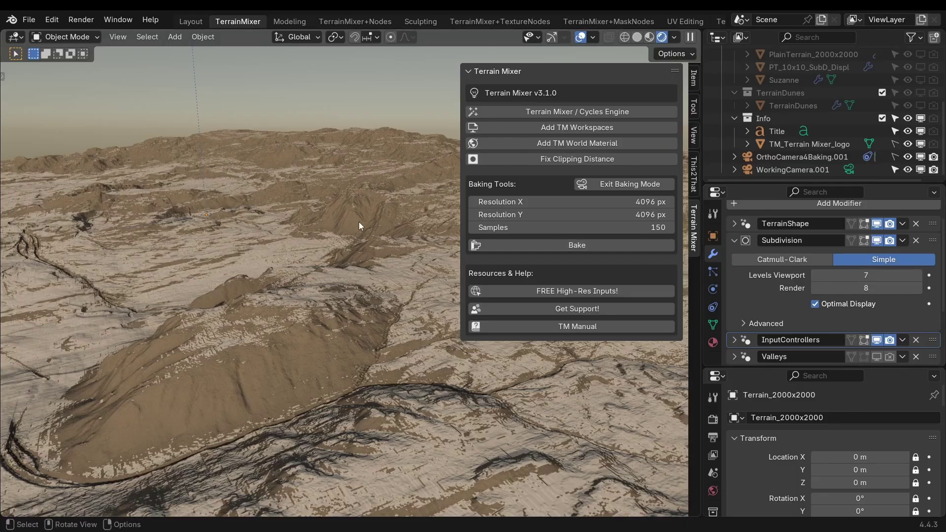
# - Return to the baking camera view and disable the Subdivision modifier's viewport display
pyautogui.press('KP_0')
pyautogui.keyDown('ctrl'); pyautogui.scroll(-3, 839, 276); pyautogui.keyUp('ctrl')
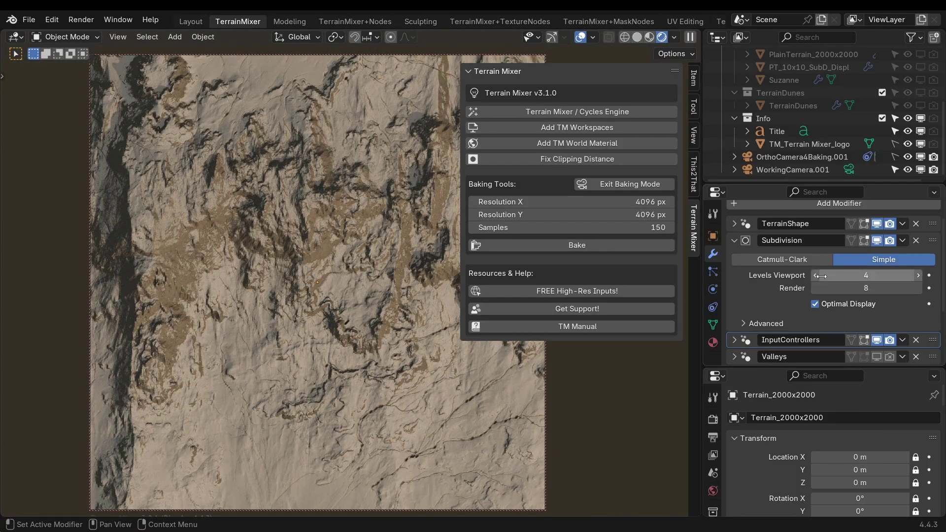
pyautogui.click(876, 242)
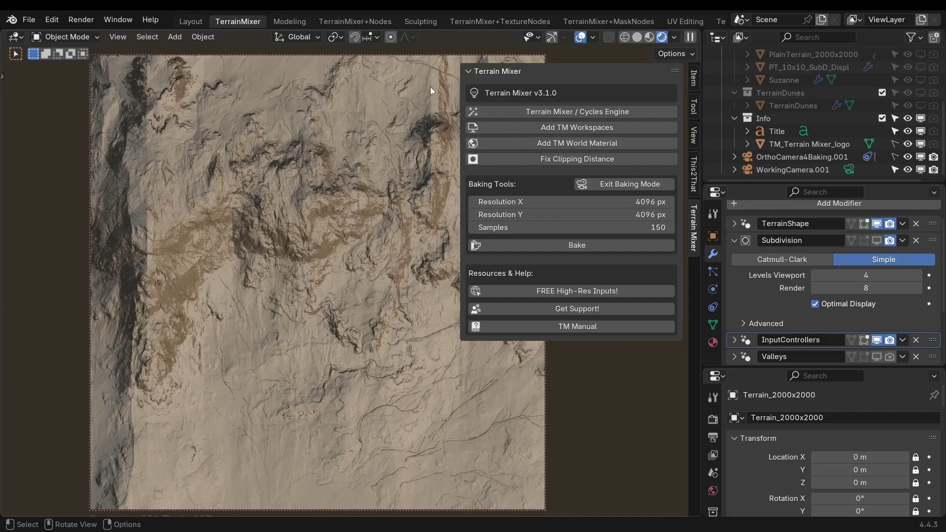
# - Preview the Height Output node as a greyscale height map in the baking camera view
pyautogui.click(353, 21)
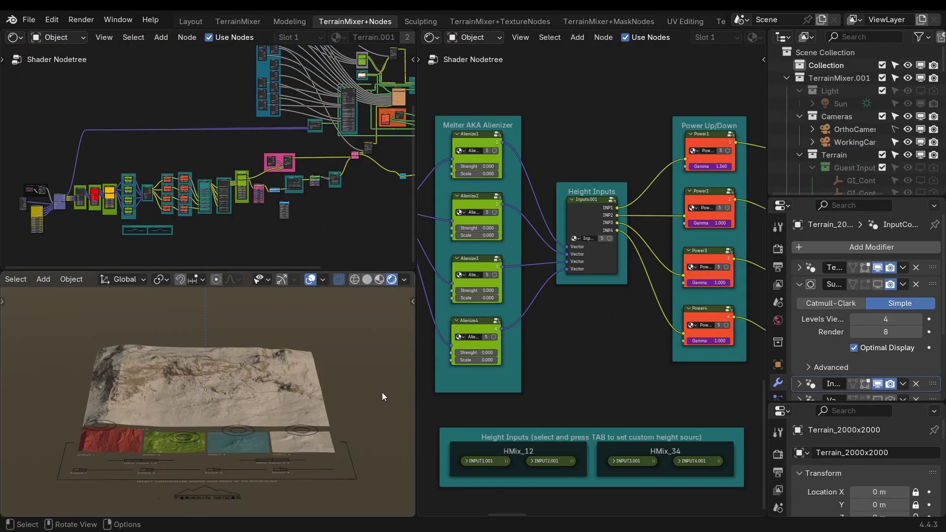
pyautogui.press('KP_0')
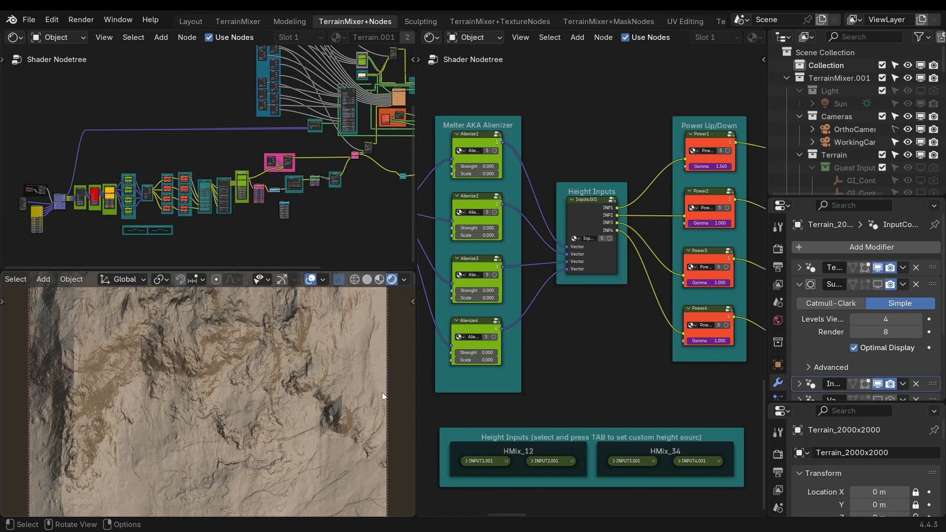
pyautogui.scroll(-3, 382, 392)
pyautogui.moveTo(597, 375); pyautogui.dragTo(436, 439, button='middle')
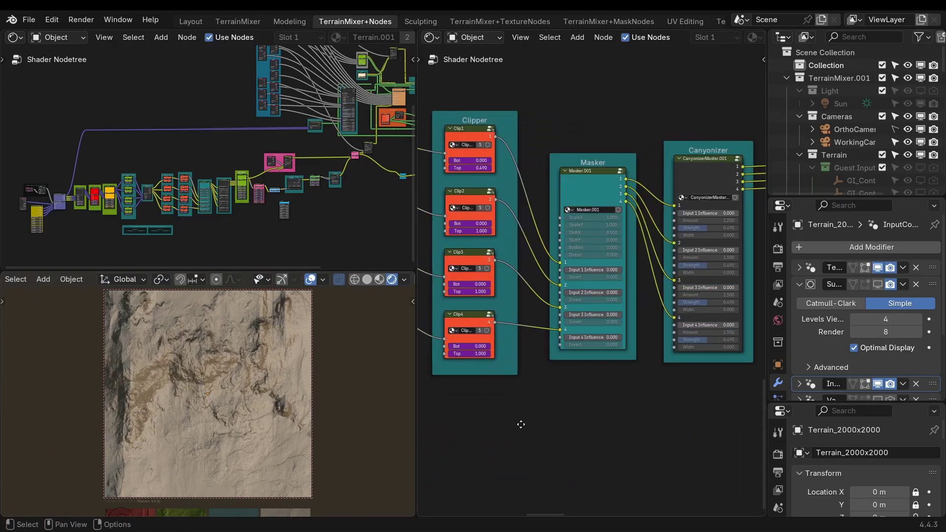
pyautogui.scroll(-6, 436, 442)
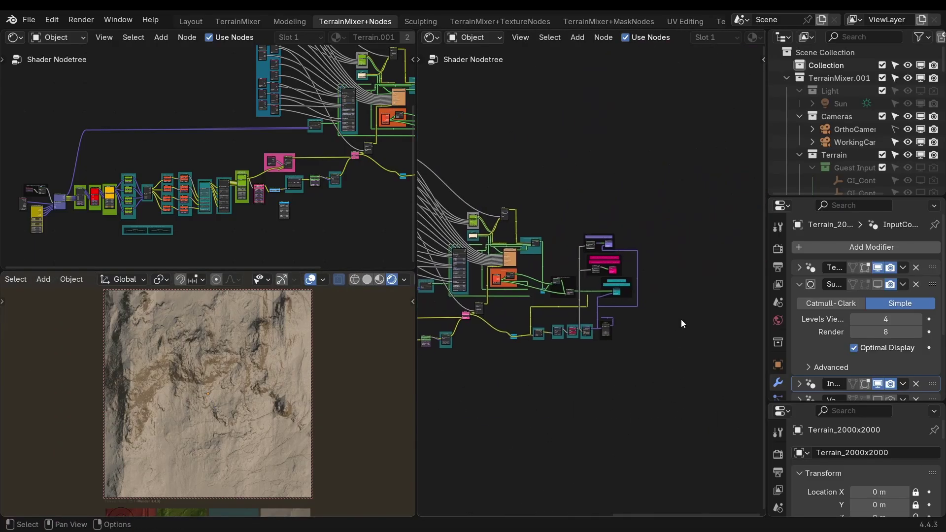
pyautogui.scroll(10, 685, 321)
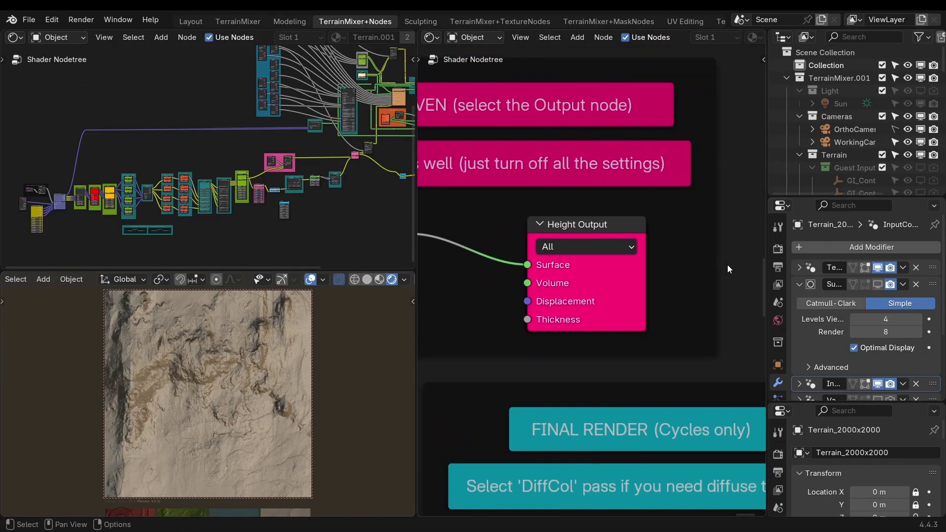
pyautogui.click(603, 227)
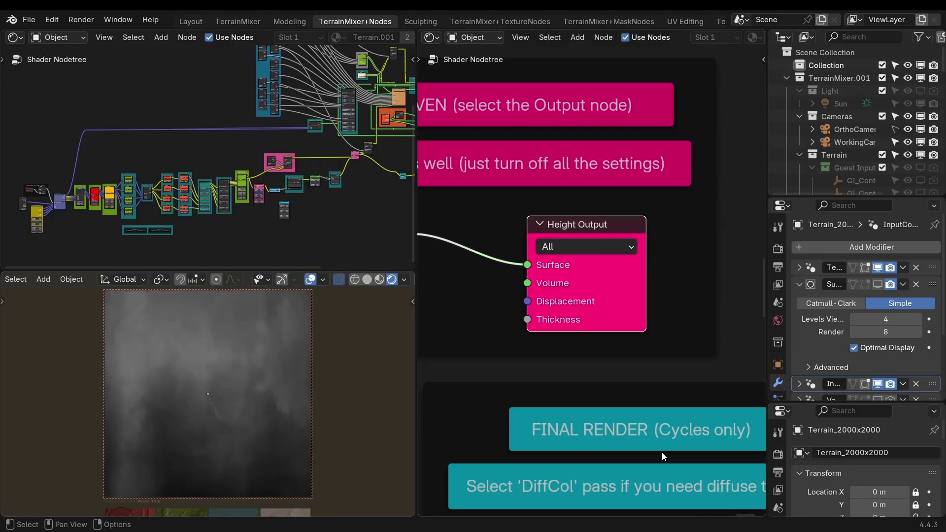
pyautogui.click(238, 22)
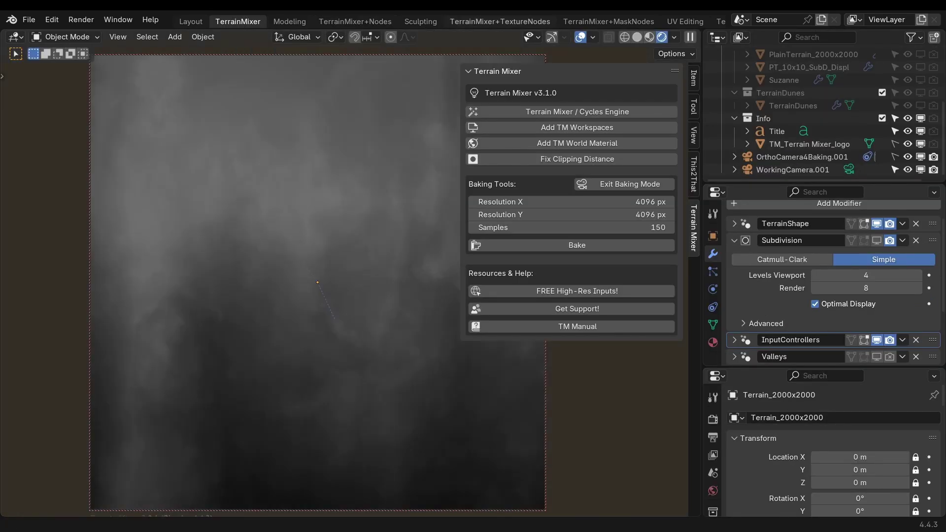
# - Set the Terrain Mixer bake samples to 10
pyautogui.click(590, 228)
pyautogui.write('10')
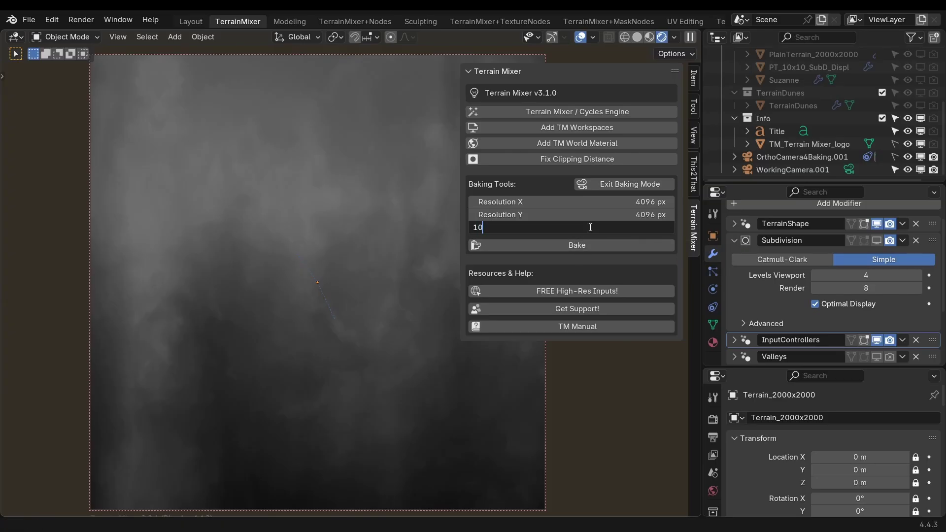
pyautogui.press('Return')
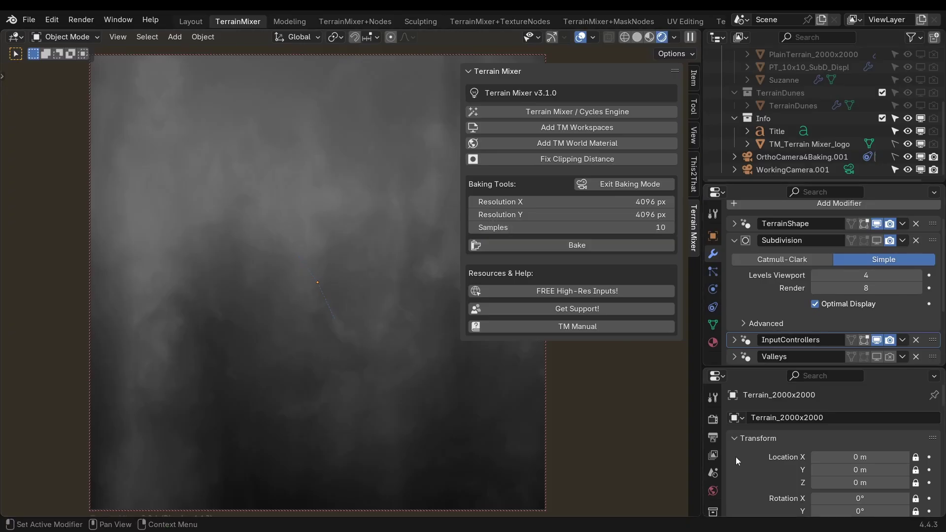
# - Turn off Denoise in Render Properties and bake the 4096 × 4096 height map
pyautogui.click(718, 427)
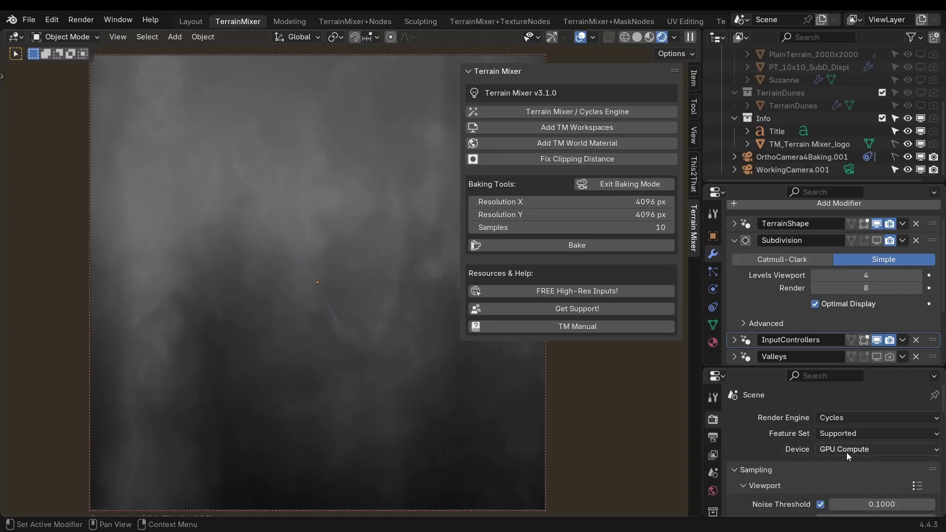
pyautogui.scroll(-7, 806, 463)
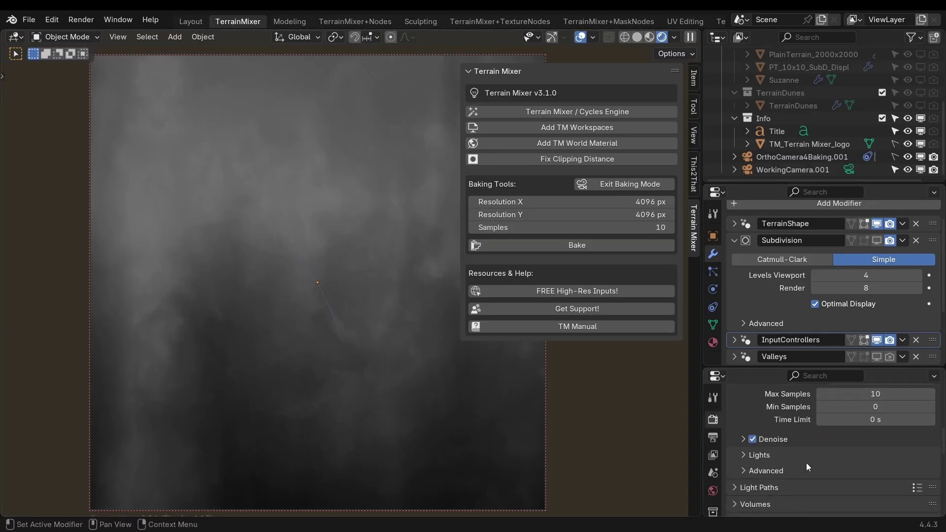
pyautogui.click(752, 439)
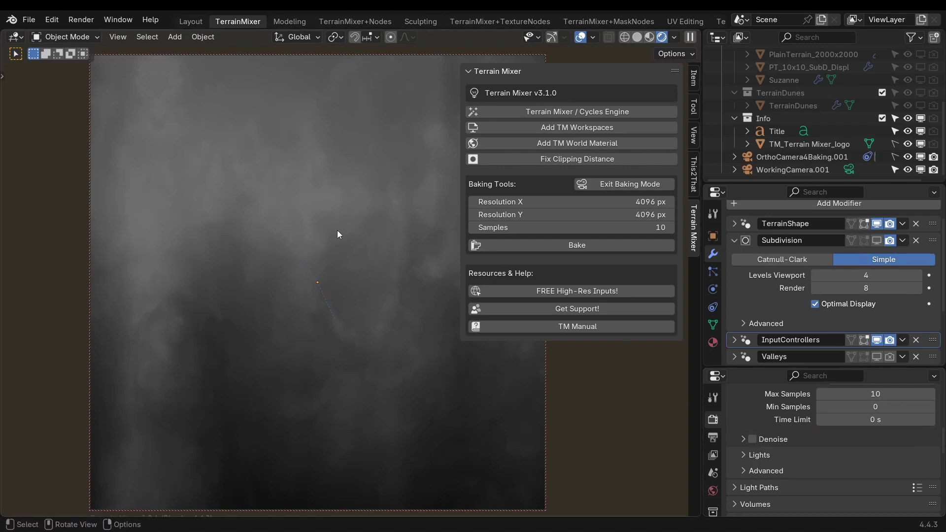
pyautogui.click(547, 245)
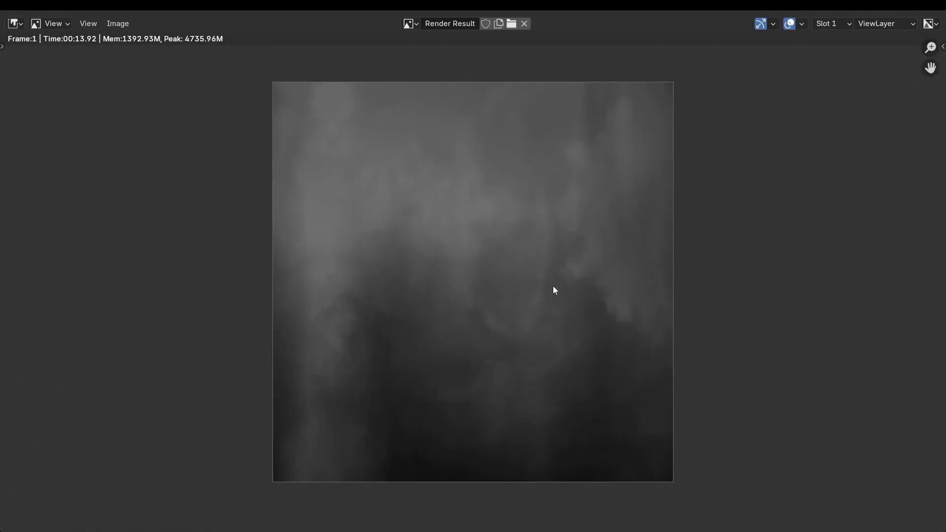
# - Save the baked height map as HMix_TM_1.exr in full-float OpenEXR with ZIP compression
pyautogui.scroll(1, 525, 311)
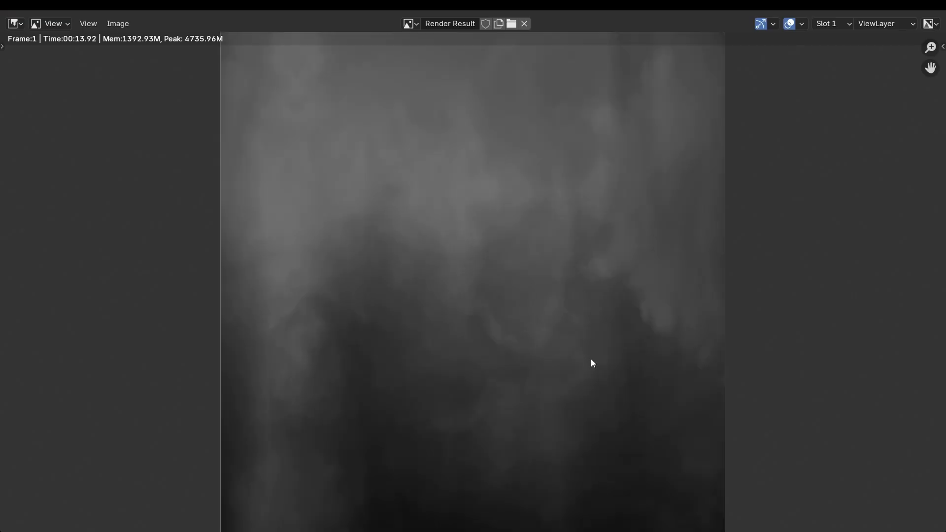
pyautogui.click(119, 24)
pyautogui.click(149, 137)
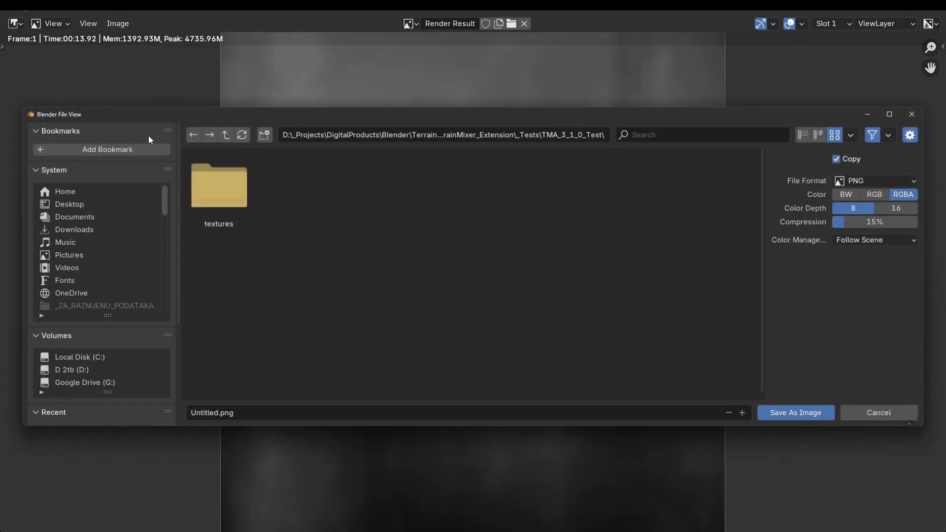
pyautogui.click(868, 180)
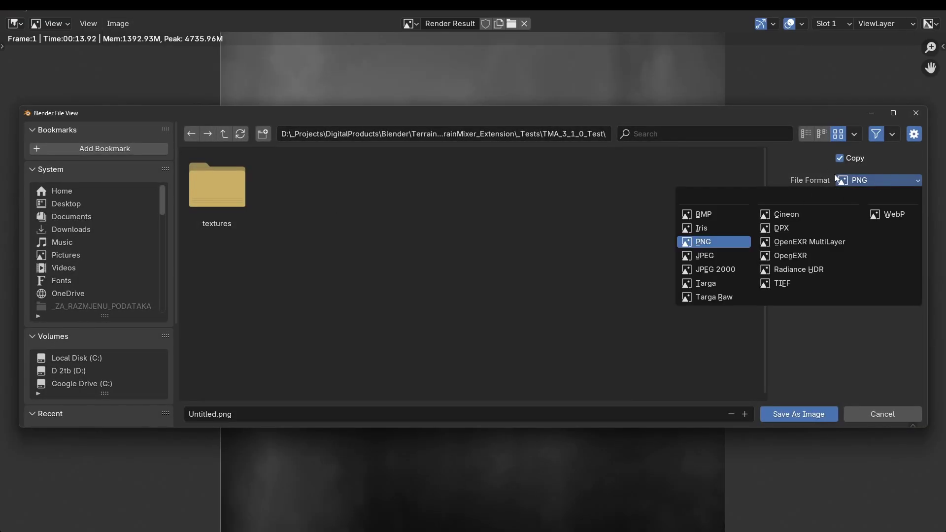
pyautogui.click(805, 261)
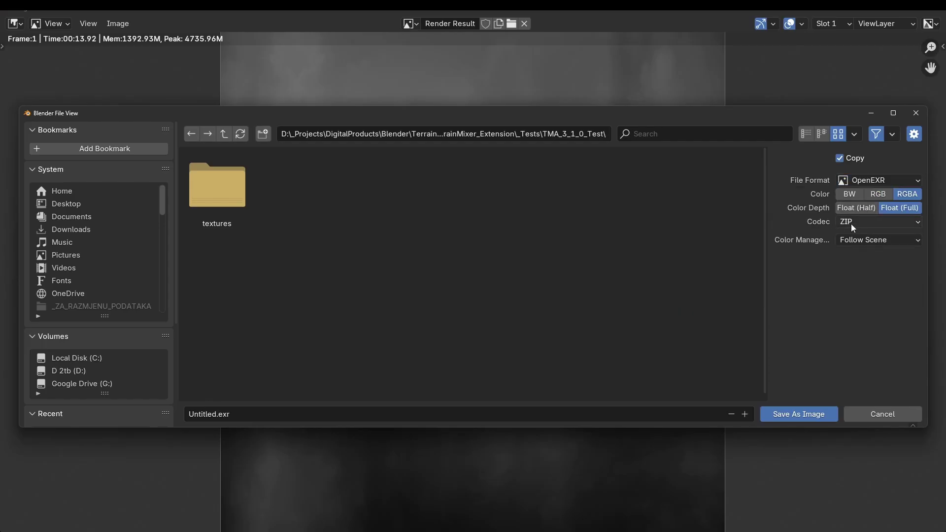
pyautogui.click(863, 223)
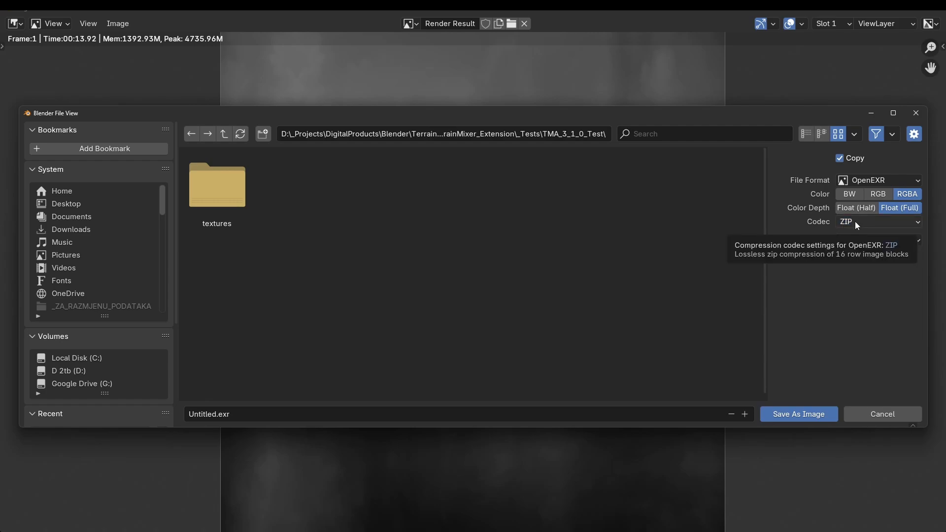
pyautogui.click(217, 418)
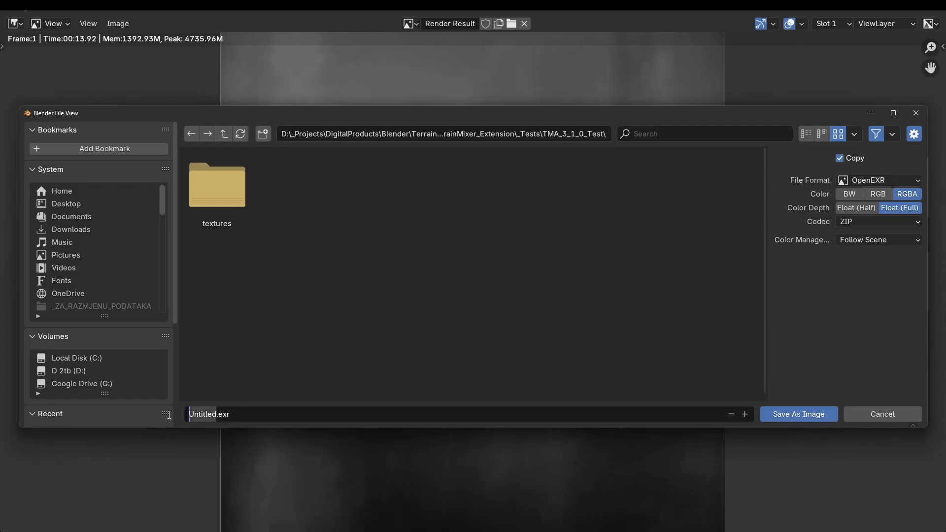
pyautogui.write('HMix')
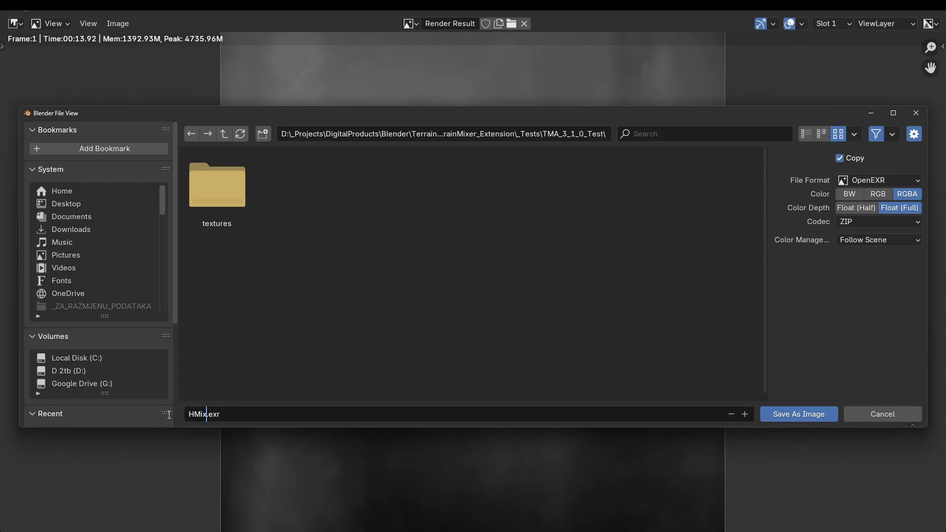
pyautogui.write('_TM_1')
pyautogui.click(811, 415)
pyautogui.moveTo(906, 9)
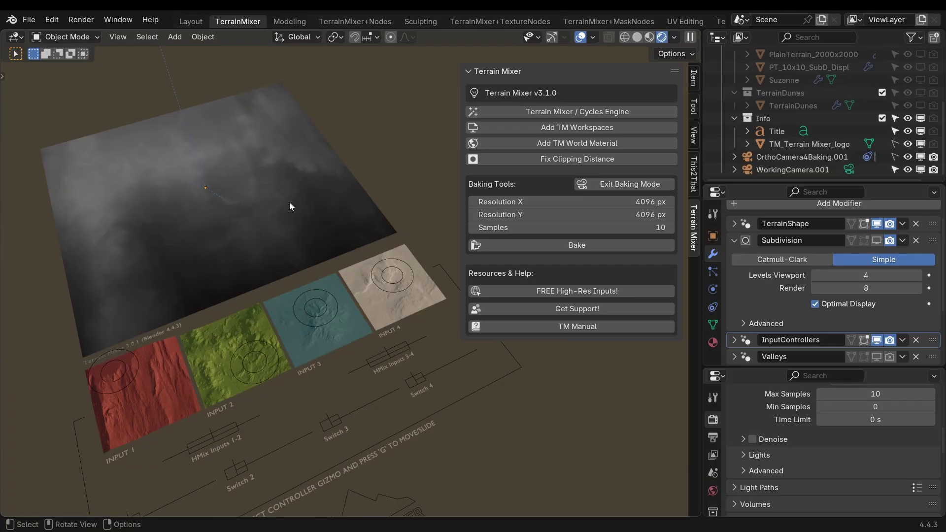
# - Select the Terrain_2000x2000 plane, frame it in the Outliner and expand its modifiers and children
pyautogui.click(320, 214)
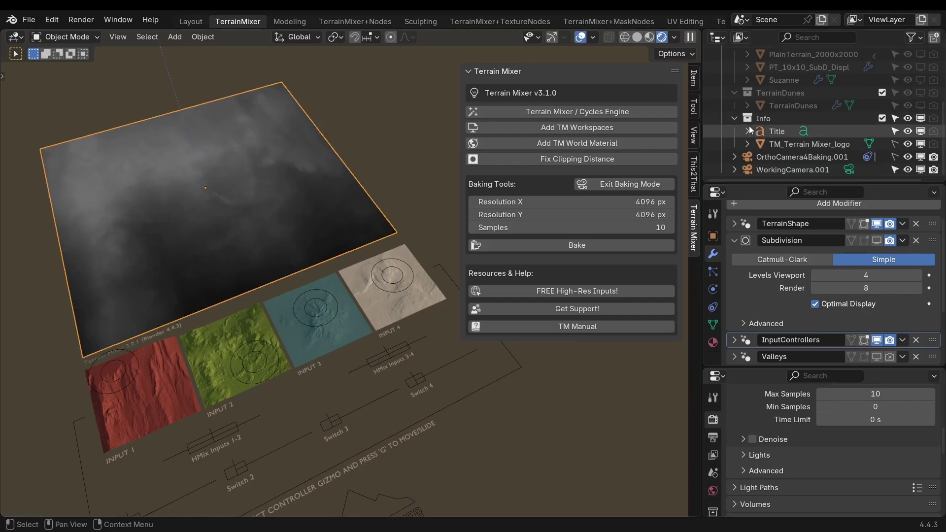
pyautogui.press('KP_Decimal')
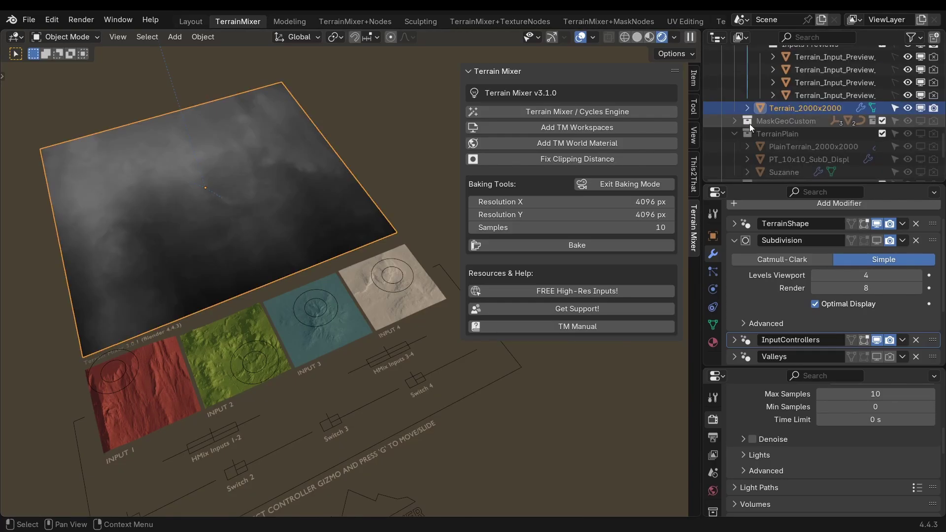
pyautogui.click(747, 108)
pyautogui.scroll(-2, 789, 125)
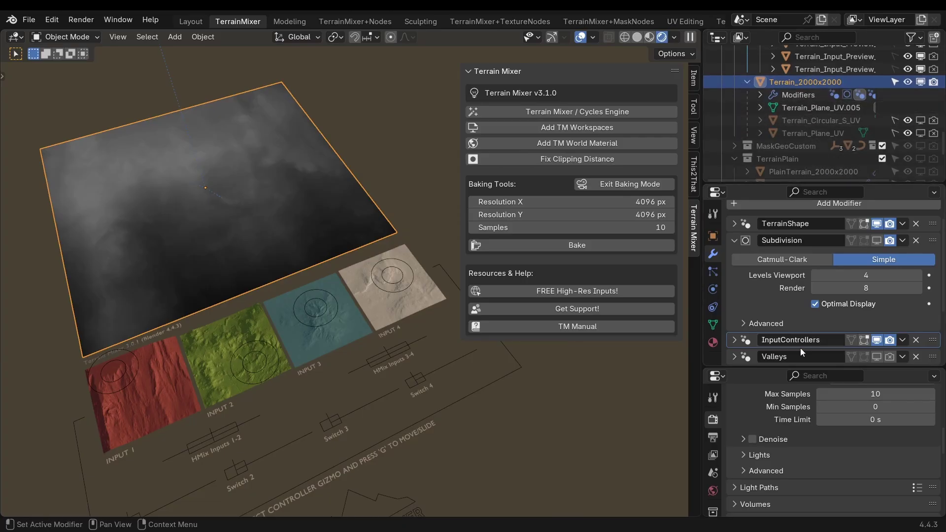
# - Expand the TerrainShape modifier, test the Circular Terrain Switch, then undo it
pyautogui.click(735, 240)
pyautogui.scroll(2, 740, 244)
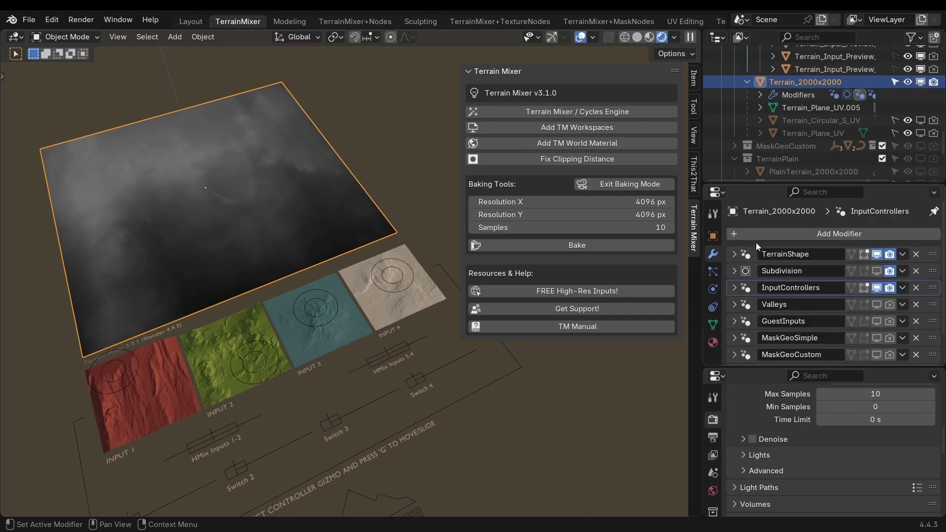
pyautogui.click(734, 254)
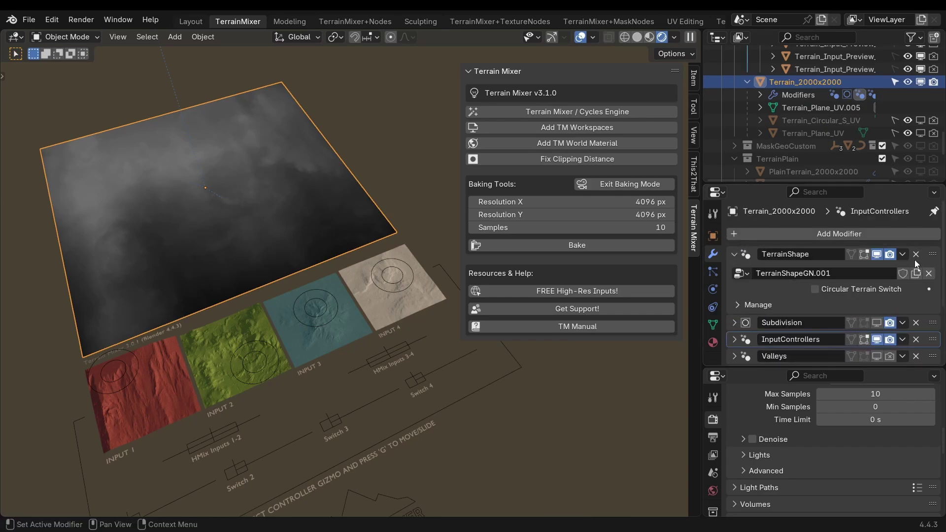
pyautogui.click(814, 288)
pyautogui.hotkey('ctrl', 'z')
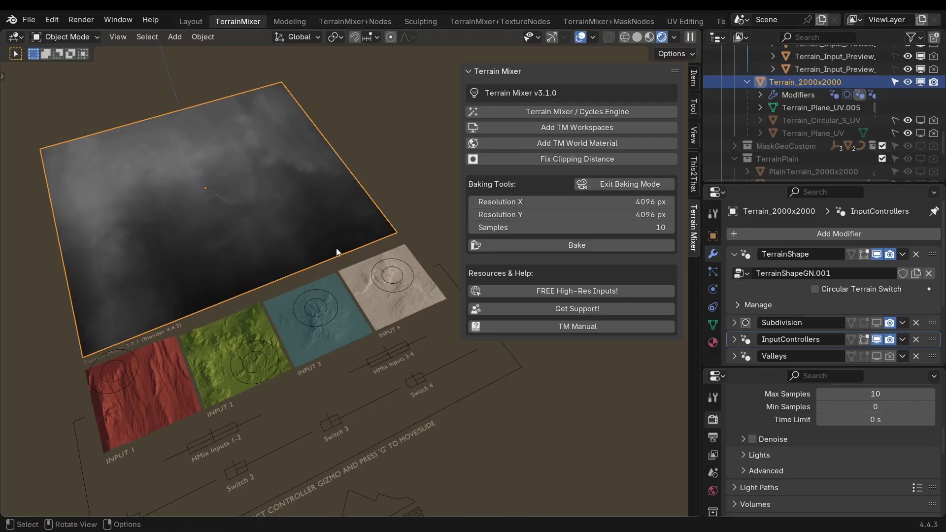
# - Show Terrain_Circular_S_UV instead of Terrain_Plane_UV and duplicate the circular mesh
pyautogui.click(817, 137)
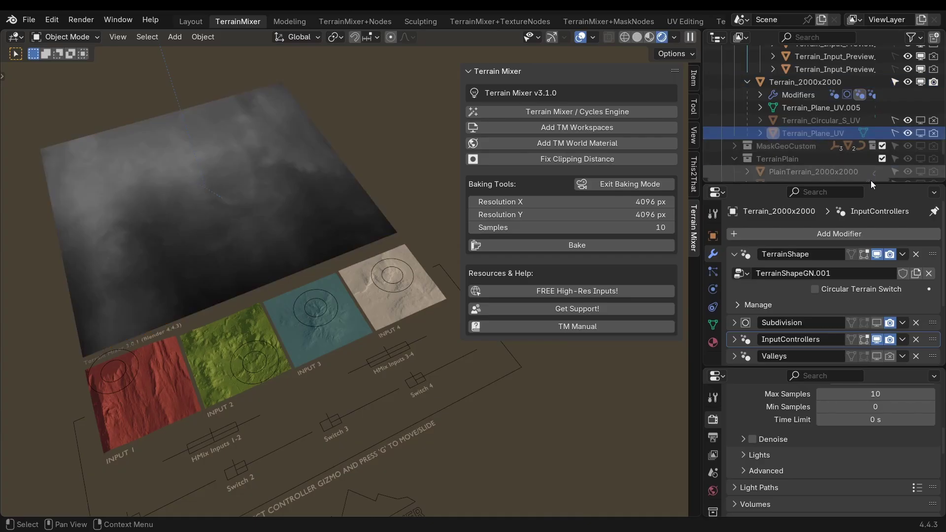
pyautogui.click(838, 137)
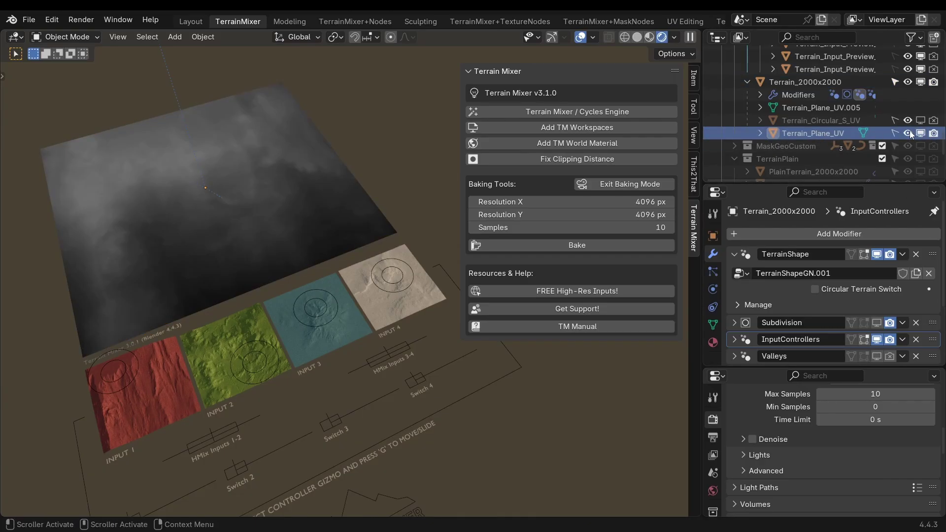
pyautogui.click(827, 134)
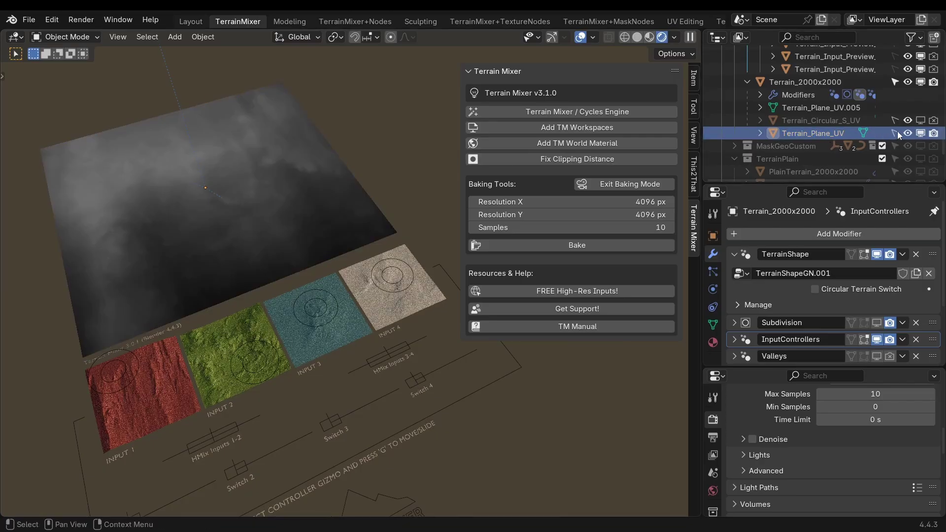
pyautogui.click(920, 120)
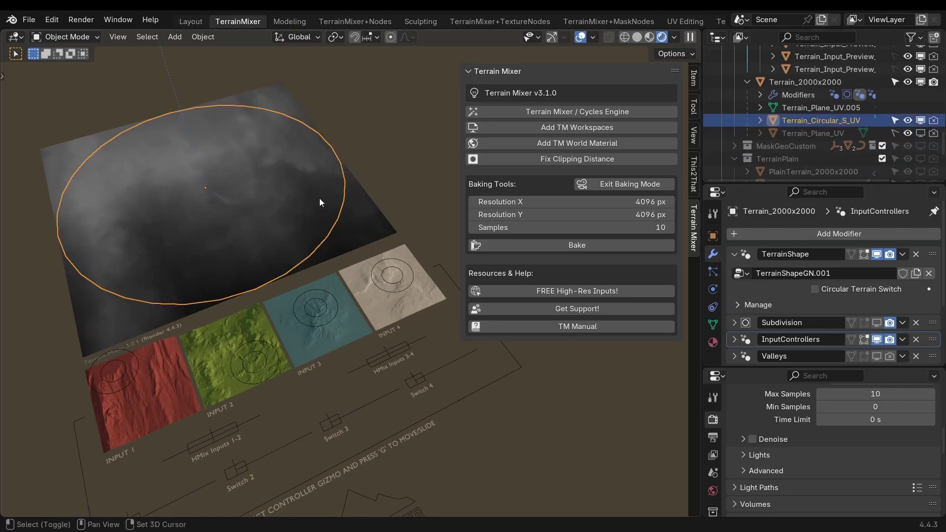
pyautogui.hotkey('shift', 'd')
# - Keep the duplicate in place and move it into a new collection named TerrainTest_1
pyautogui.rightClick(422, 109)
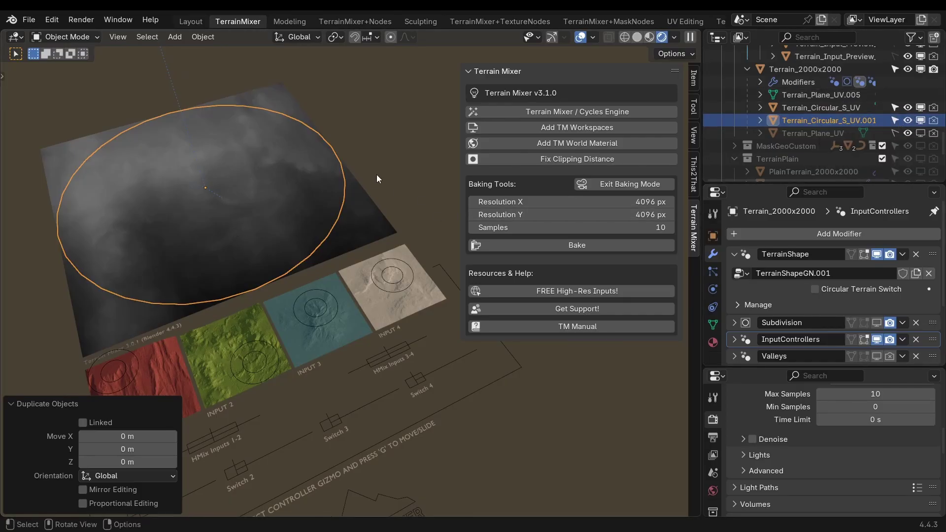
pyautogui.press('m')
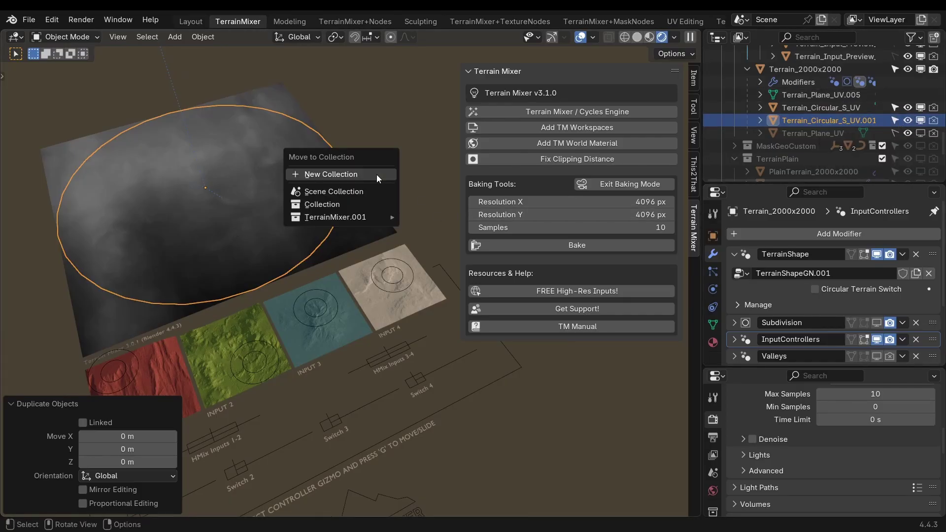
pyautogui.click(376, 175)
pyautogui.write('TerrainTest_1')
pyautogui.click(362, 199)
# - Collapse the TerrainMixer.001 collection and exclude it from the scene
pyautogui.scroll(10, 832, 133)
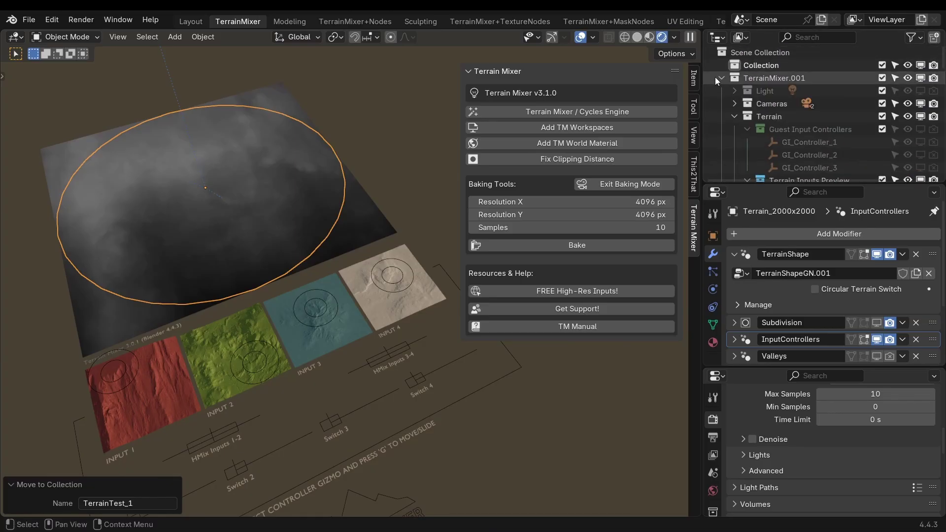
pyautogui.click(721, 78)
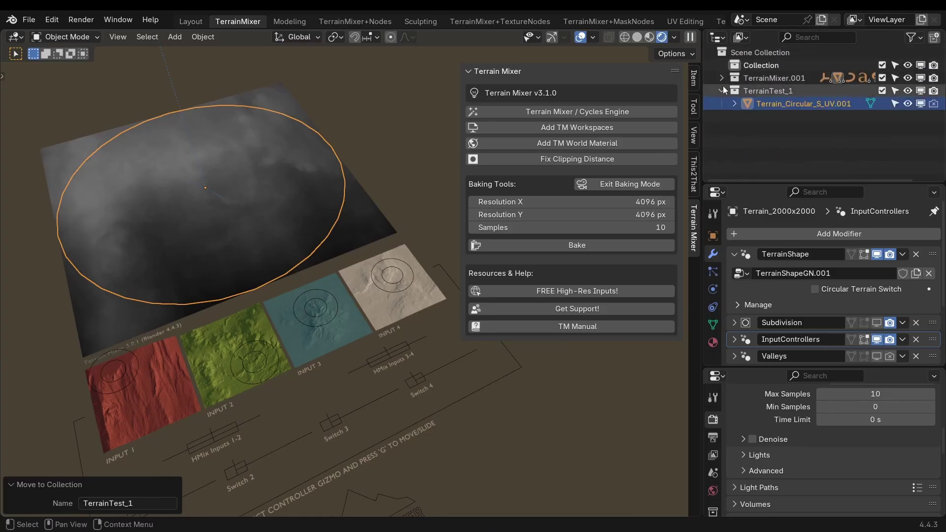
pyautogui.click(883, 78)
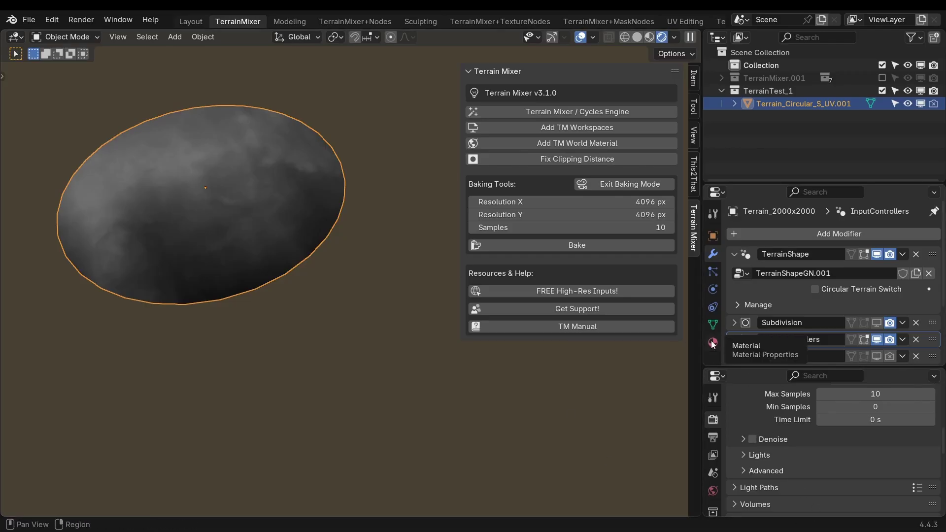
# - Replace the duplicate terrain's Terrain.001 material with the plain Material
pyautogui.click(934, 212)
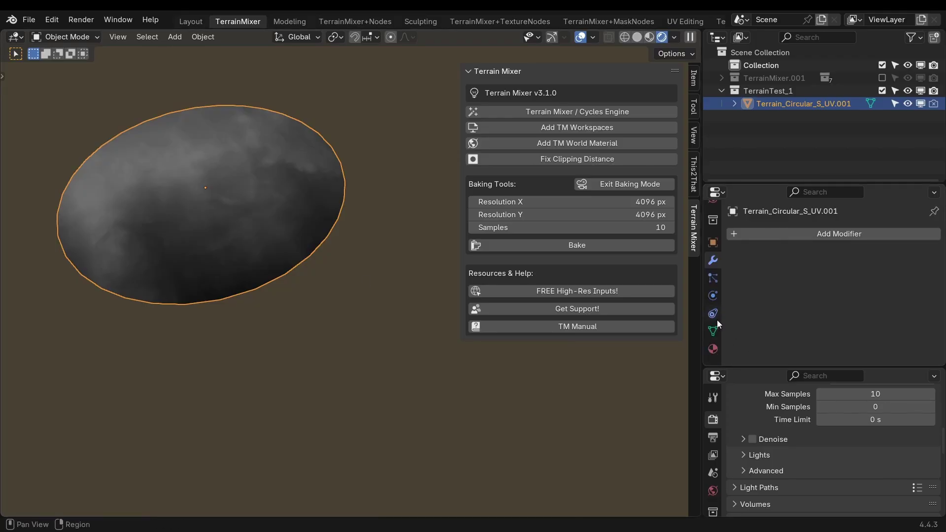
pyautogui.scroll(-5, 714, 321)
pyautogui.click(713, 349)
pyautogui.click(935, 248)
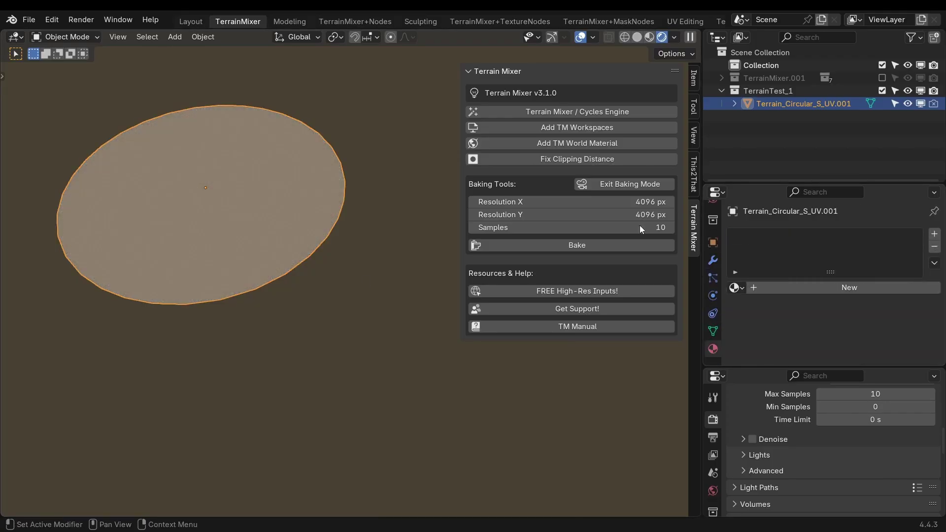
pyautogui.click(737, 287)
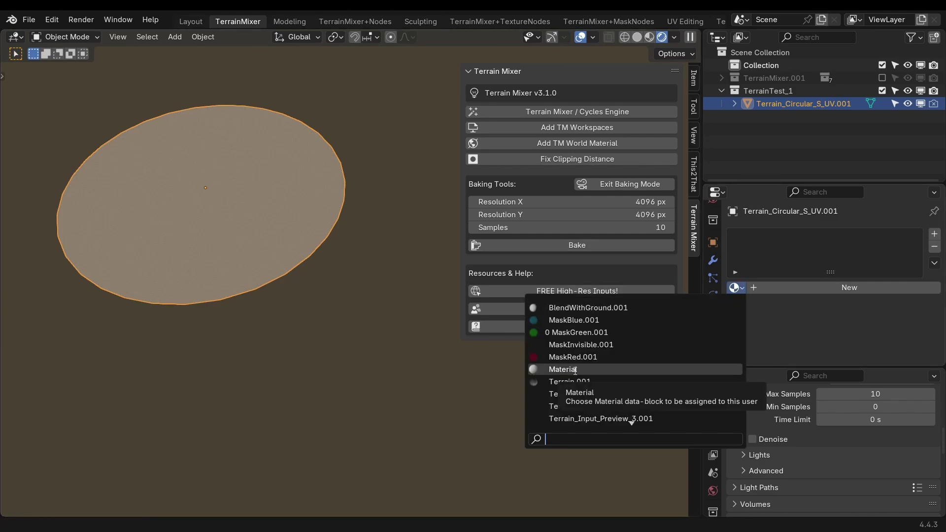
pyautogui.click(575, 370)
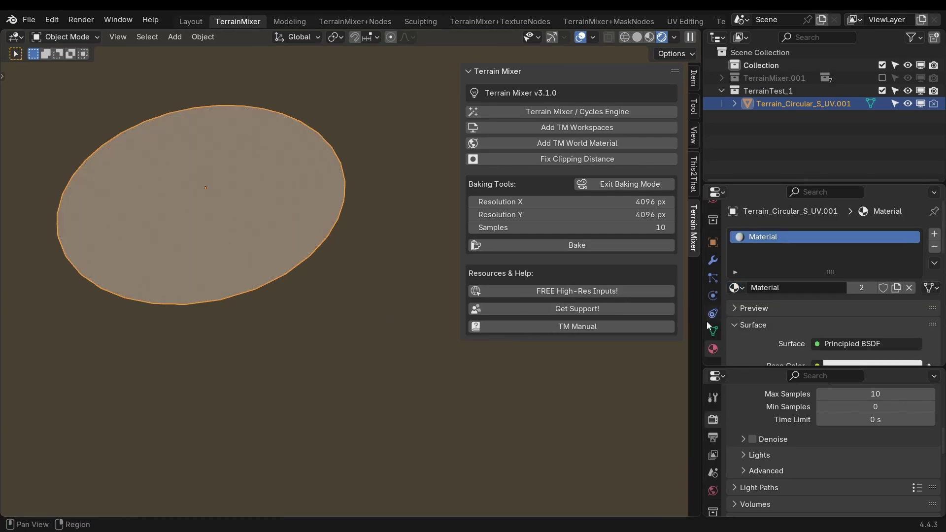
# - Add a Subdivision Surface modifier with Levels Viewport set to 6
pyautogui.click(715, 261)
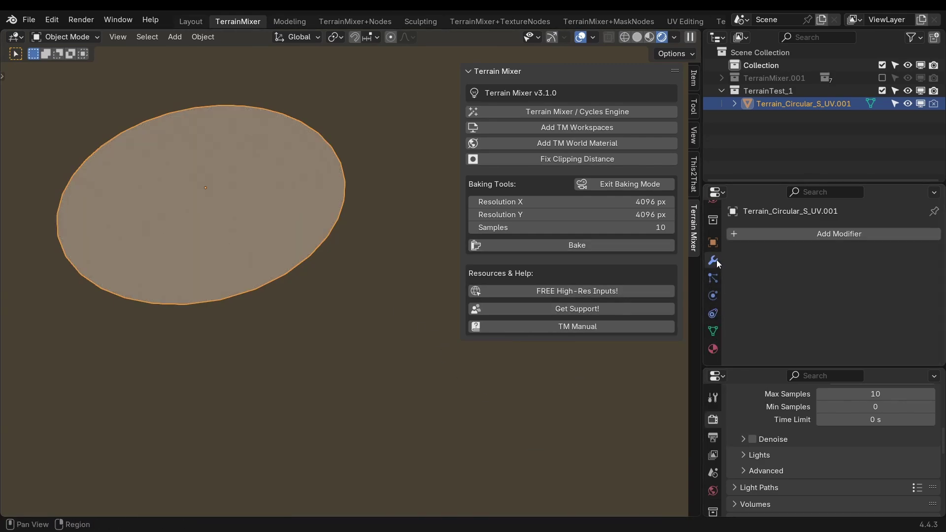
pyautogui.click(737, 235)
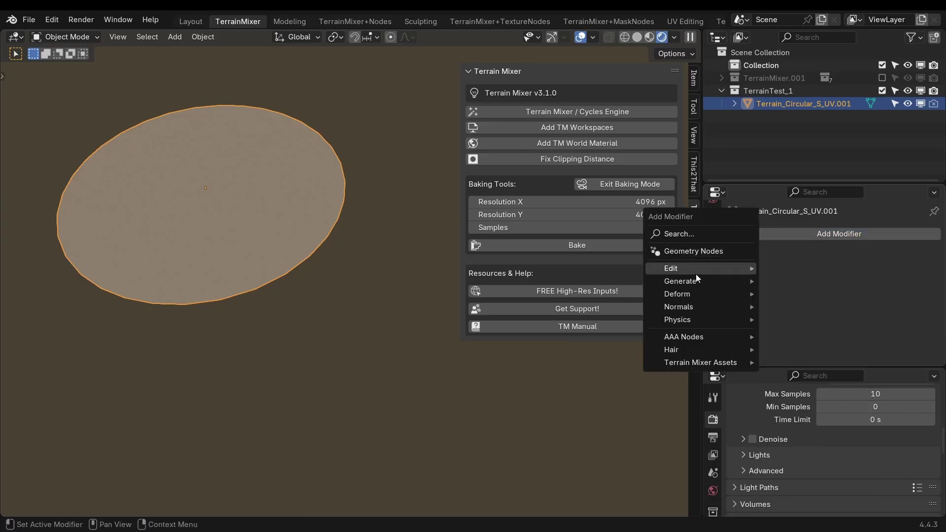
pyautogui.moveTo(696, 279)
pyautogui.click(705, 235)
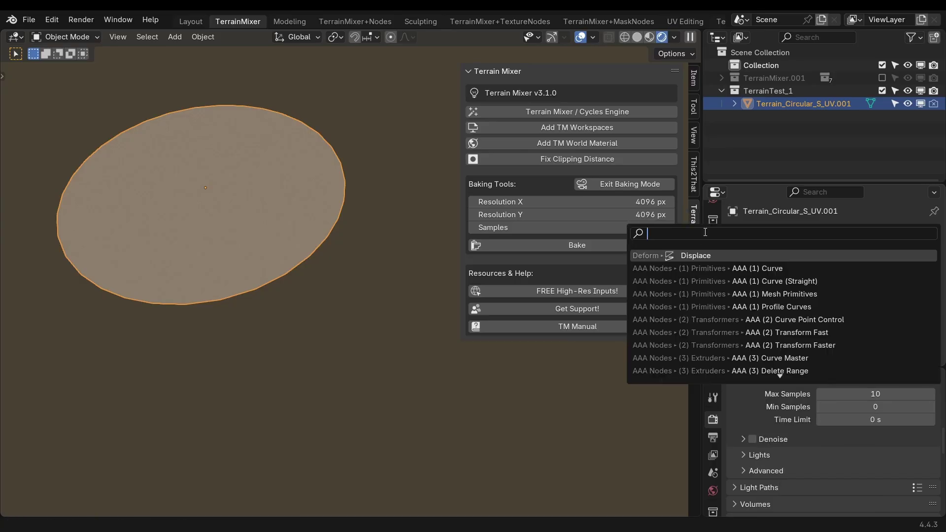
pyautogui.write('sub')
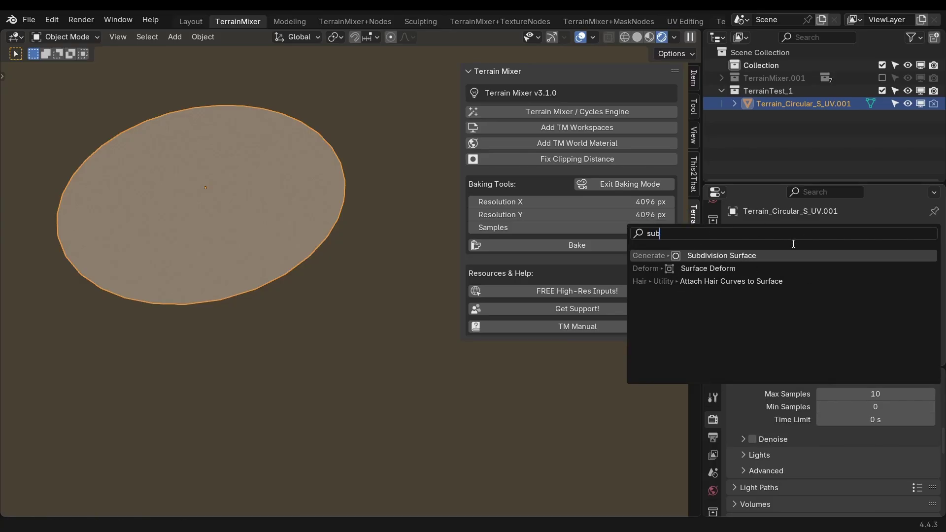
pyautogui.click(783, 256)
pyautogui.click(872, 289)
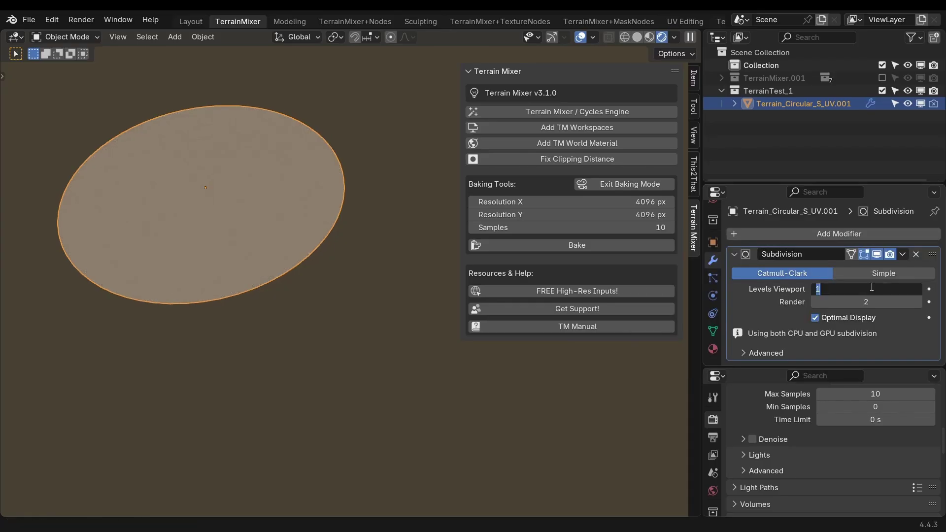
pyautogui.write('6')
pyautogui.press('Return')
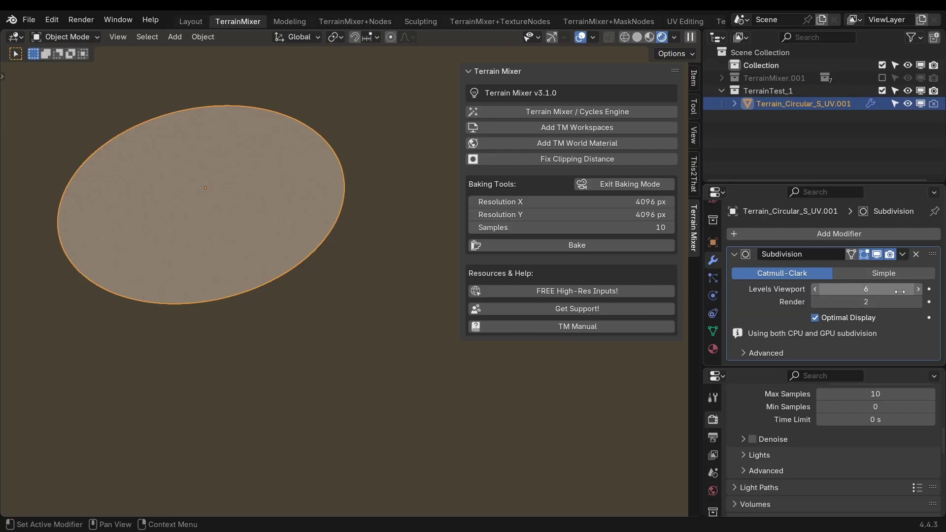
# - Add a Displace modifier to the terrain disc and create a new texture for it
pyautogui.click(735, 253)
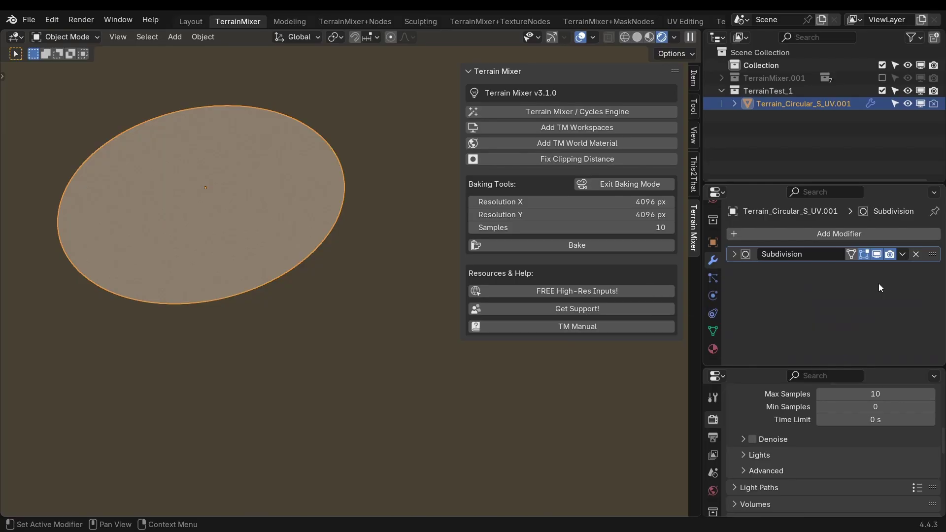
pyautogui.click(839, 235)
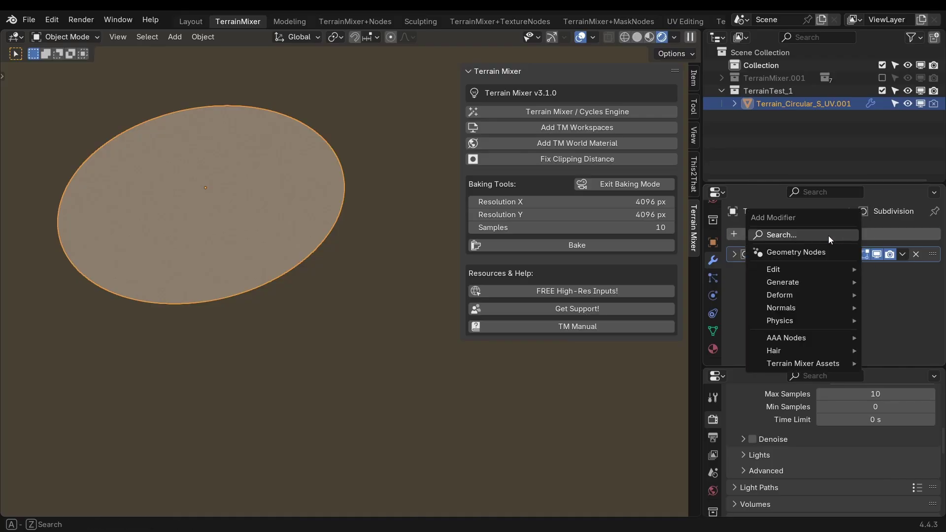
pyautogui.click(833, 234)
pyautogui.write('displa')
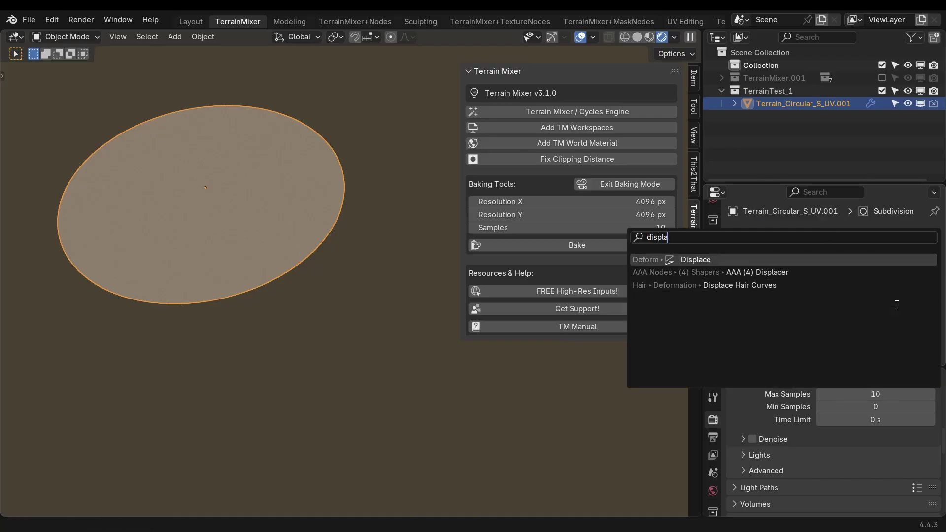
pyautogui.press('Return')
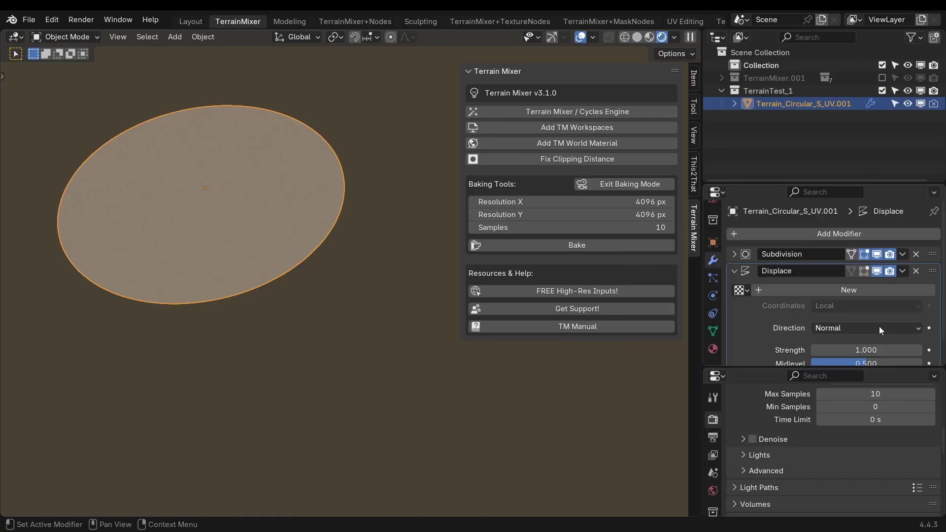
pyautogui.click(768, 290)
# - Load HMix_TM_1.exr as the image of the displacement texture
pyautogui.scroll(-1, 750, 319)
pyautogui.click(929, 267)
pyautogui.scroll(-1, 719, 345)
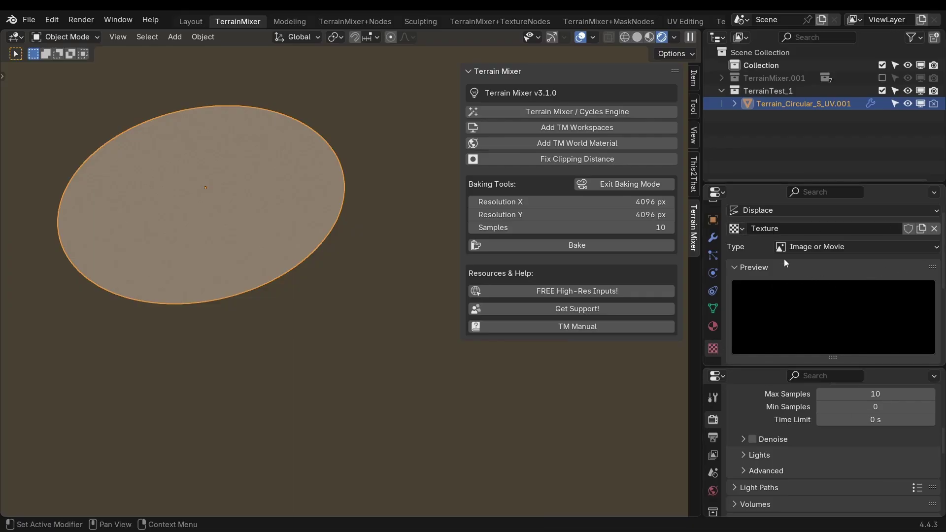
pyautogui.scroll(-7, 791, 297)
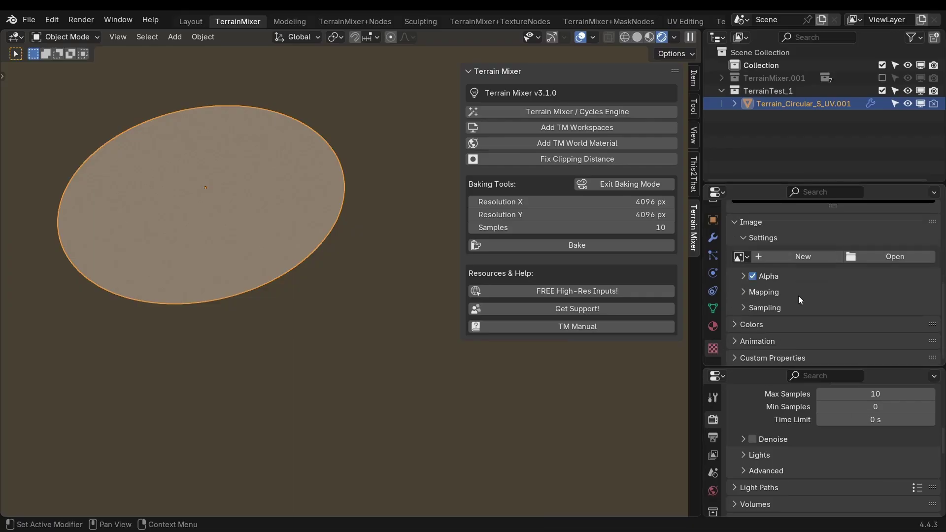
pyautogui.click(887, 255)
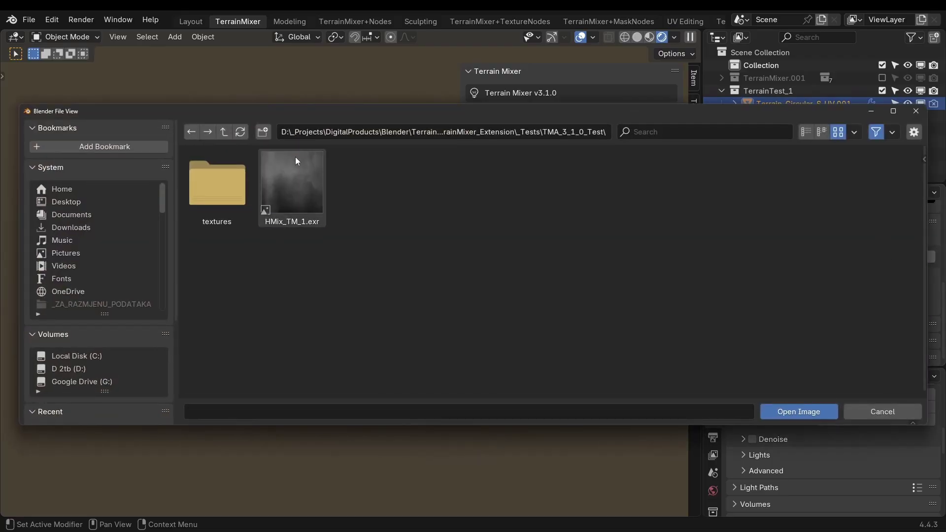
pyautogui.click(295, 157)
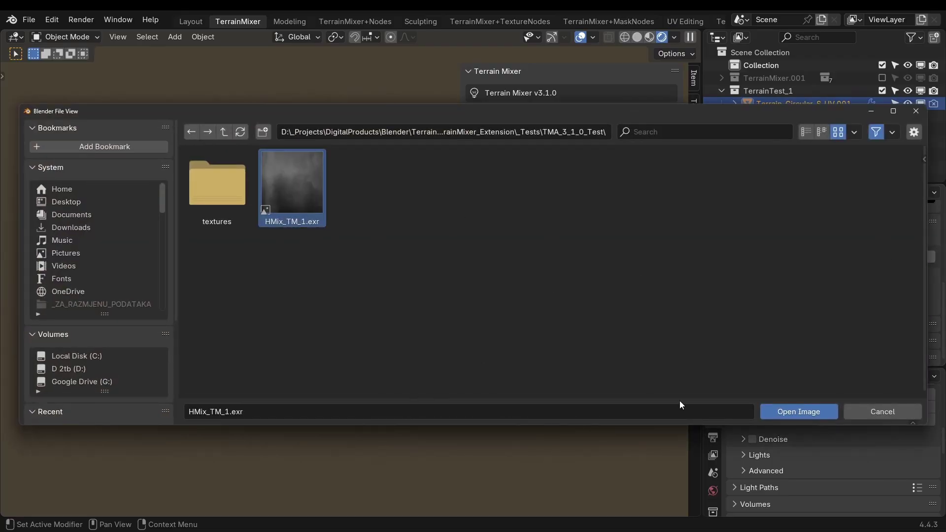
pyautogui.click(826, 415)
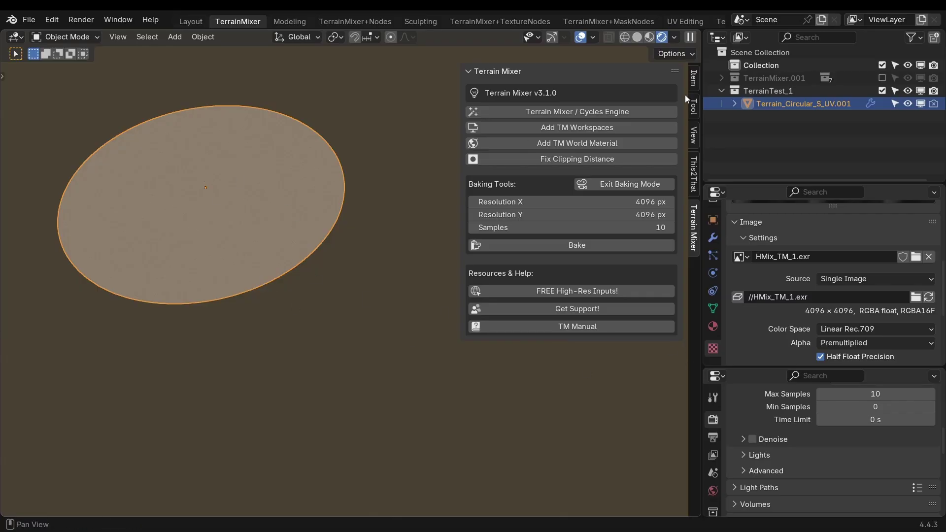
# - Check the terrain's transform dimensions and set the Displace strength to 2000
pyautogui.click(697, 80)
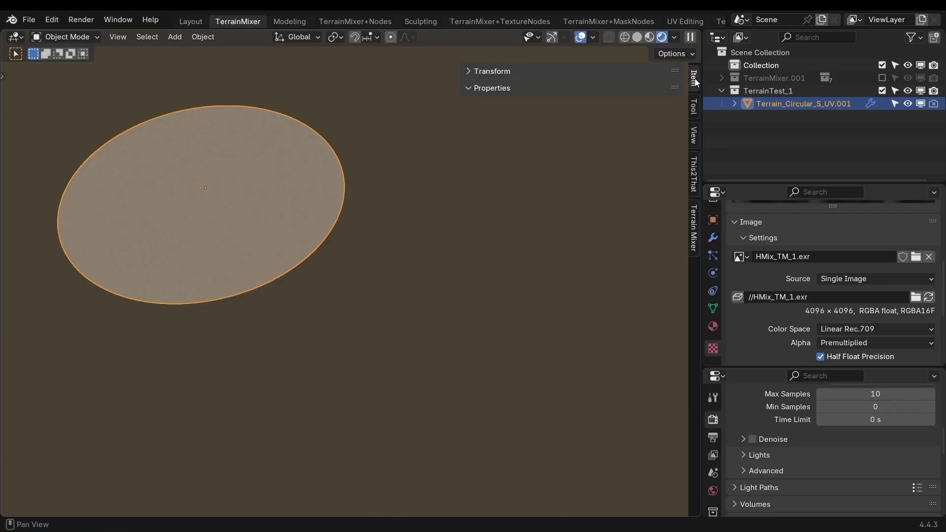
pyautogui.click(469, 73)
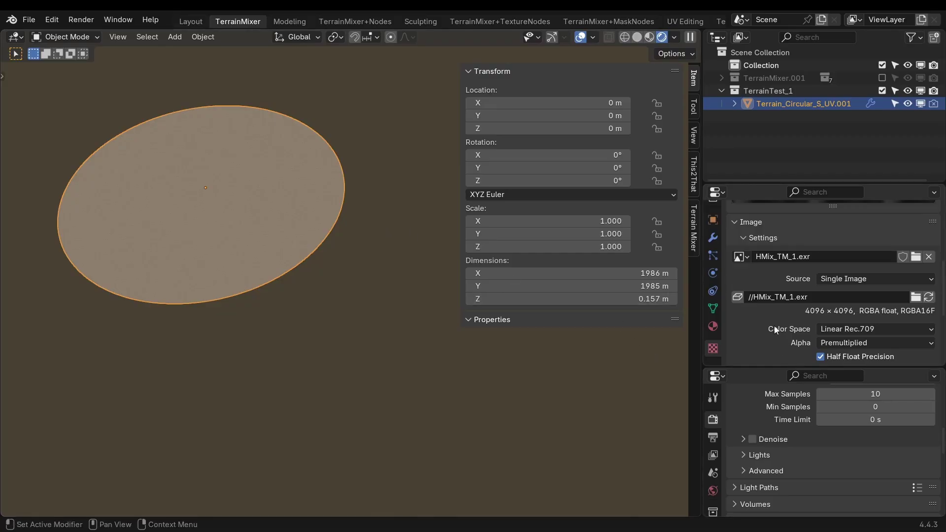
pyautogui.click(716, 239)
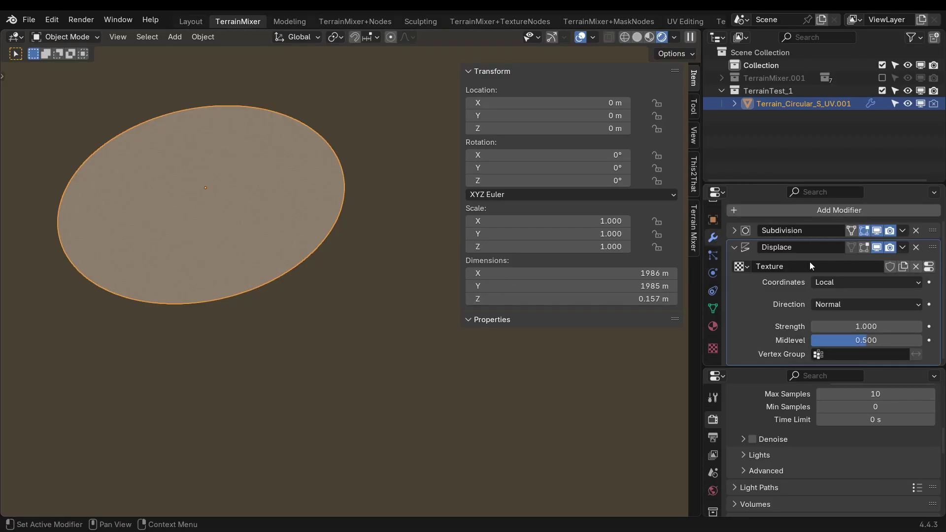
pyautogui.click(848, 327)
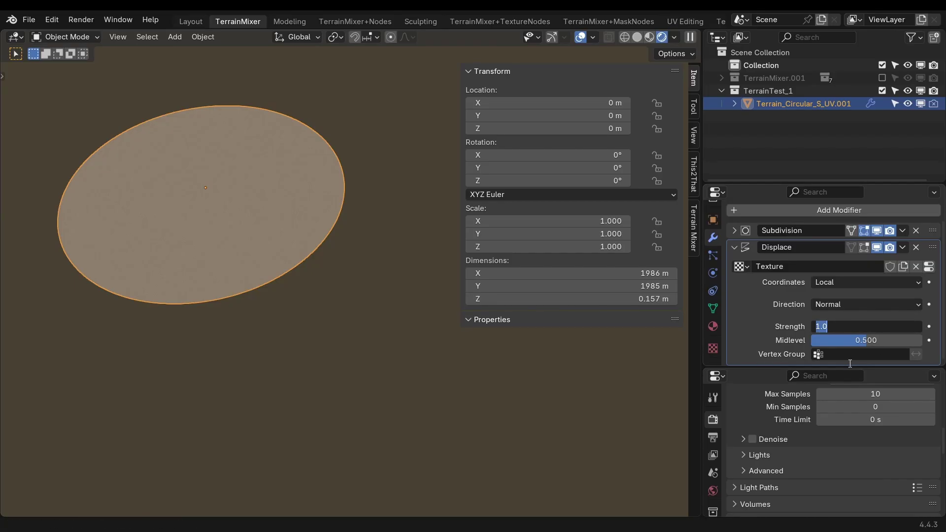
pyautogui.write('2000')
pyautogui.press('Return')
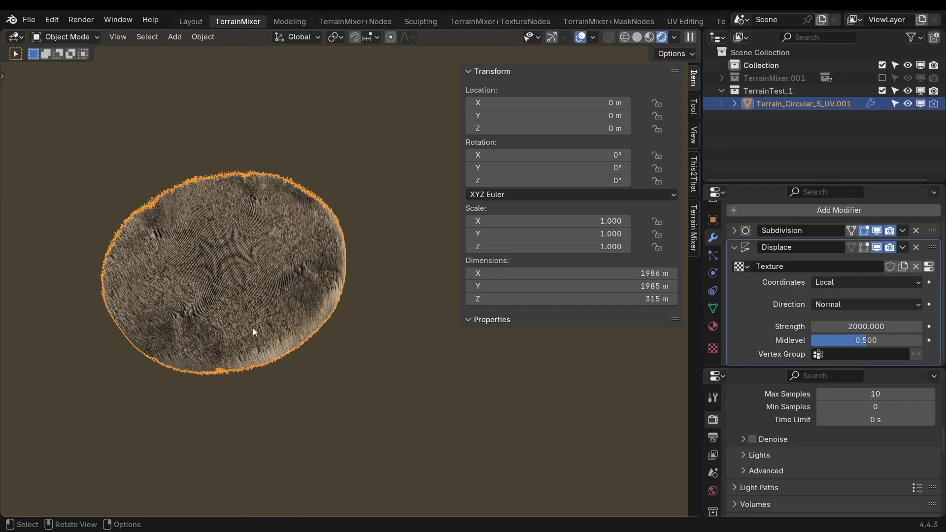
# - Switch the Displace coordinates to UV and orbit to a low view across the terrain
pyautogui.scroll(3, 343, 306)
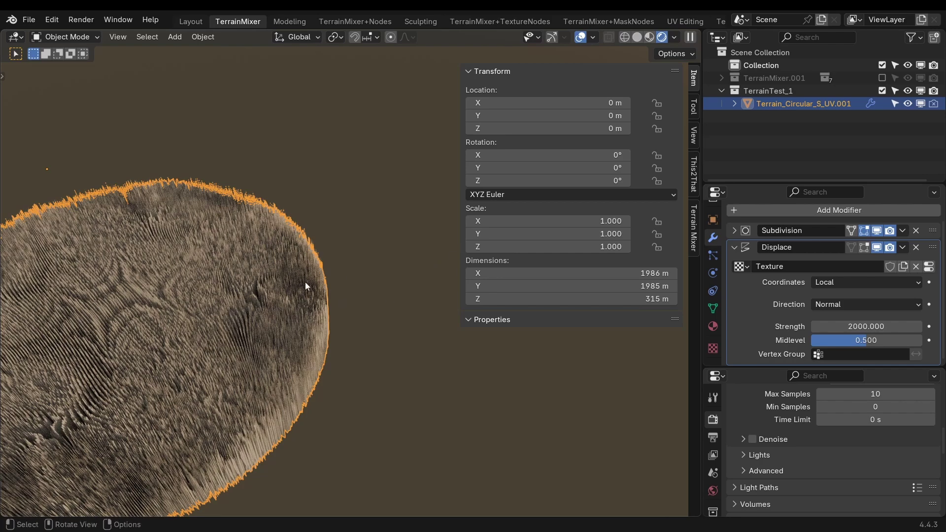
pyautogui.click(845, 285)
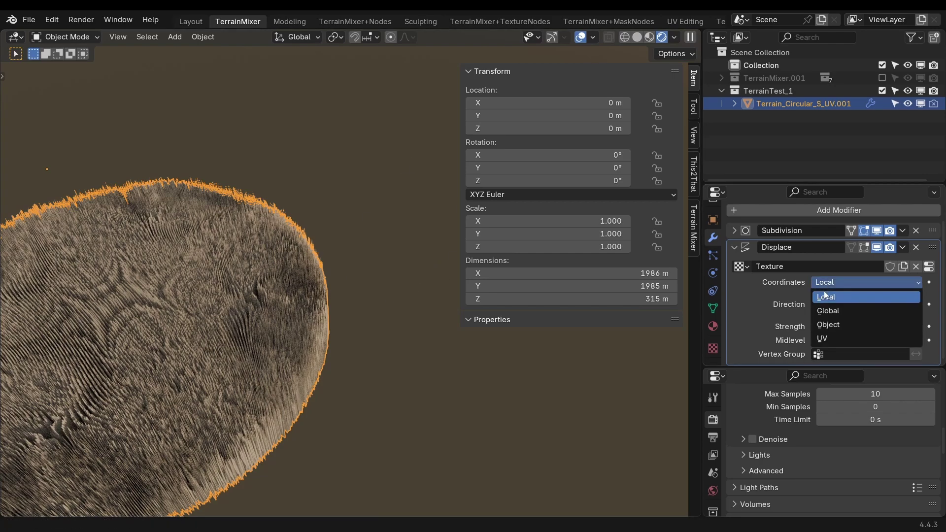
pyautogui.click(836, 337)
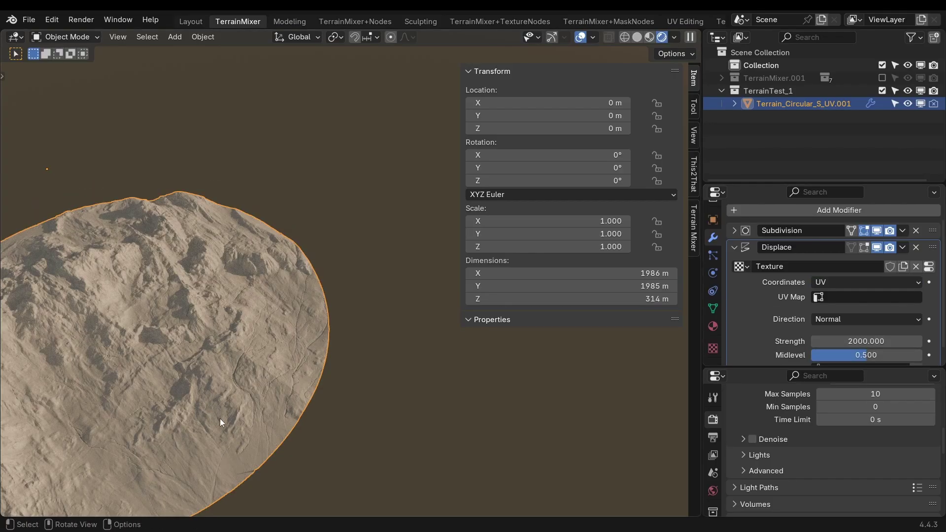
pyautogui.scroll(-5, 179, 389)
pyautogui.scroll(5, 289, 342)
pyautogui.moveTo(289, 342); pyautogui.dragTo(324, 383, button='middle')
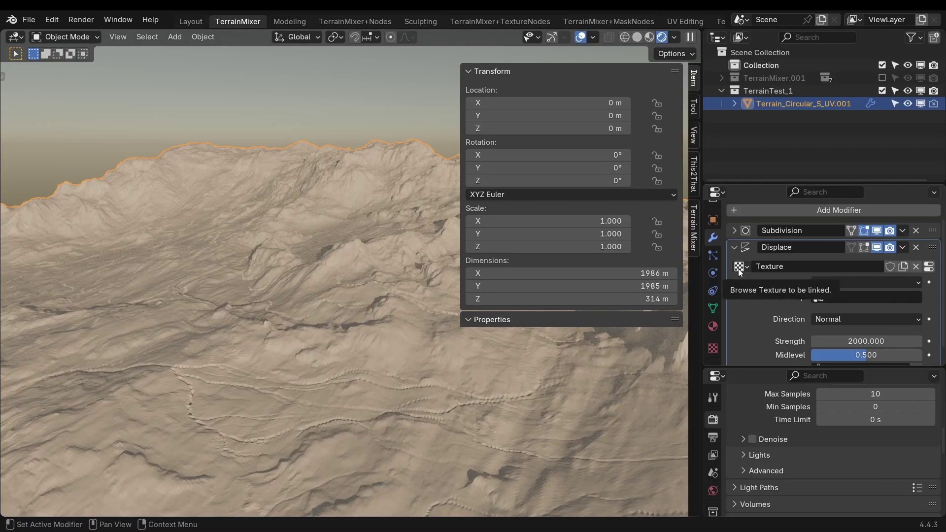
# - Set Subdivision Levels Viewport to 7, then follow the Terrain Mixer panel's FREE High-Res Inputs! link
pyautogui.scroll(2, 752, 305)
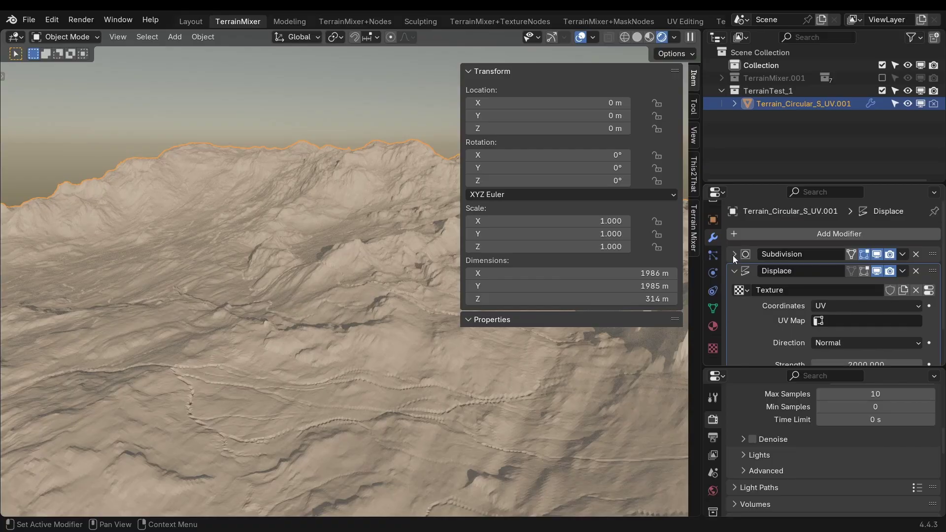
pyautogui.click(734, 254)
pyautogui.click(839, 288)
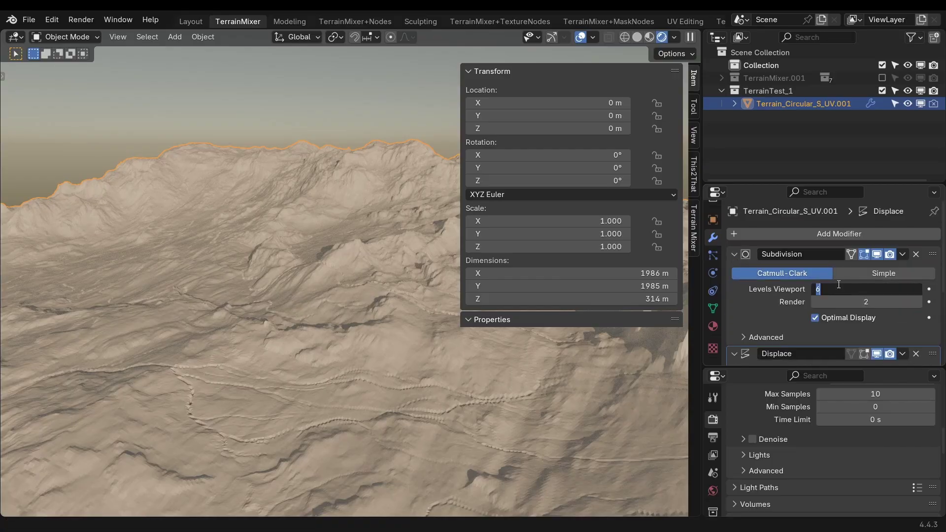
pyautogui.write('7')
pyautogui.press('Return')
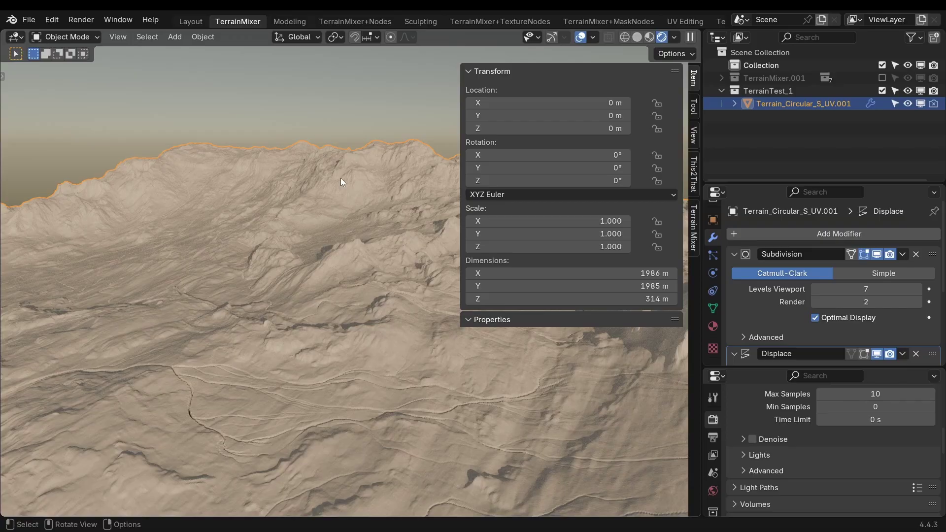
pyautogui.click(693, 228)
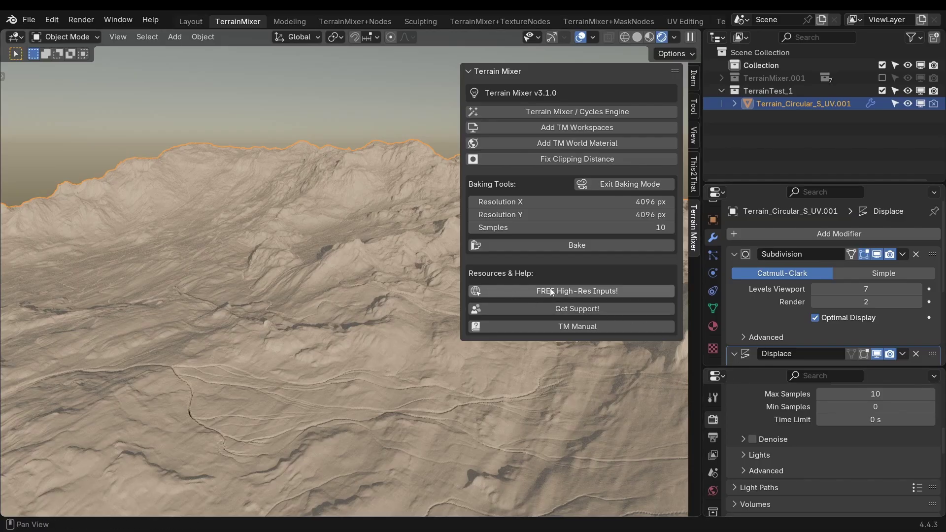
pyautogui.click(610, 291)
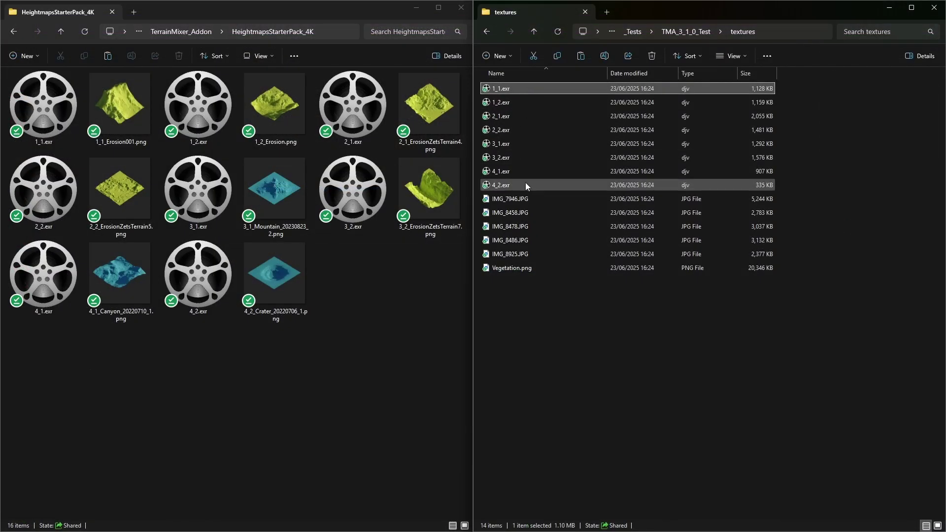
# - Delete the old numbered .exr files from textures and select the eight 4K .exr height maps
pyautogui.keyDown('shift'); pyautogui.click(525, 186); pyautogui.keyUp('shift')
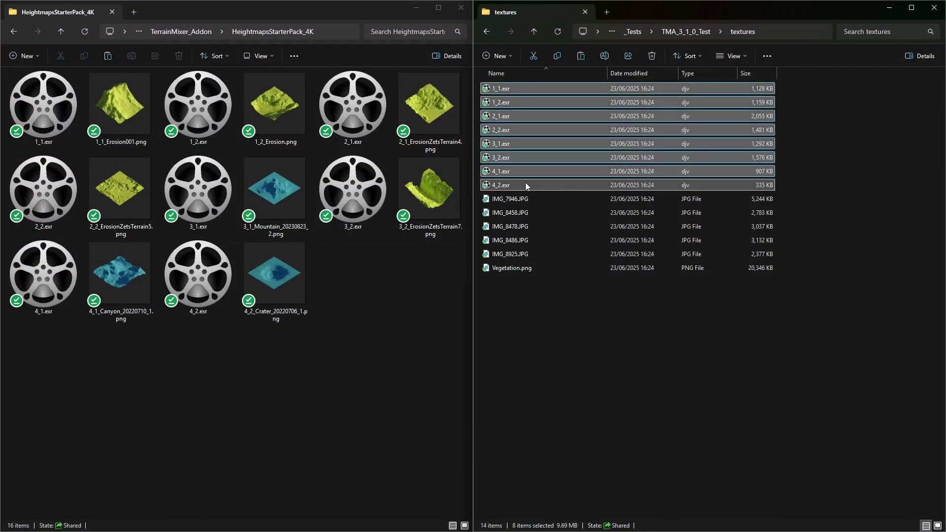
pyautogui.press('Delete')
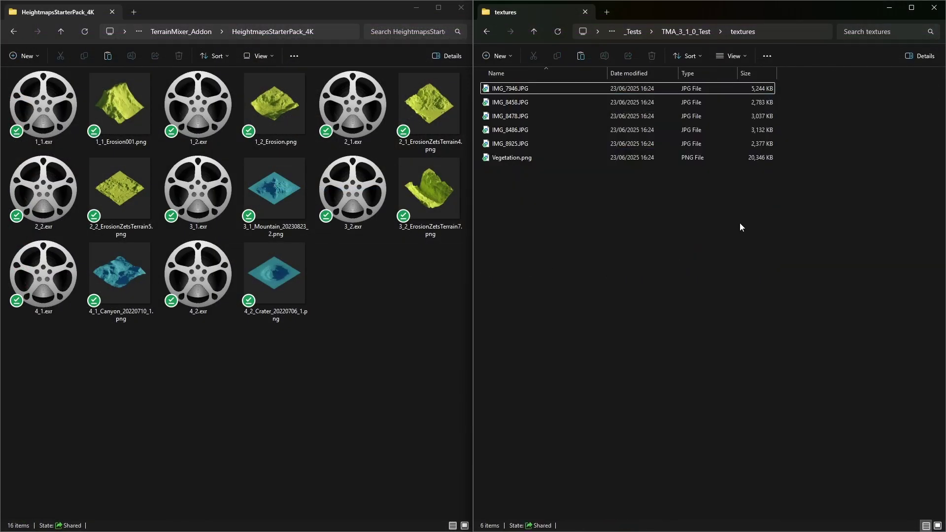
pyautogui.click(72, 105)
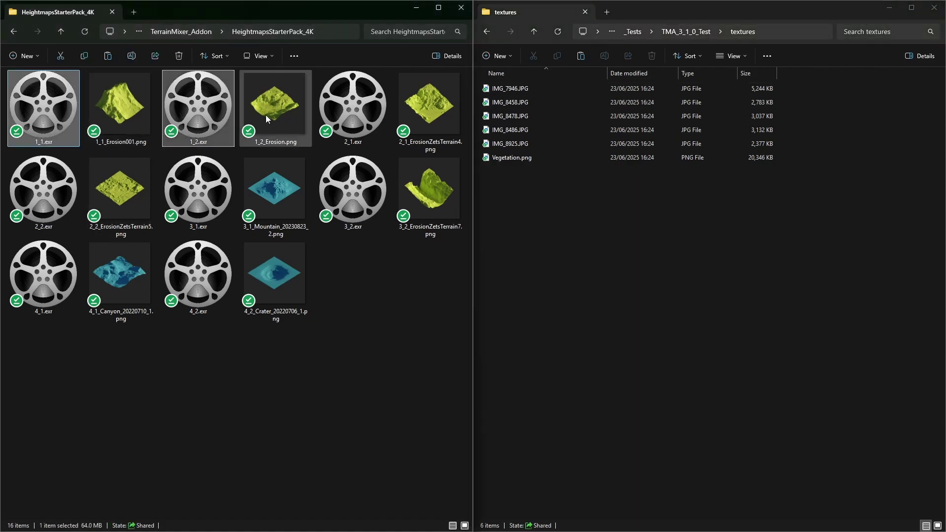
pyautogui.keyDown('ctrl'); pyautogui.click(330, 103); pyautogui.keyUp('ctrl')
pyautogui.keyDown('ctrl'); pyautogui.click(48, 215); pyautogui.keyUp('ctrl')
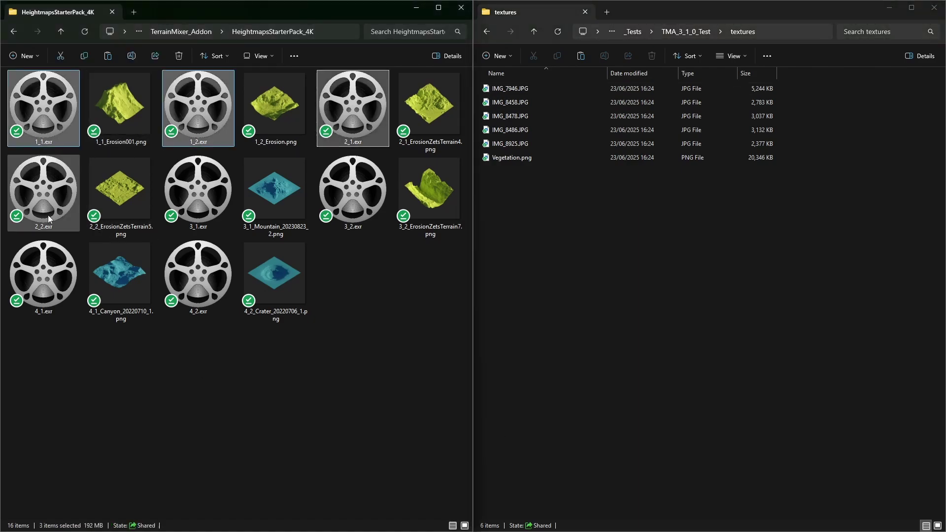
pyautogui.keyDown('ctrl'); pyautogui.click(218, 197); pyautogui.keyUp('ctrl')
pyautogui.keyDown('ctrl'); pyautogui.click(326, 199); pyautogui.keyUp('ctrl')
pyautogui.keyDown('ctrl'); pyautogui.click(69, 278); pyautogui.keyUp('ctrl')
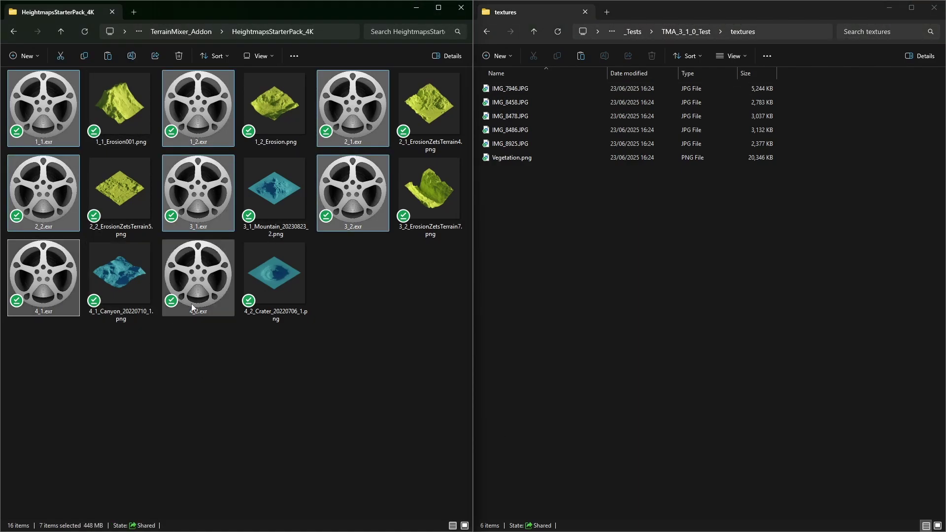
pyautogui.keyDown('ctrl'); pyautogui.click(199, 297); pyautogui.keyUp('ctrl')
# - Move the eight 4K height maps into textures and sort the folder by name
pyautogui.moveTo(205, 275); pyautogui.dragTo(631, 326)
pyautogui.click(611, 329)
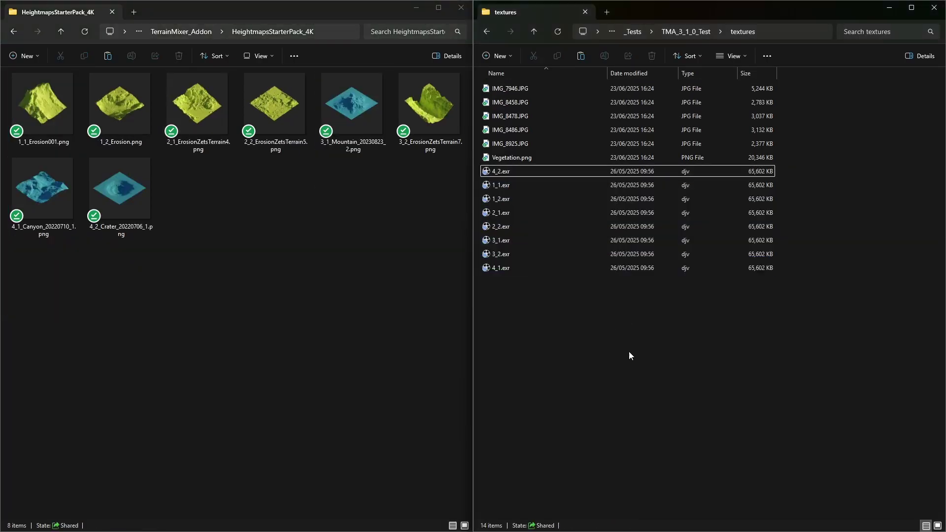
pyautogui.click(559, 33)
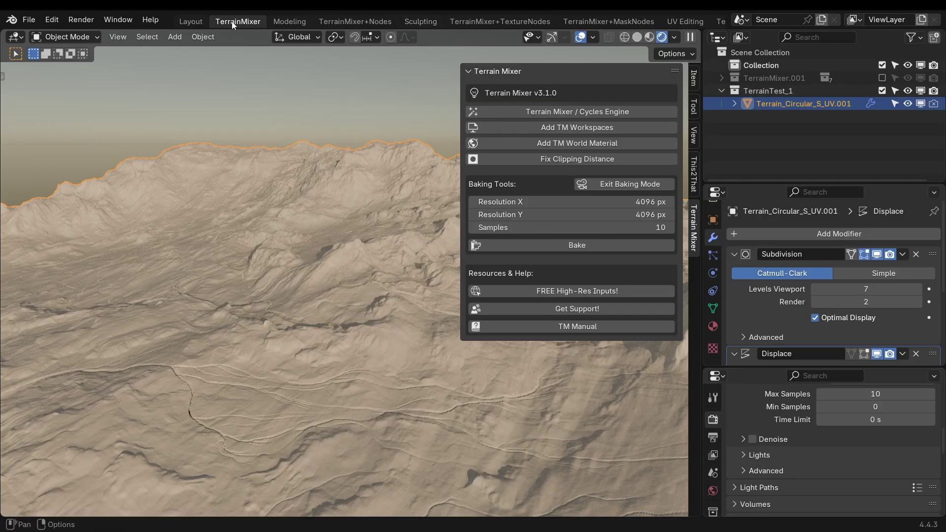
# - Switch to the Terrain Mixer node workspace and inspect the INPUT2.001 and INPUT1.001 height source groups
pyautogui.click(329, 21)
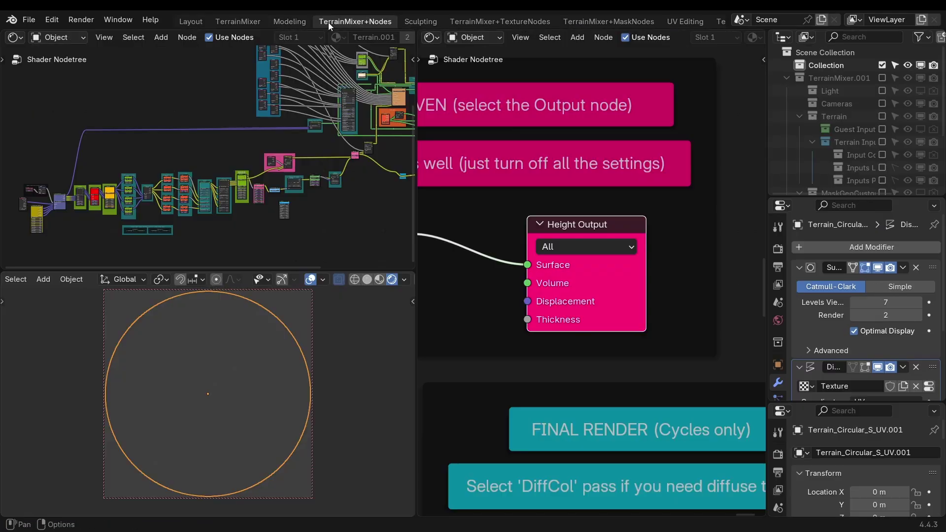
pyautogui.scroll(-8, 589, 359)
pyautogui.scroll(10, 571, 369)
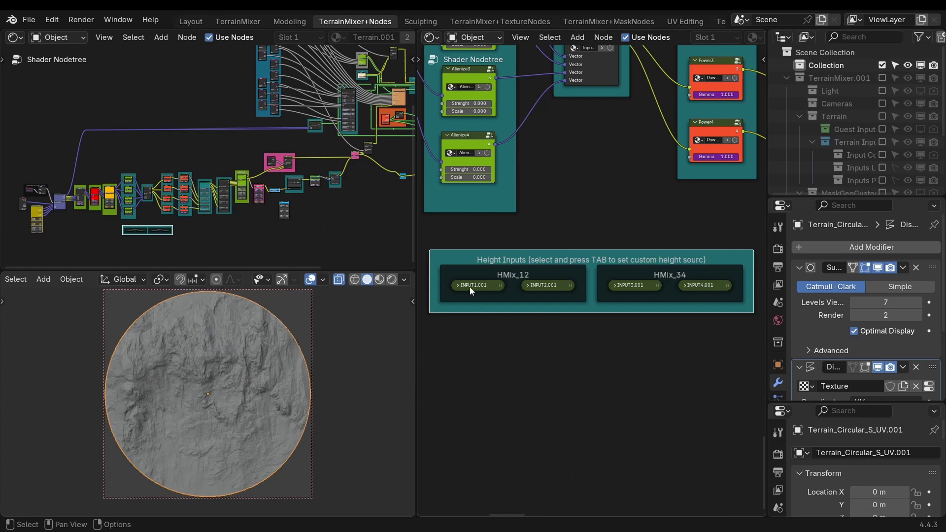
pyautogui.click(546, 285)
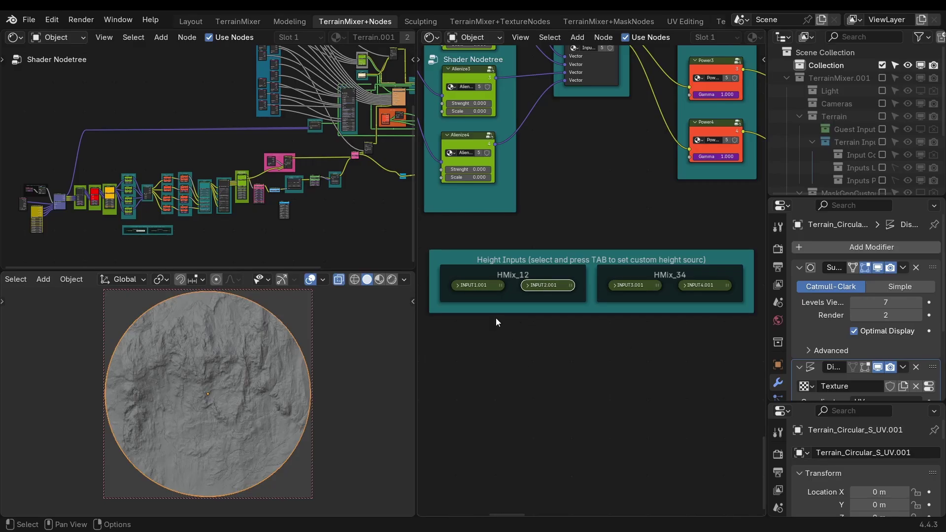
pyautogui.click(478, 286)
# - Exclude the TerrainTest_1 collection and bring TerrainMixer.001 back into the scene
pyautogui.click(241, 22)
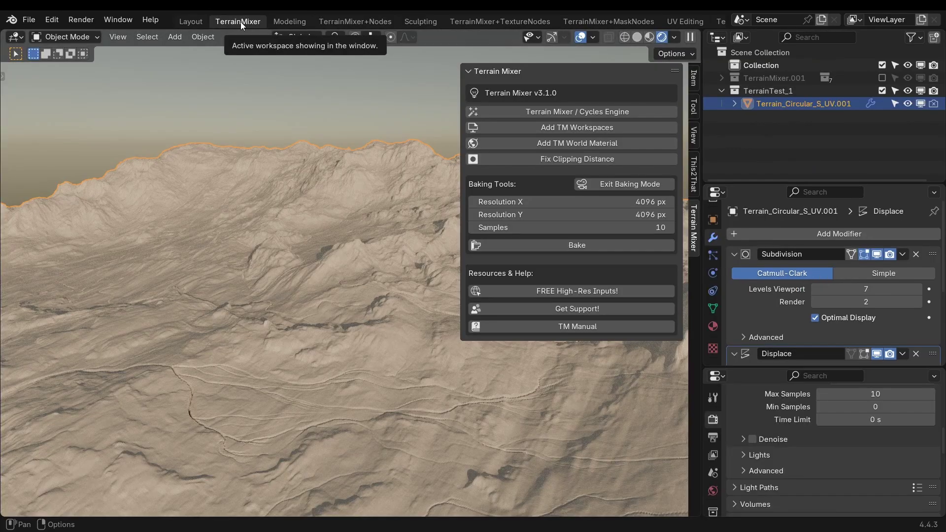
pyautogui.click(882, 90)
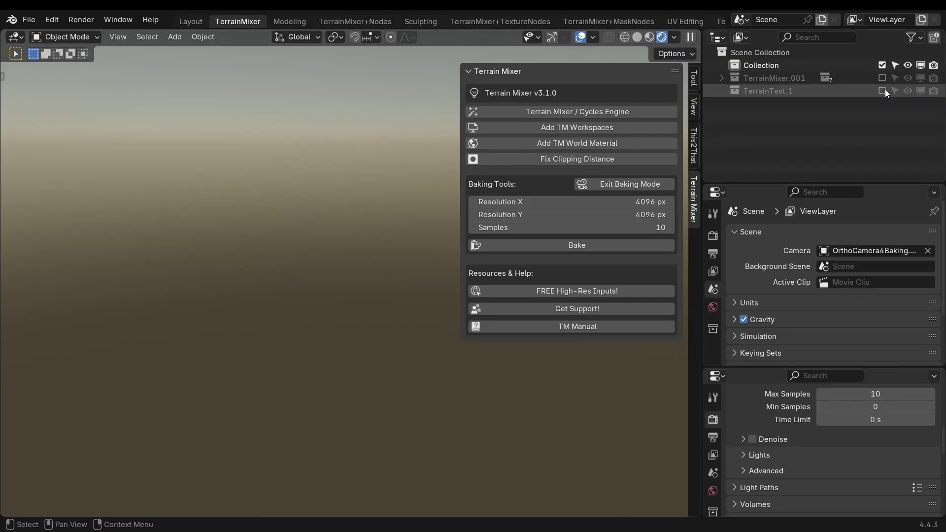
pyautogui.click(882, 78)
pyautogui.moveTo(430, 288); pyautogui.dragTo(130, 213, button='middle')
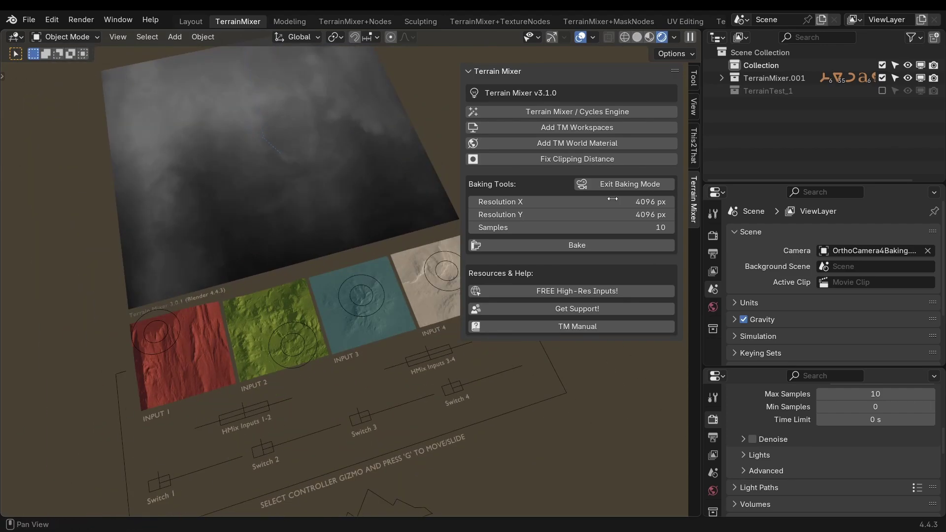
# - Select the terrain plane and turn on the GuestInputs modifier's viewport display
pyautogui.click(135, 224)
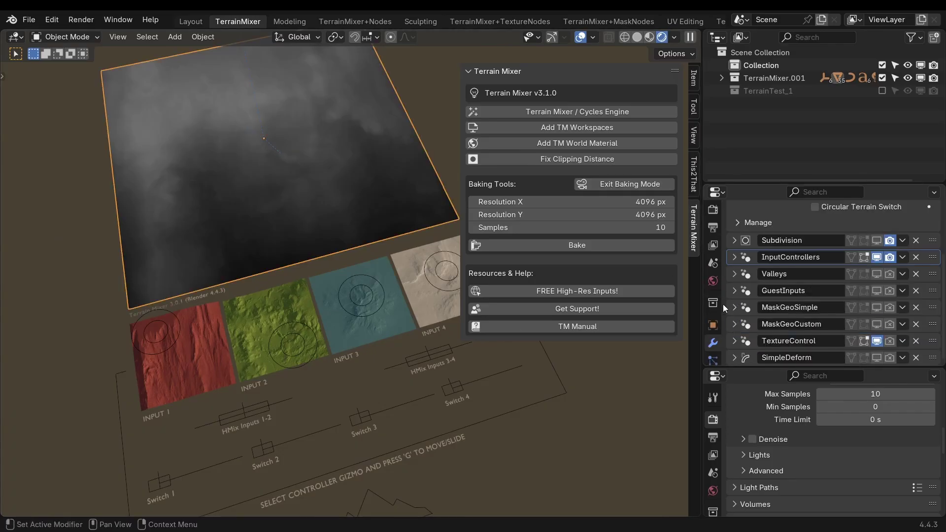
pyautogui.scroll(2, 722, 304)
pyautogui.scroll(-2, 788, 325)
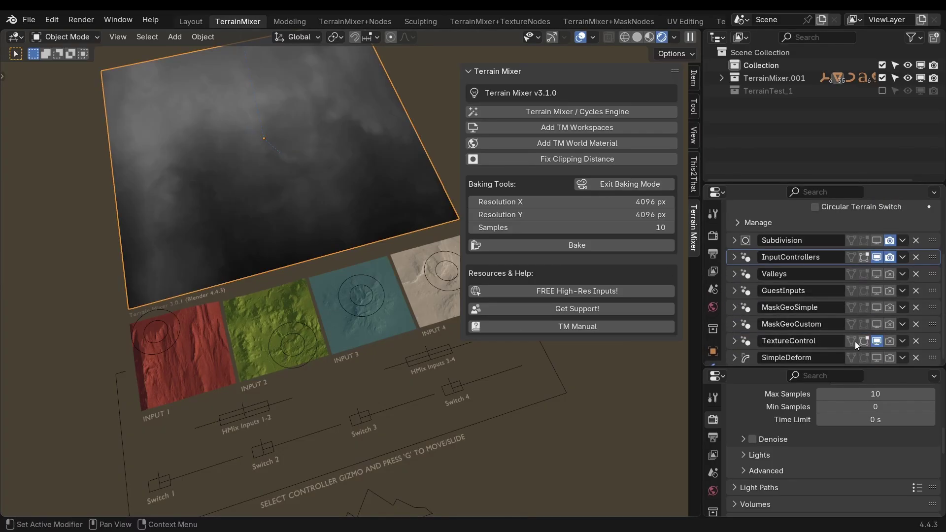
pyautogui.click(876, 290)
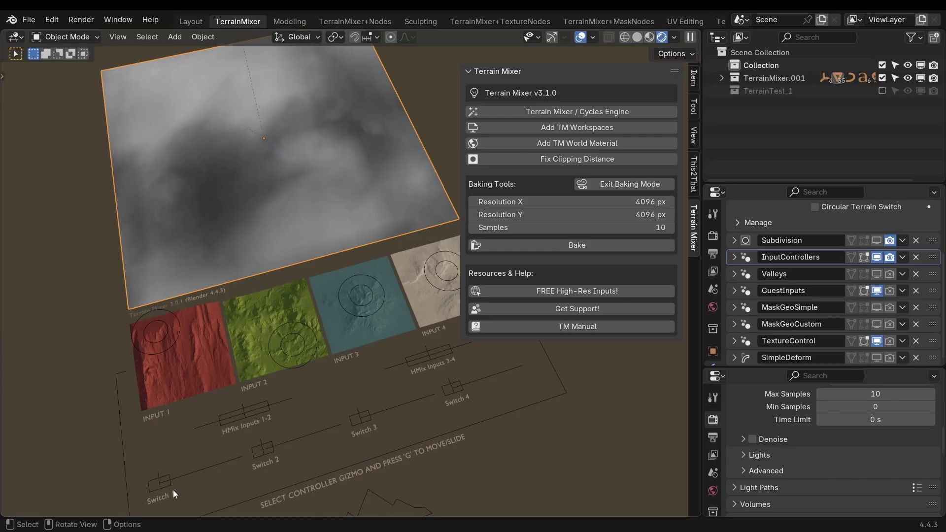
# - Show the terrain's custom input properties in the sidebar Item tab, leaving Switch 1 unmoved
pyautogui.click(694, 77)
pyautogui.click(493, 71)
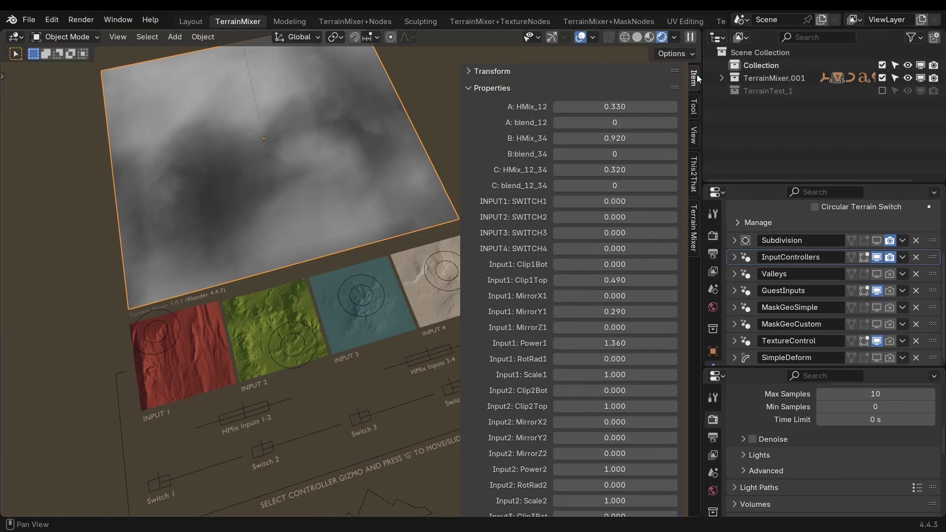
pyautogui.scroll(-2, 635, 303)
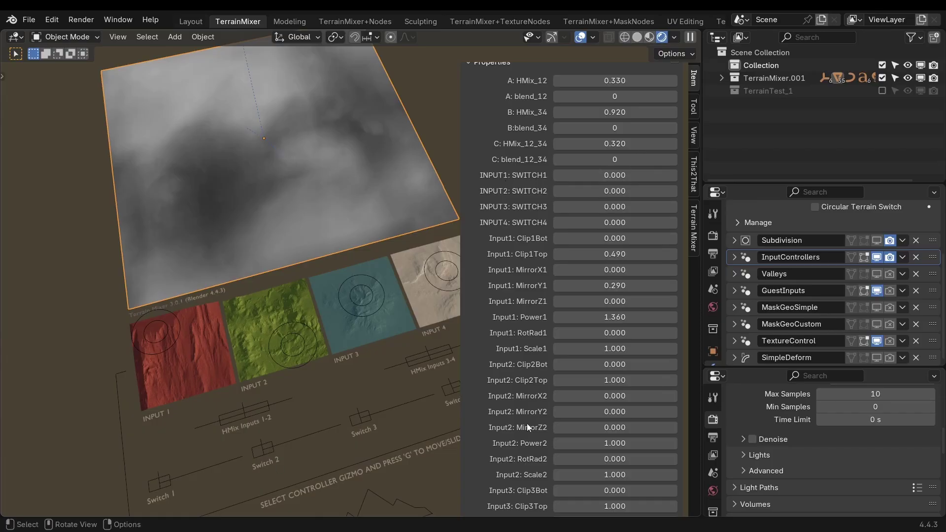
pyautogui.click(158, 488)
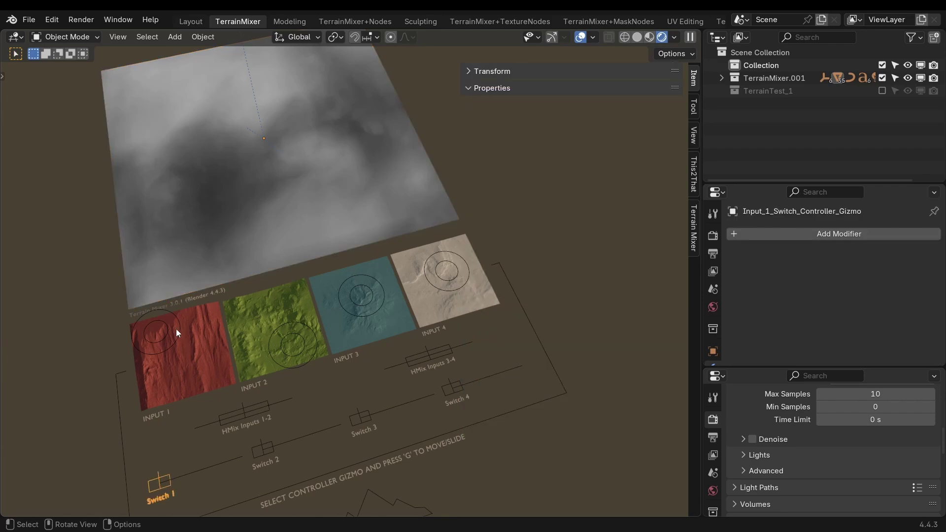
pyautogui.press('g')
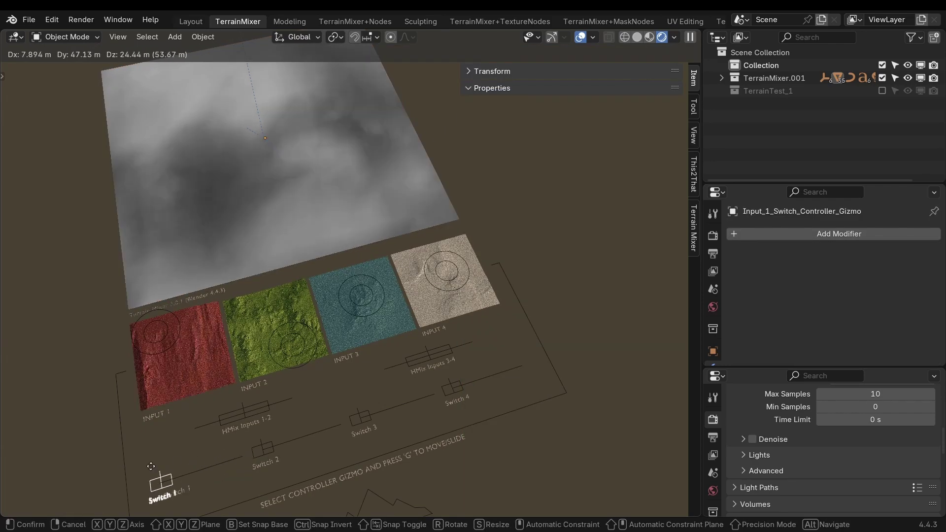
pyautogui.press('Escape')
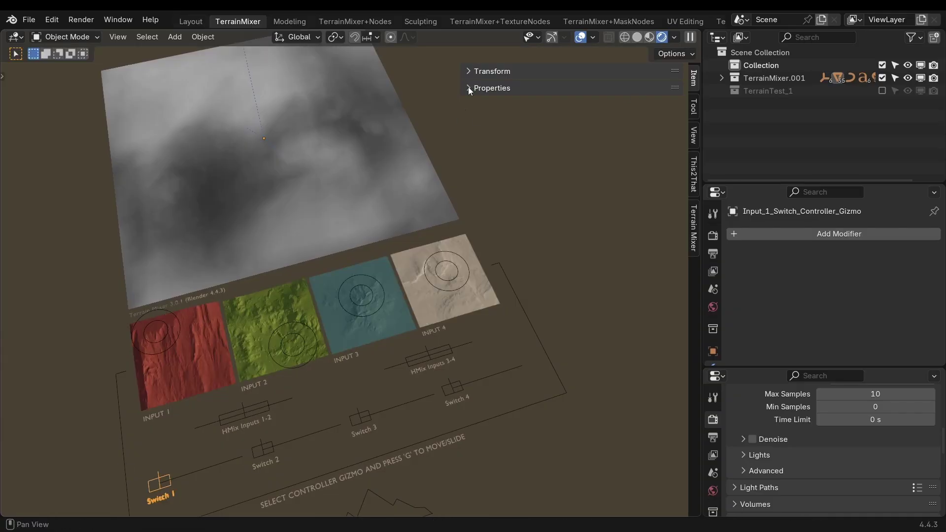
# - On the terrain plane, set Input1 Clip1Top to 1.000, MirrorY1 to 0 and Power1 to 1.520
pyautogui.click(337, 166)
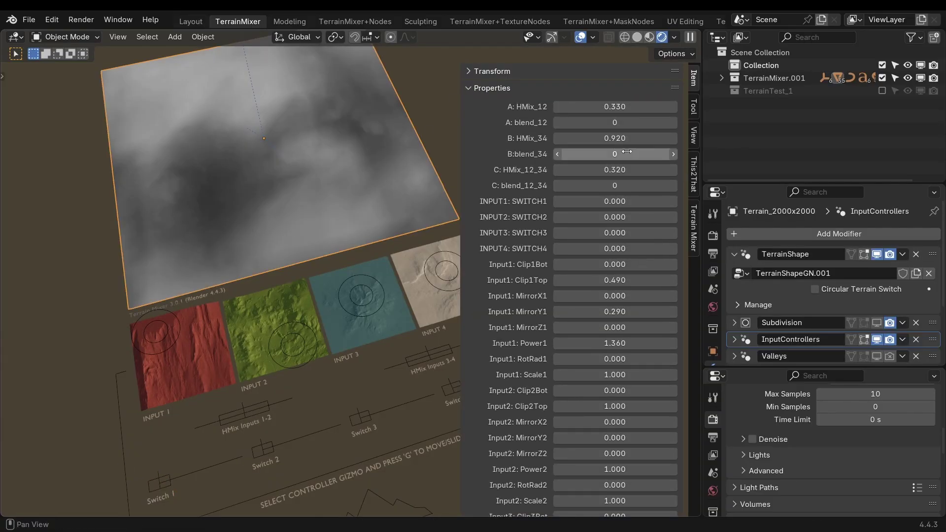
pyautogui.moveTo(570, 280); pyautogui.dragTo(641, 279)
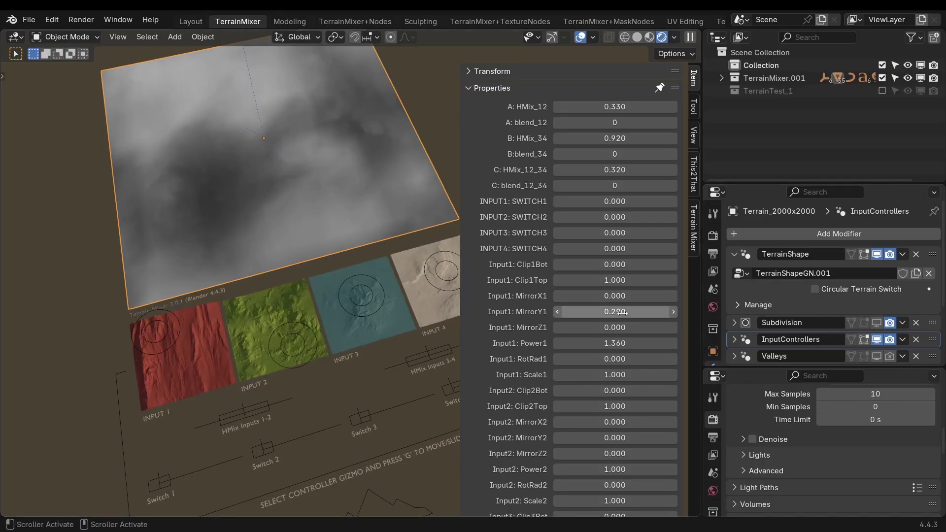
pyautogui.press('BackSpace')
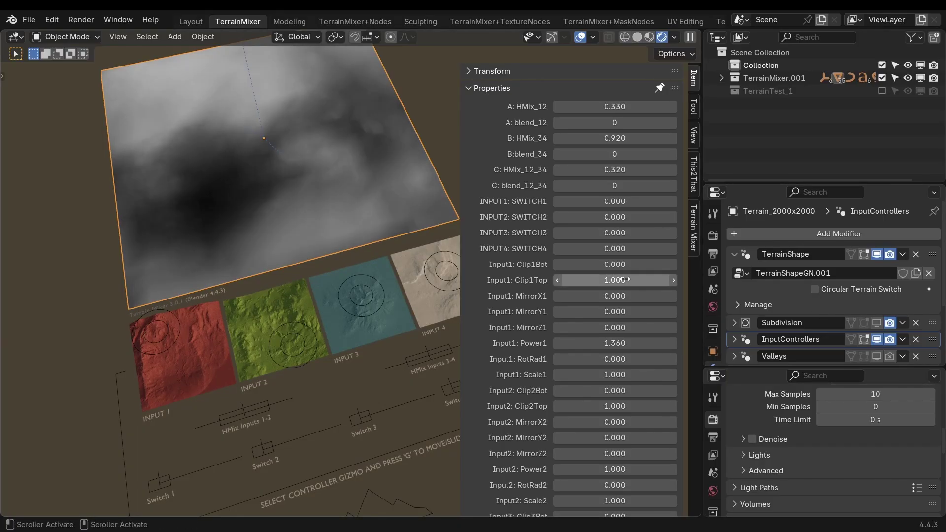
pyautogui.moveTo(616, 343); pyautogui.dragTo(655, 343)
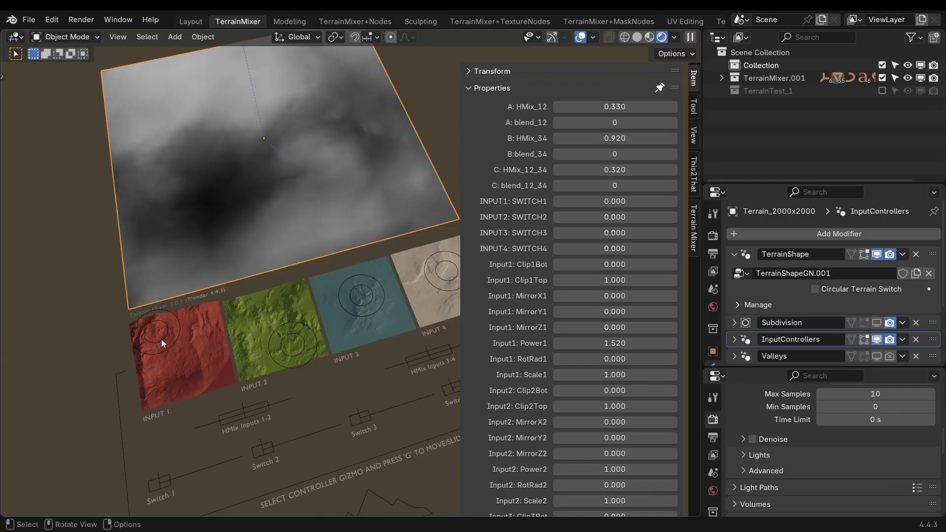
# - Reposition the Input 1 controller and slide Switch 1 farther out so INPUT 1 rises
pyautogui.click(161, 339)
pyautogui.press('g')
pyautogui.click(194, 372)
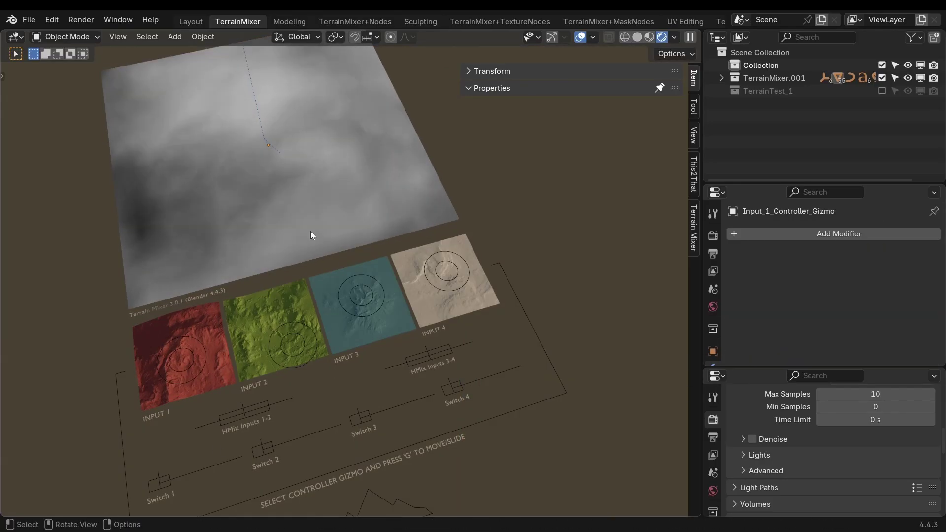
pyautogui.click(160, 487)
pyautogui.press('g')
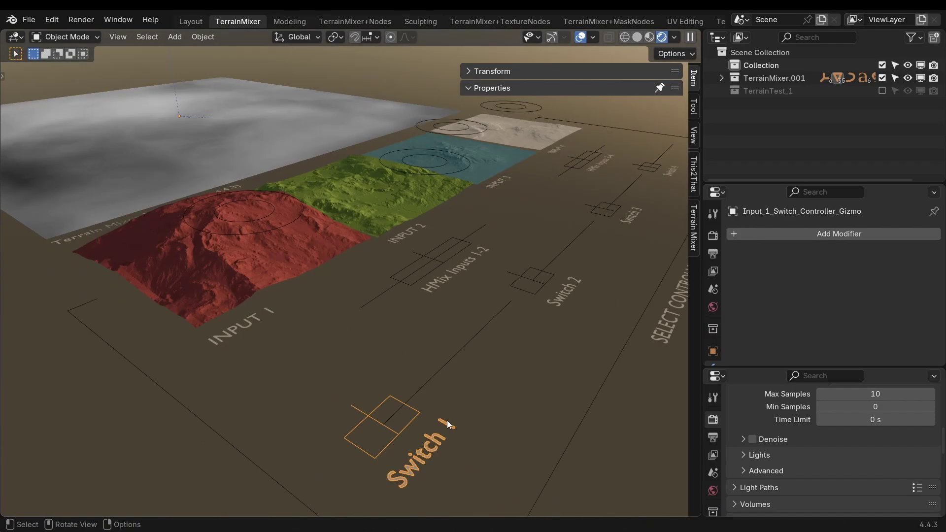
pyautogui.click(364, 478)
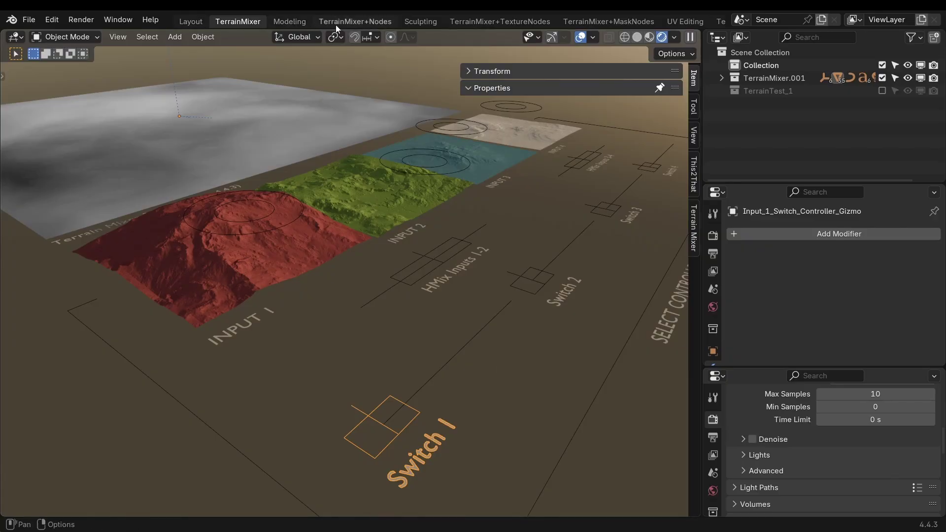
pyautogui.click(354, 21)
# - Step into and back out of the INPUT1.001 and INPUT2.001 node groups to view their image sources
pyautogui.click(485, 286)
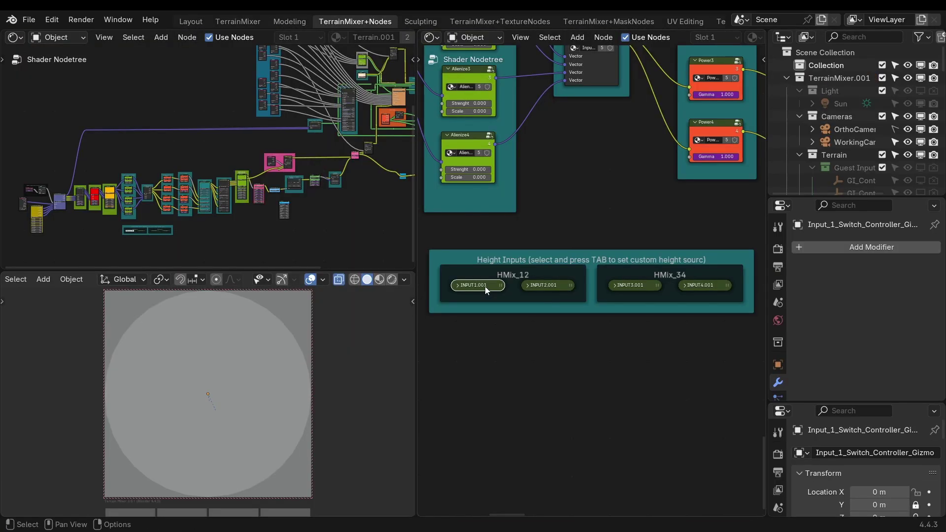
pyautogui.press('Tab')
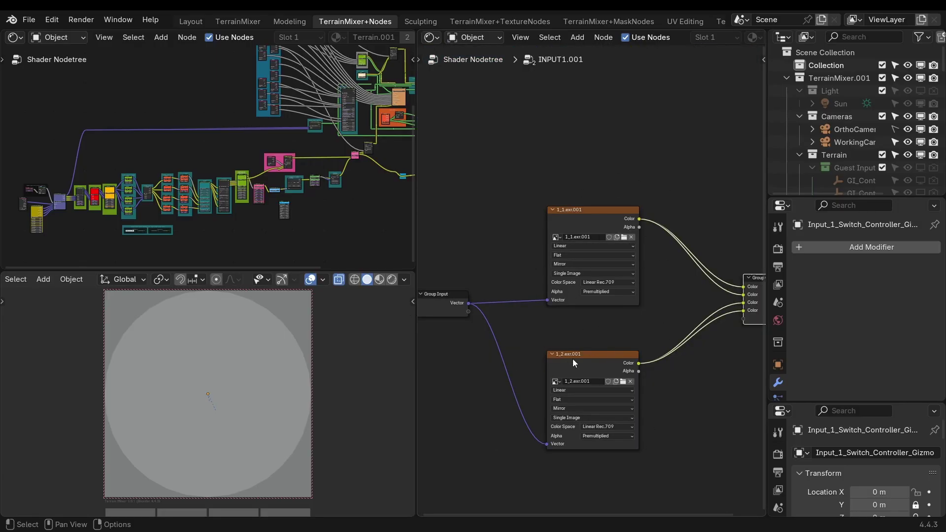
pyautogui.press('Tab')
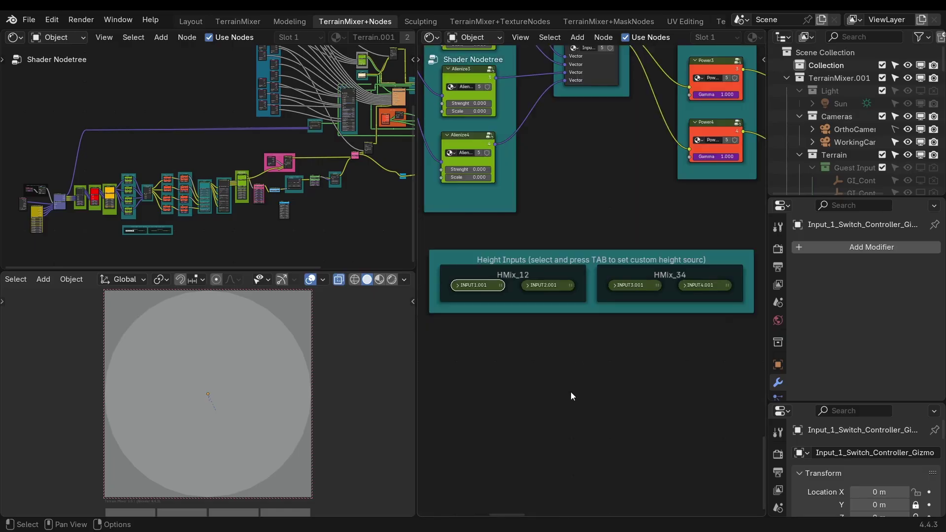
pyautogui.click(553, 289)
pyautogui.press('Tab')
pyautogui.press('Tab')
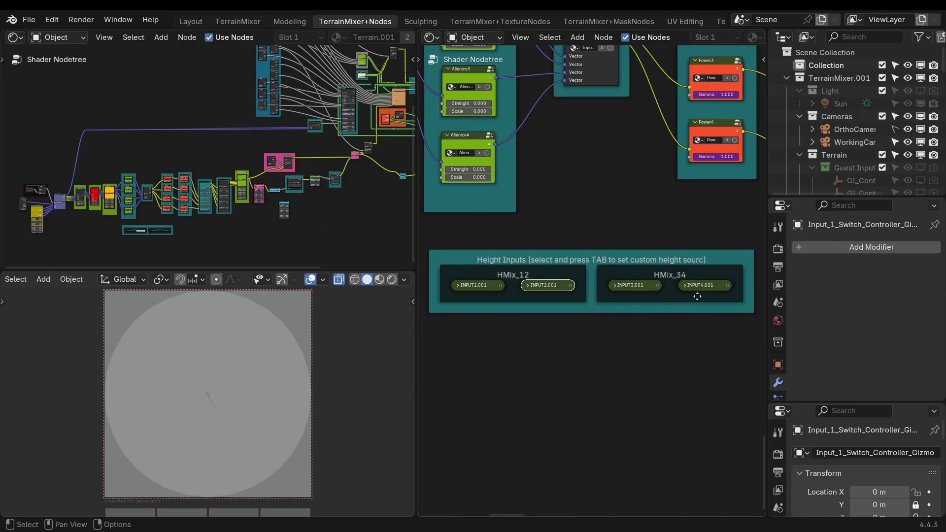